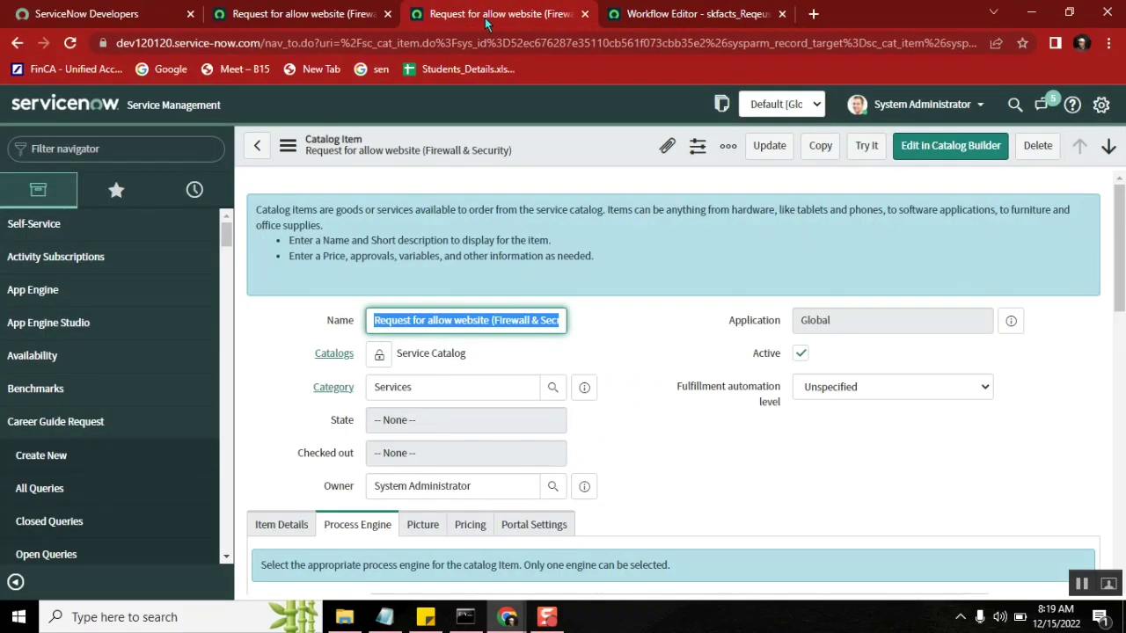
# Create a new catalog client script for the firewall website request item and name it "test massage".
pyautogui.moveTo(1122, 211); pyautogui.dragTo(1121, 364)
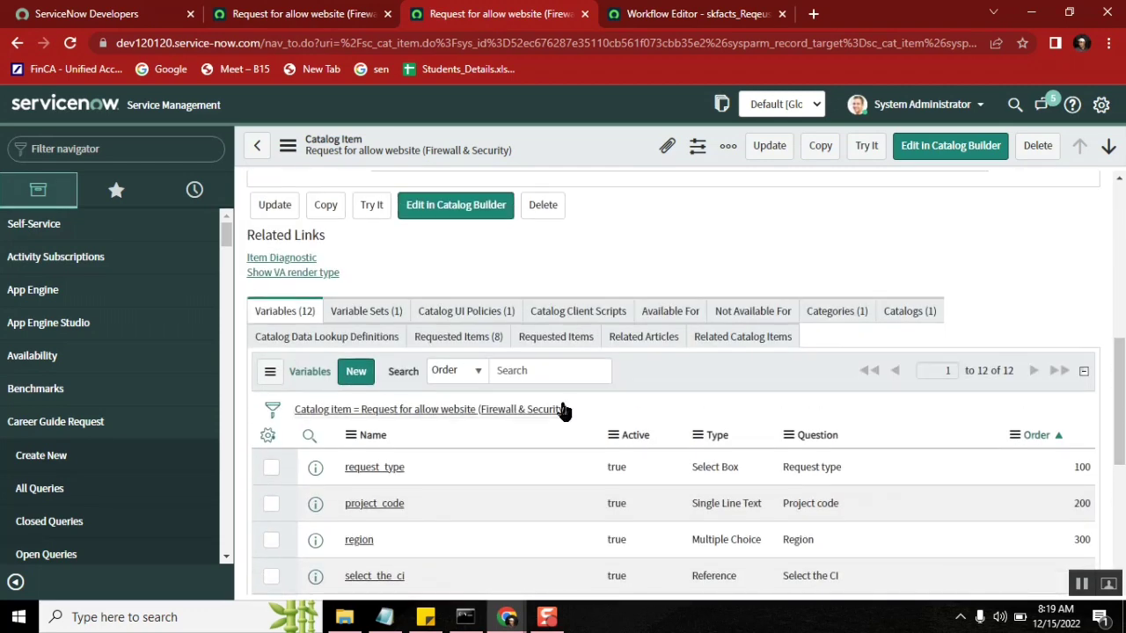
pyautogui.click(573, 312)
pyautogui.click(410, 407)
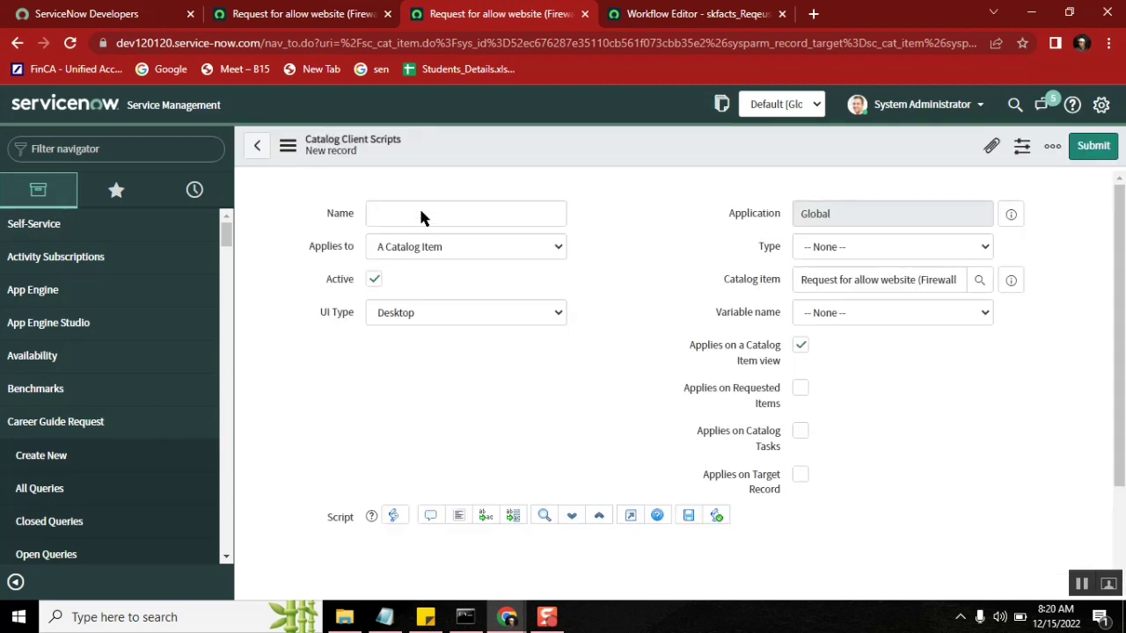
pyautogui.write('test')
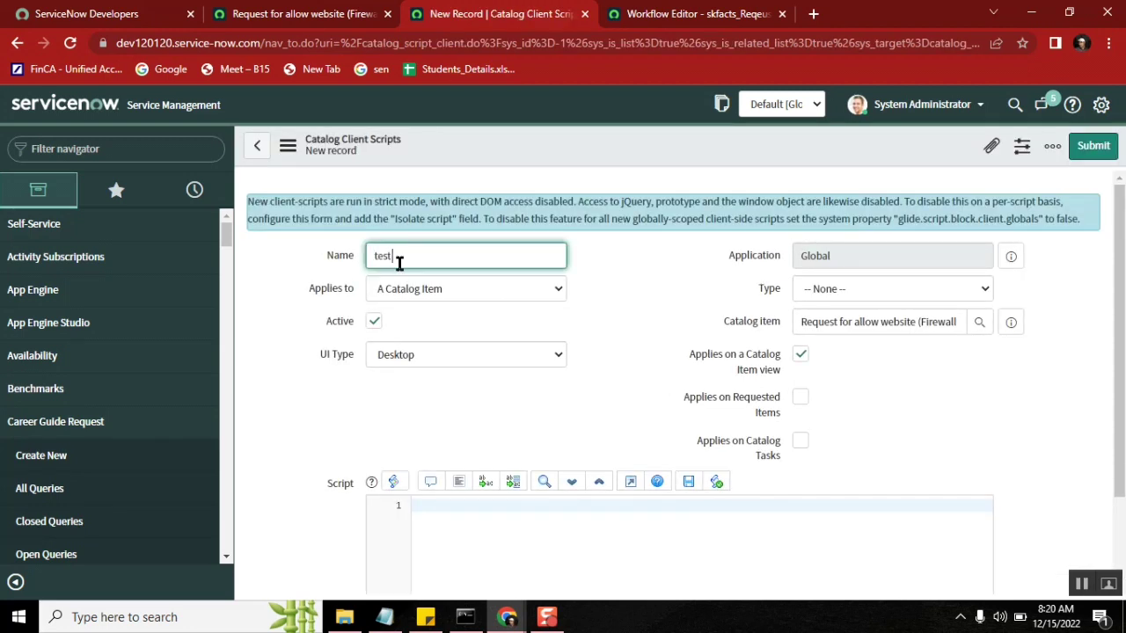
pyautogui.write(' massage')
# Set the client script's UI Type to All and its Type to onLoad.
pyautogui.click(448, 353)
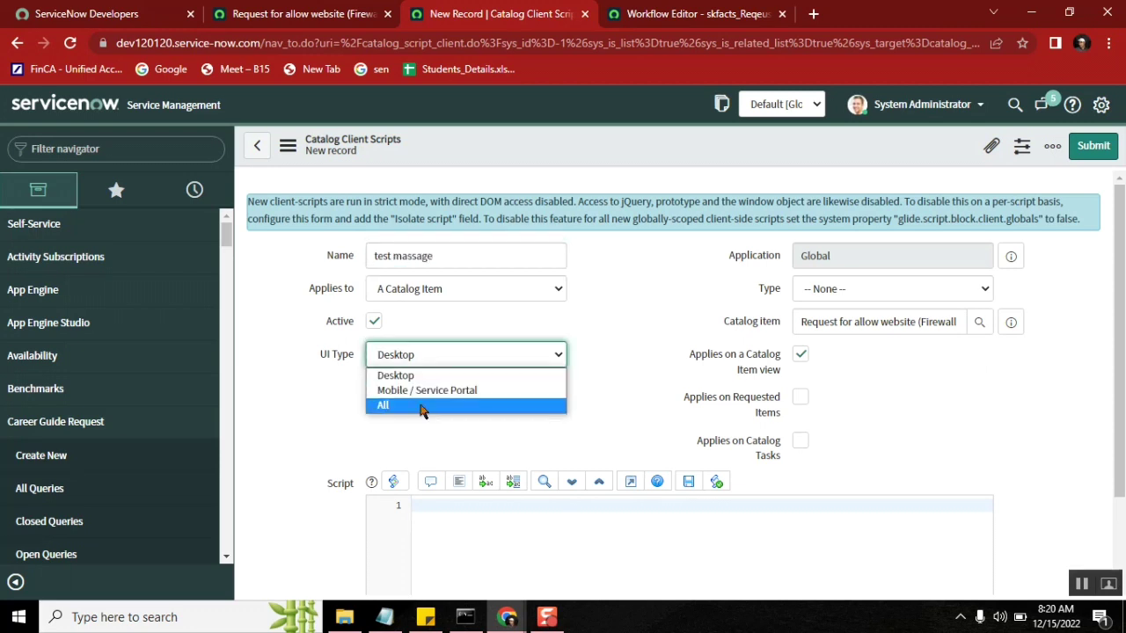
pyautogui.click(425, 404)
pyautogui.click(844, 283)
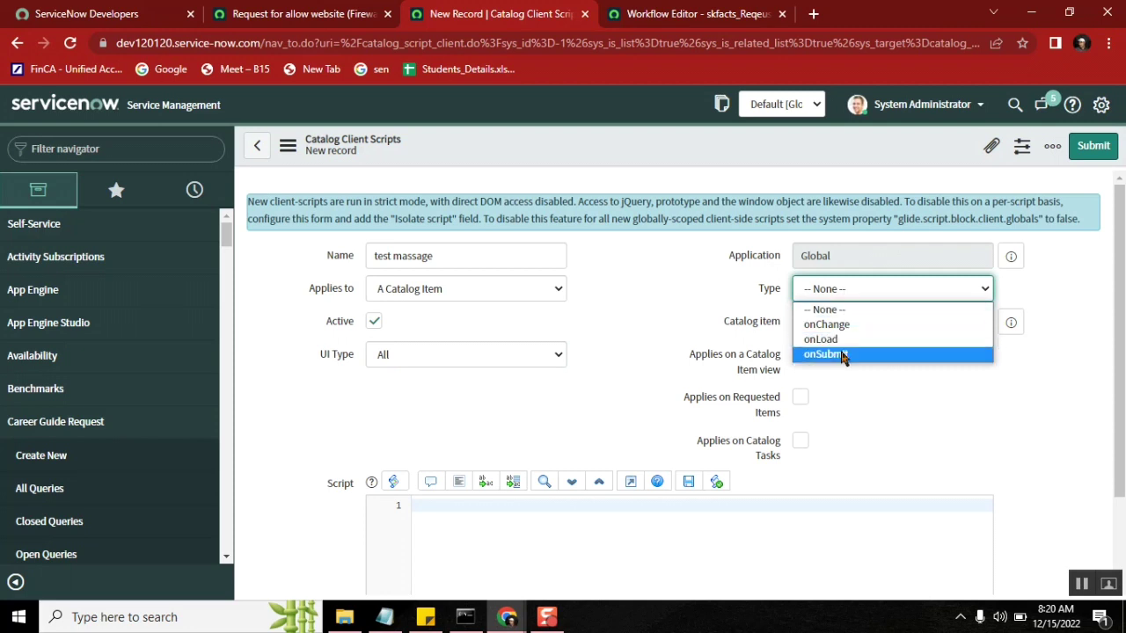
pyautogui.click(843, 354)
pyautogui.click(846, 293)
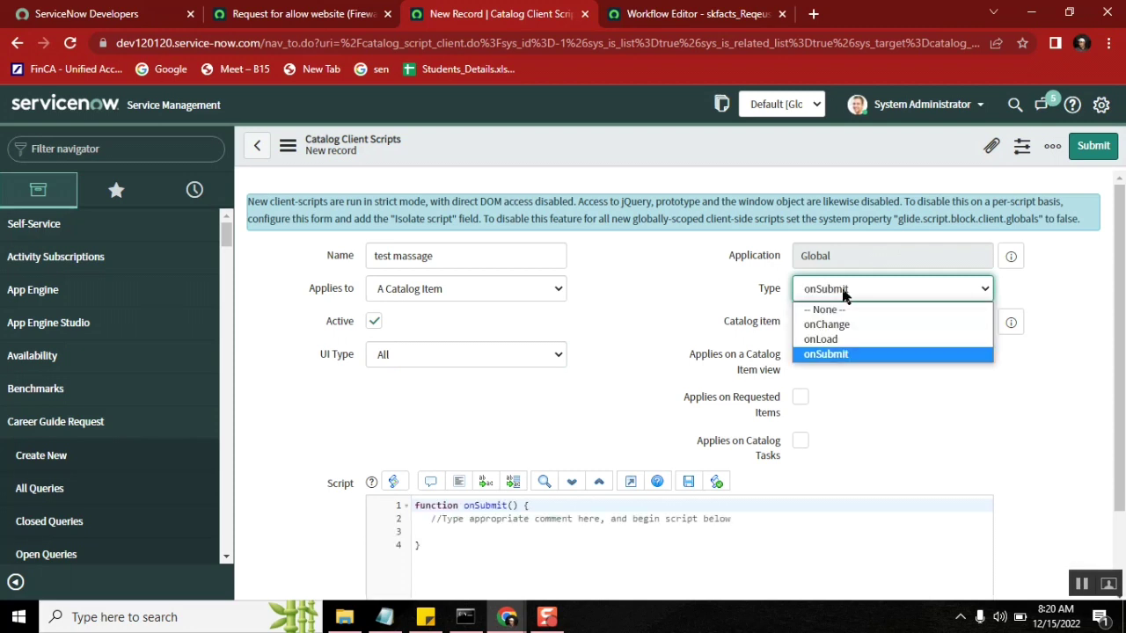
pyautogui.click(840, 340)
# Declare a variable msg with the value 'Hello SKFACTS' inside the onLoad function.
pyautogui.scroll(-2, 1110, 320)
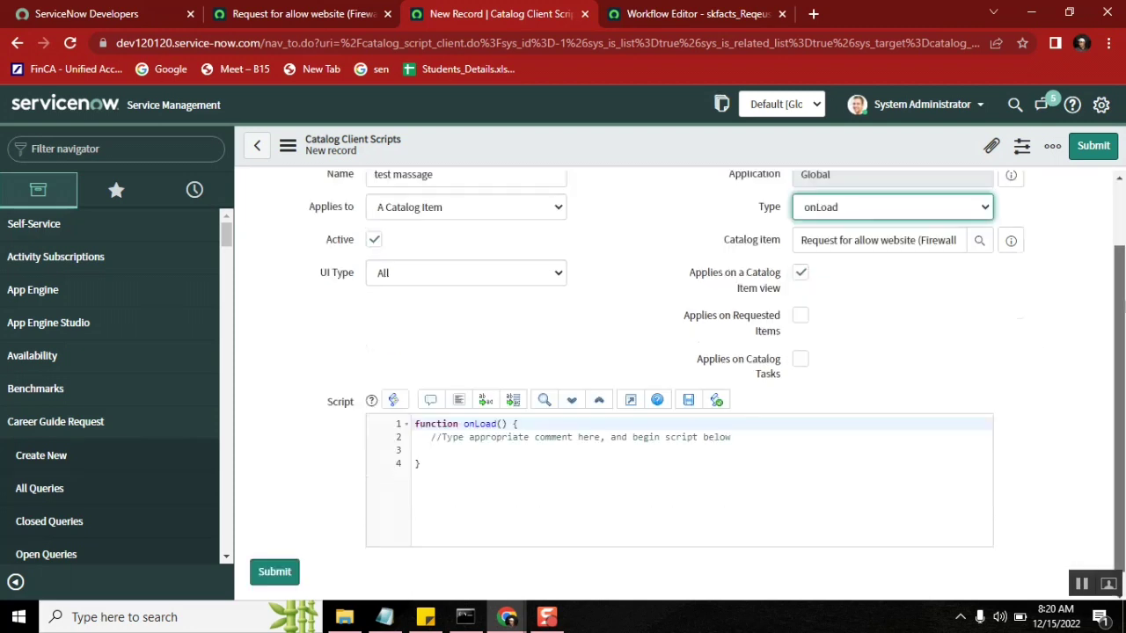
pyautogui.click(457, 424)
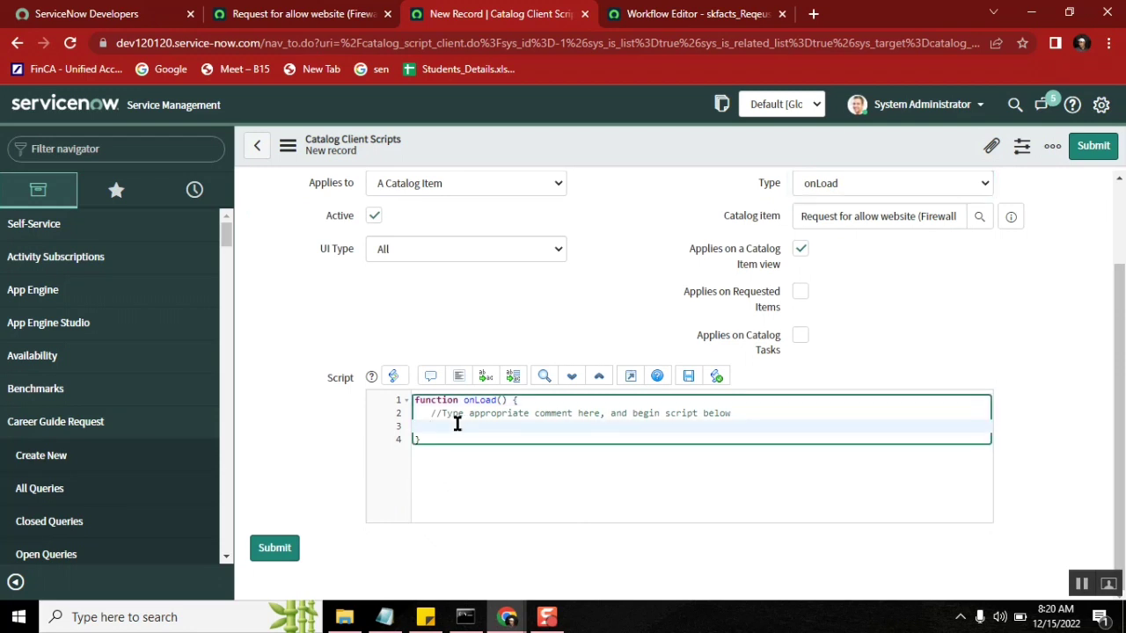
pyautogui.write("var msg = 'Hellow")
pyautogui.press('BackSpace')
pyautogui.press('BackSpace')
pyautogui.write('SKFACTS')
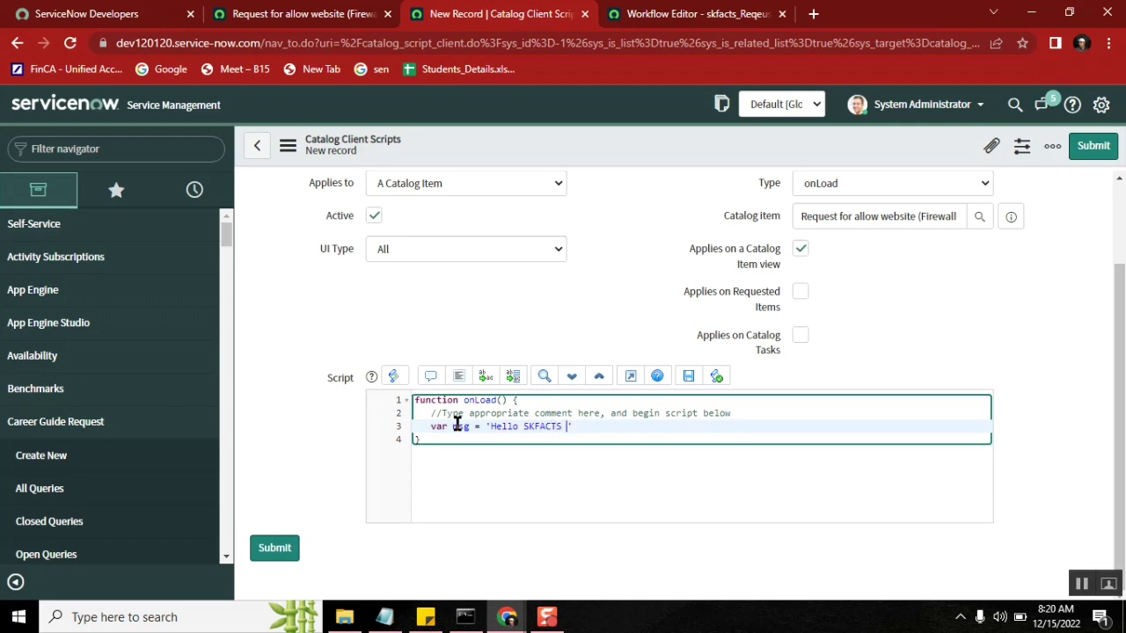
pyautogui.press('BackSpace')
pyautogui.click(584, 428)
# Add the line g_form.addInfoMessage(msg); below the variable and auto-format the script.
pyautogui.press('Return')
pyautogui.write('g_form')
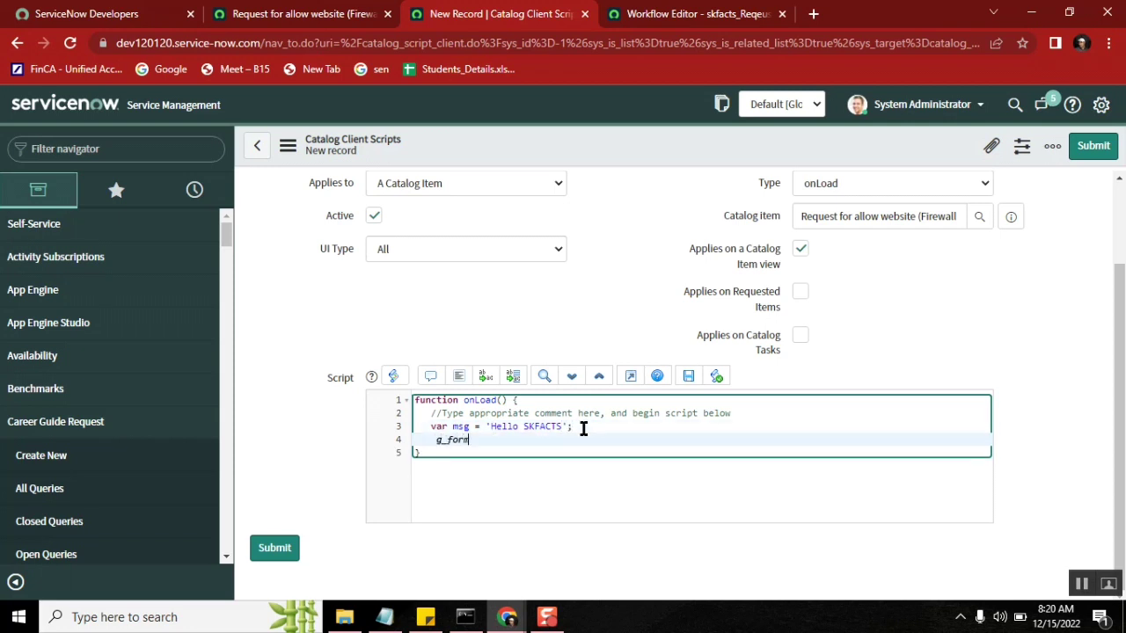
pyautogui.write('.add')
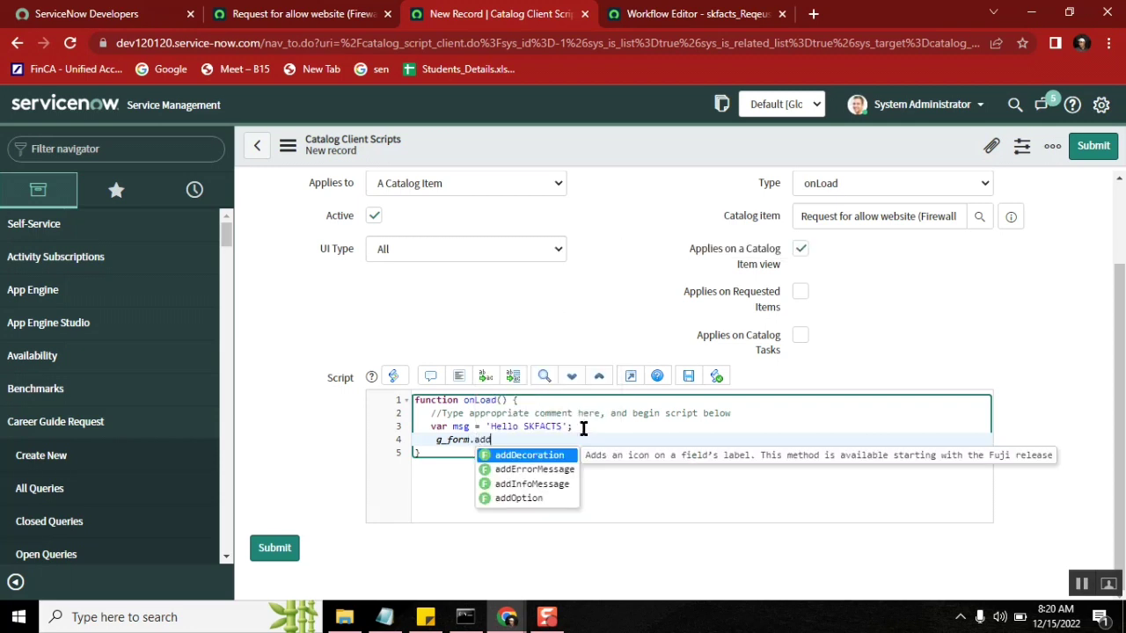
pyautogui.press('Down')
pyautogui.press('Down')
pyautogui.press('Return')
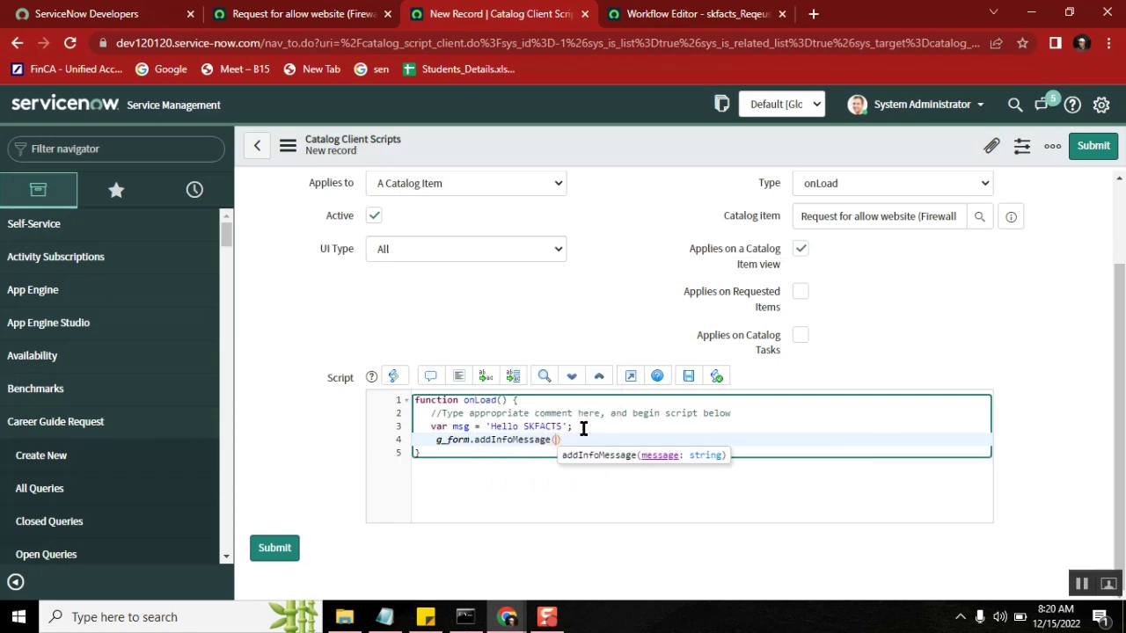
pyautogui.write('msg')
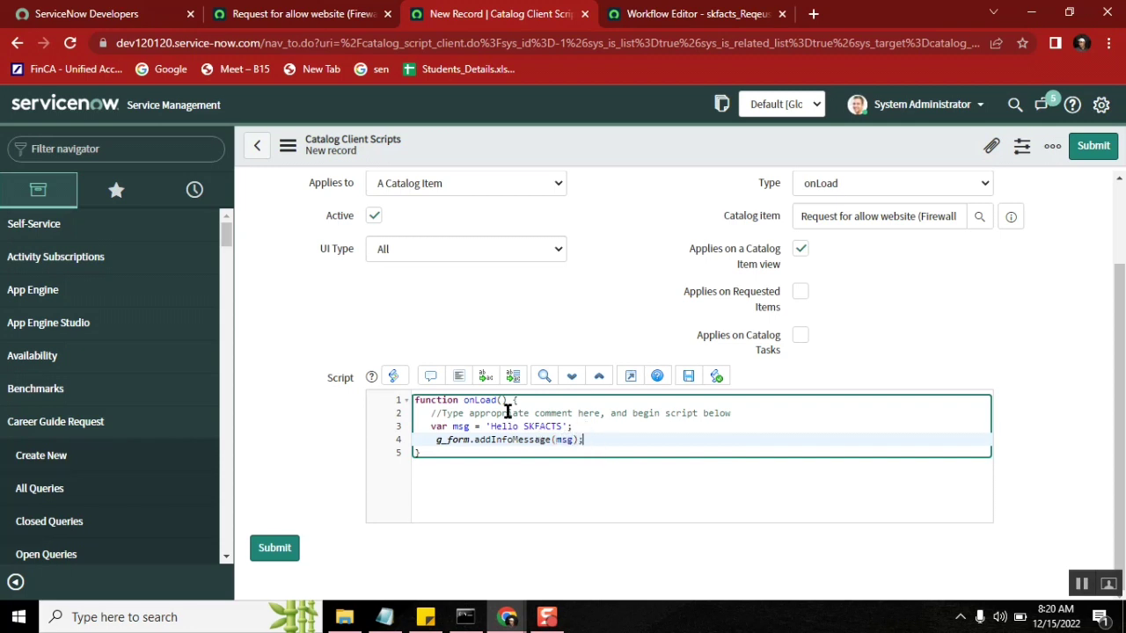
pyautogui.click(460, 382)
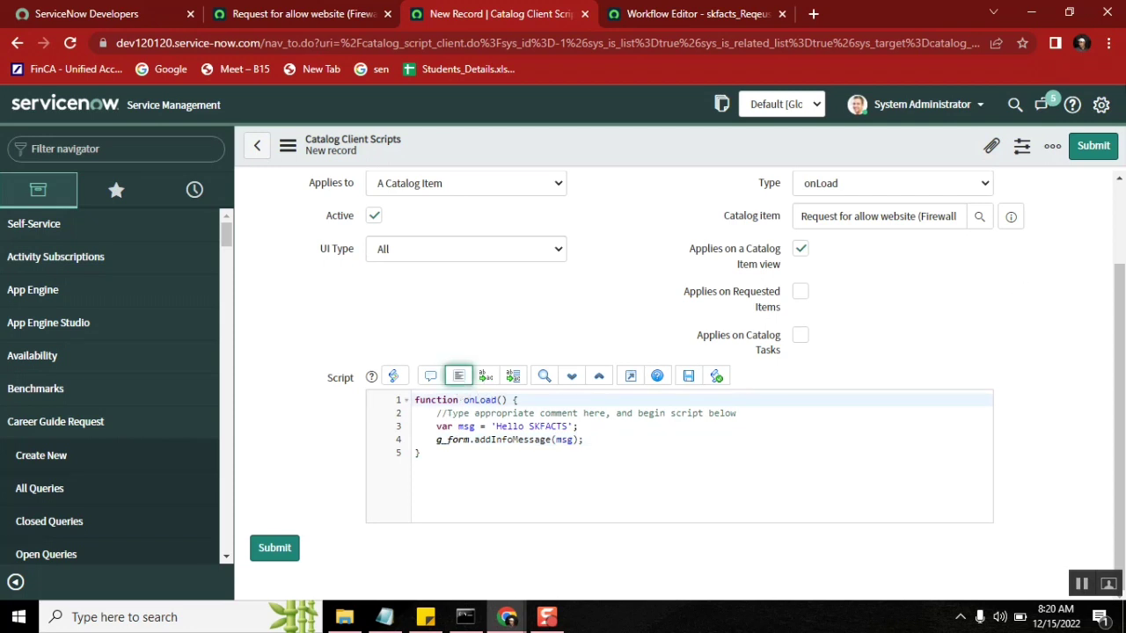
# Enlarge the browser zoom by one level, and admit the waiting participant in the Google Meet window before minimizing it.
pyautogui.click(1110, 42)
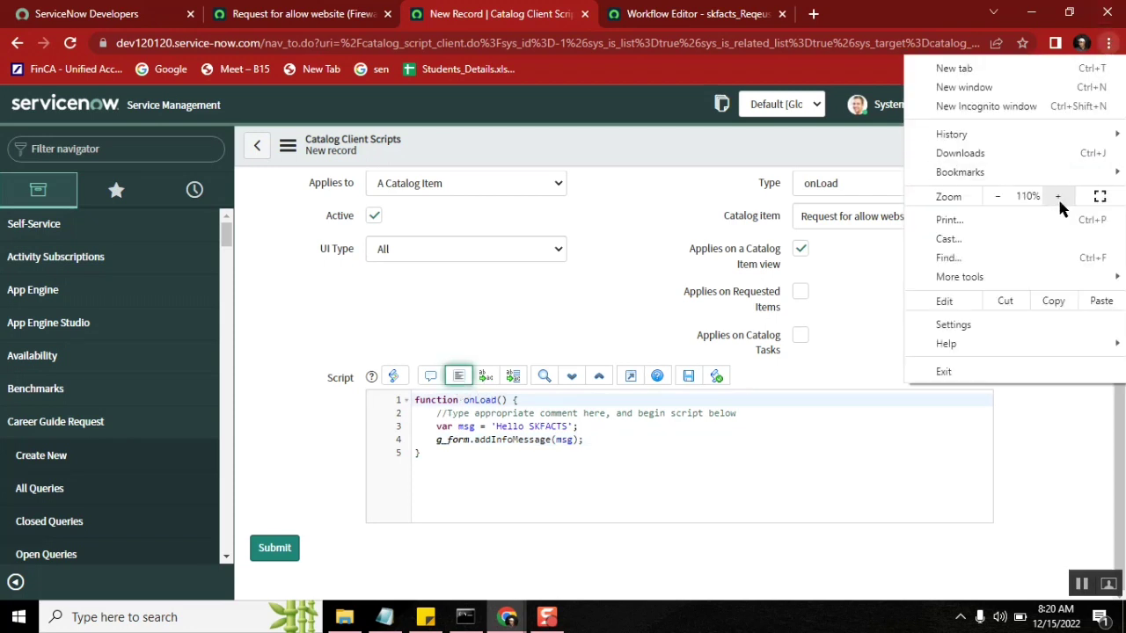
pyautogui.click(1058, 196)
pyautogui.click(509, 621)
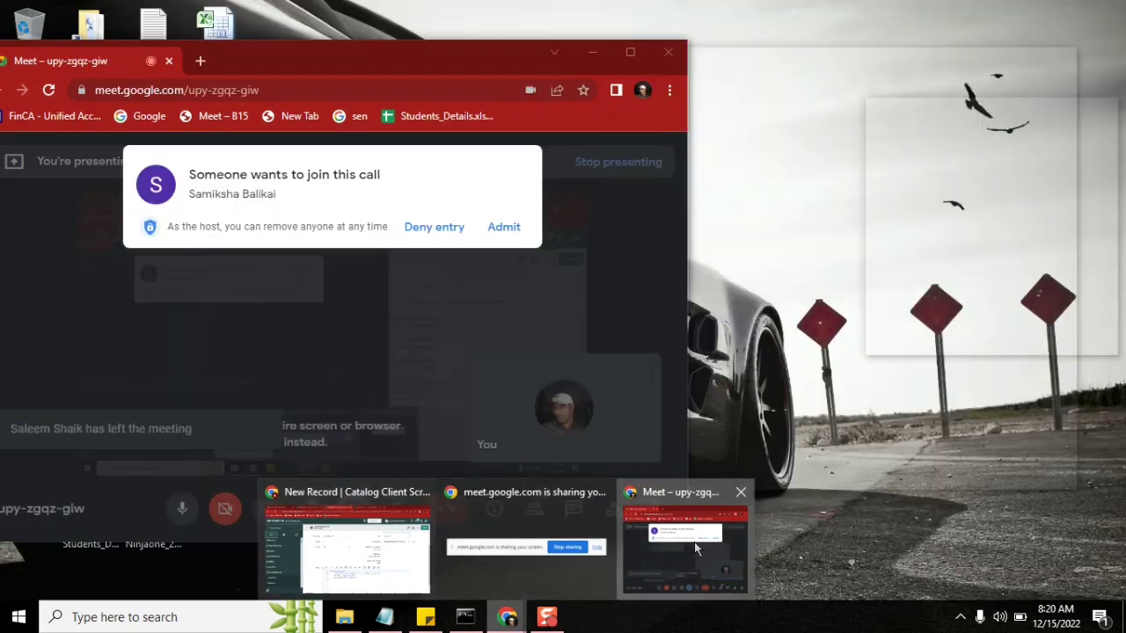
pyautogui.click(694, 542)
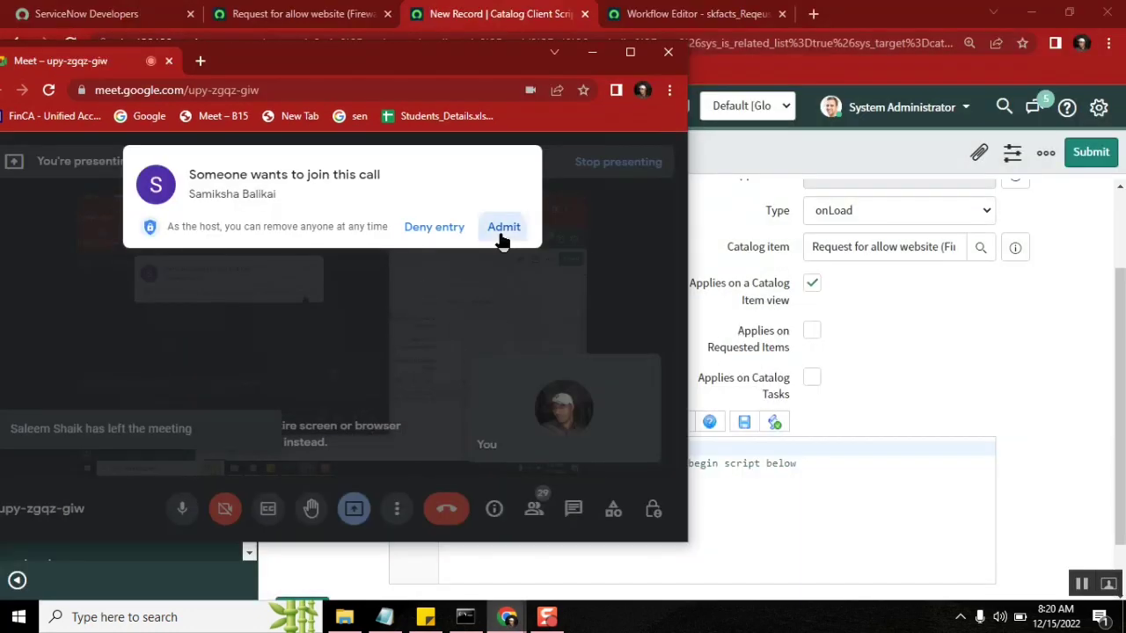
pyautogui.click(504, 226)
pyautogui.click(592, 57)
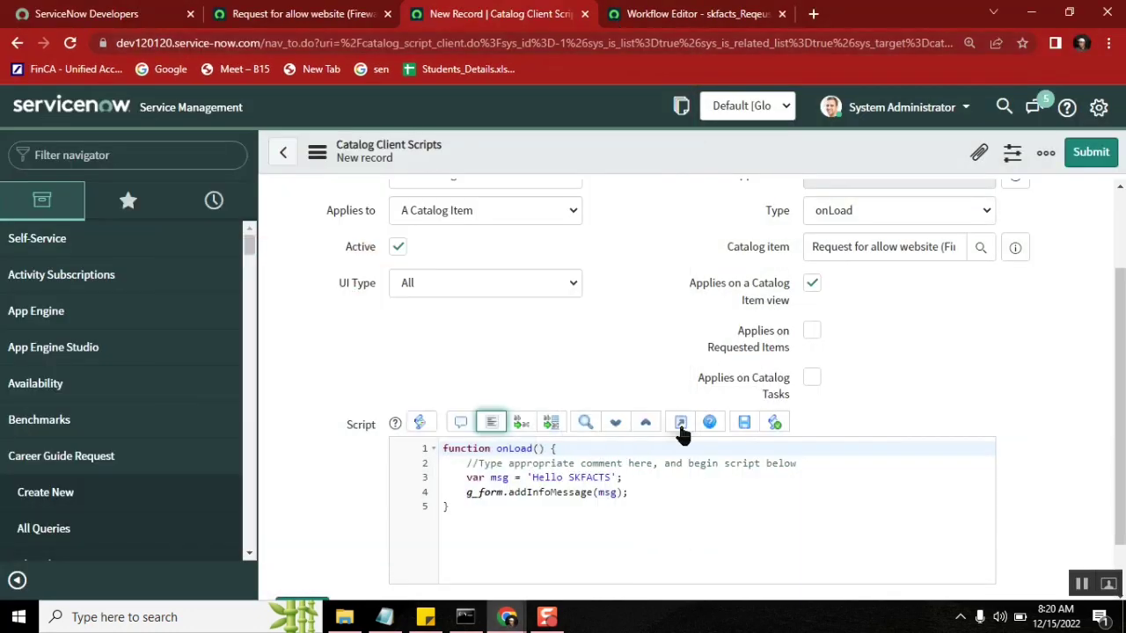
# Save the new client script record while staying on its form.
pyautogui.rightClick(625, 143)
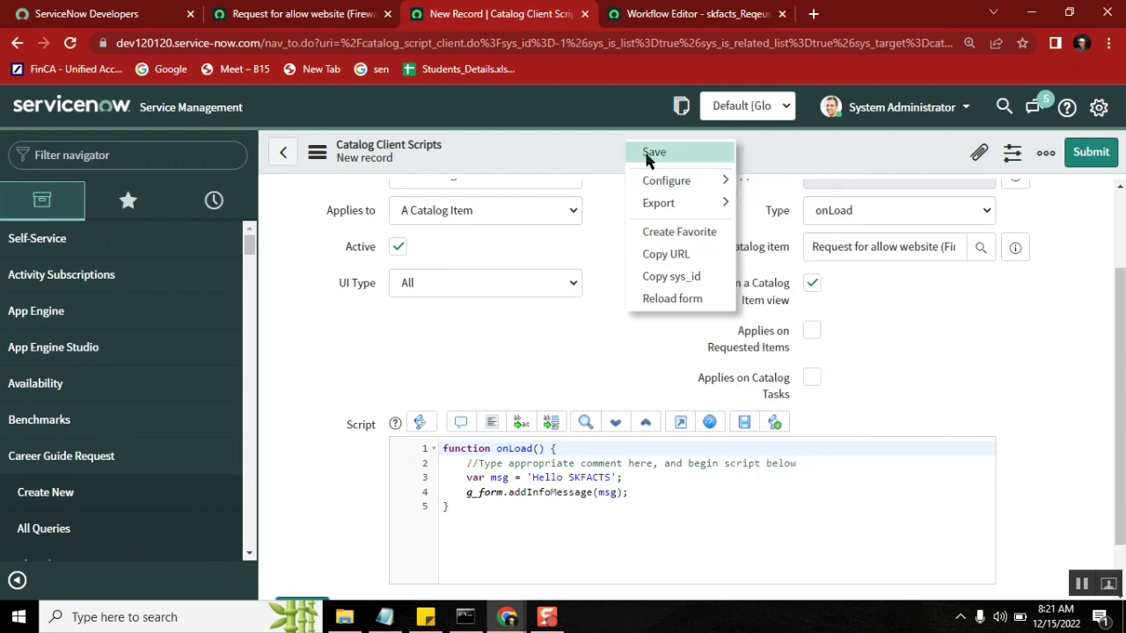
pyautogui.click(654, 153)
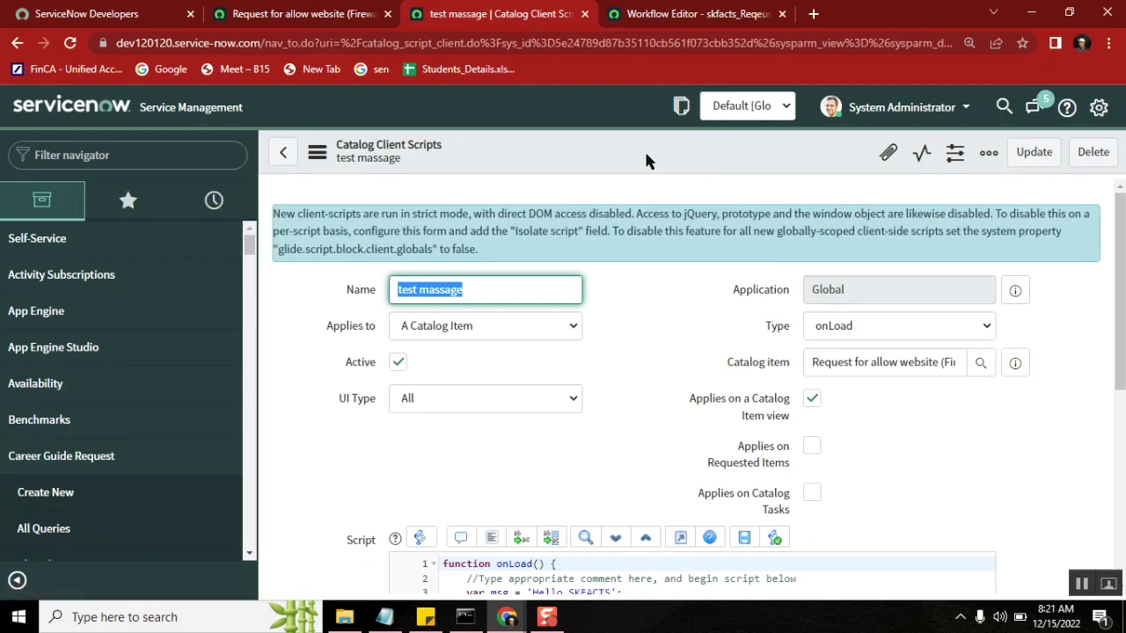
# Duplicate the catalog item's browser tab and open the item's order form there with Try It.
pyautogui.click(321, 13)
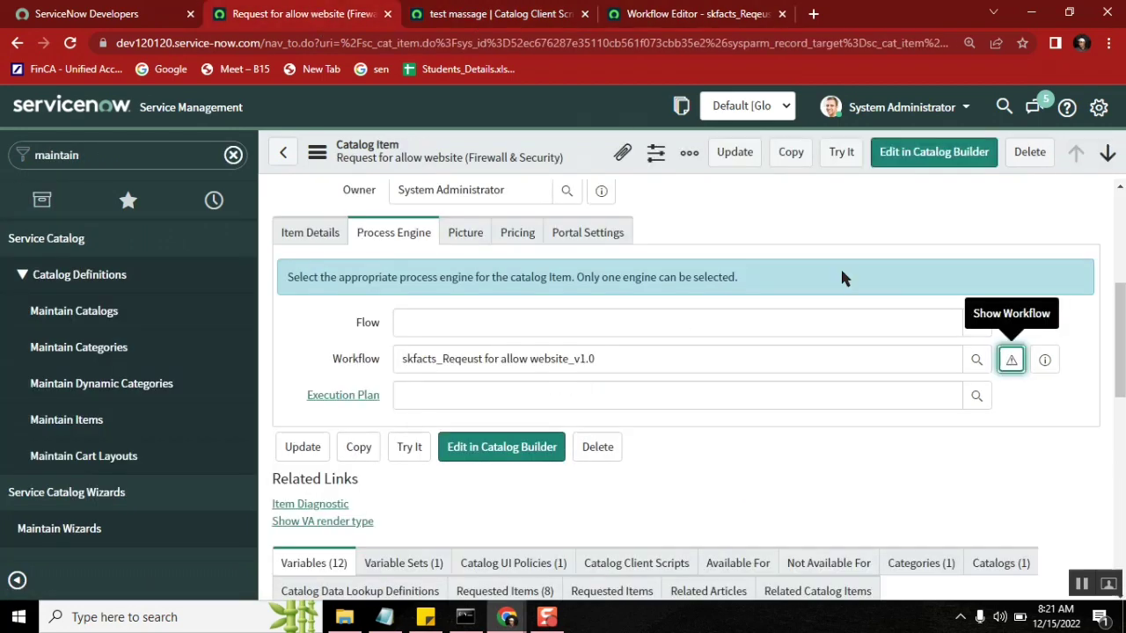
pyautogui.click(488, 15)
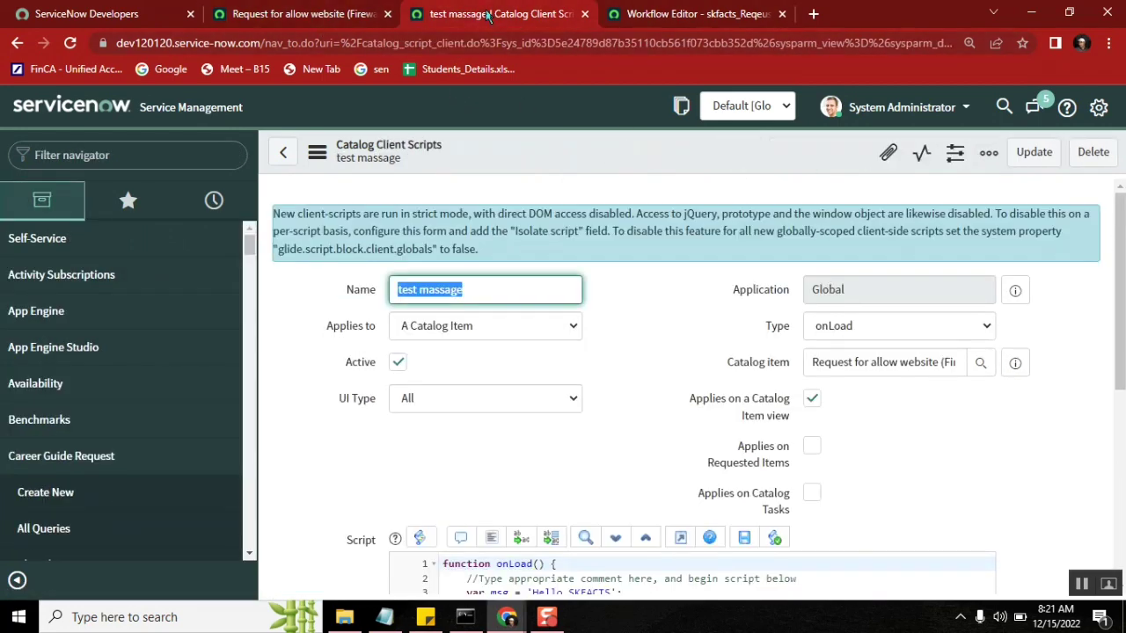
pyautogui.click(307, 18)
pyautogui.rightClick(309, 19)
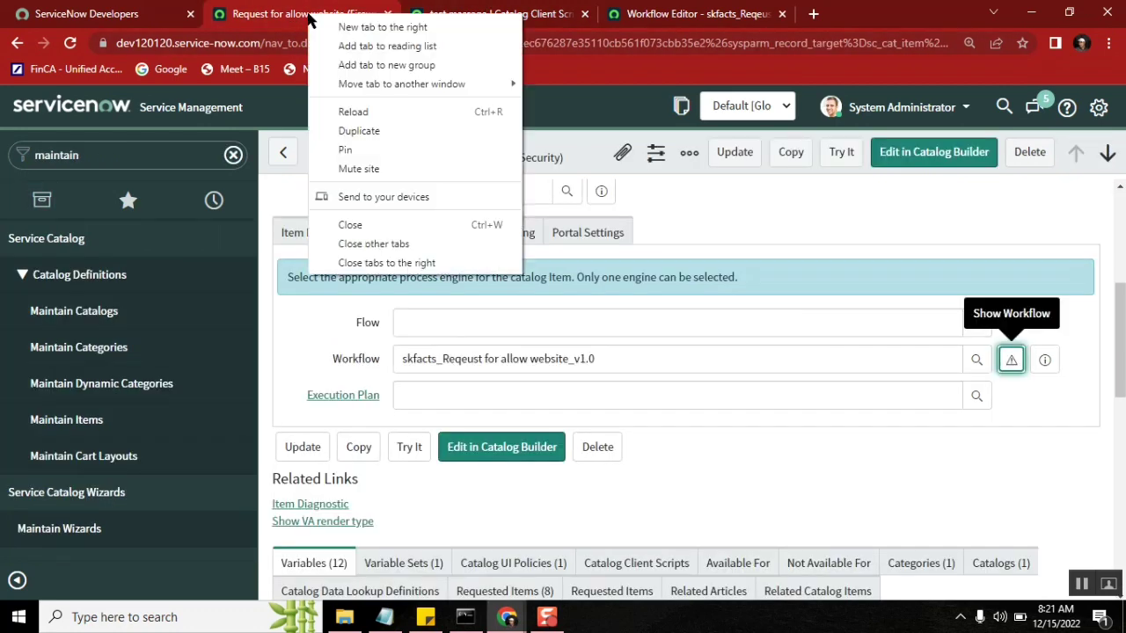
pyautogui.click(361, 131)
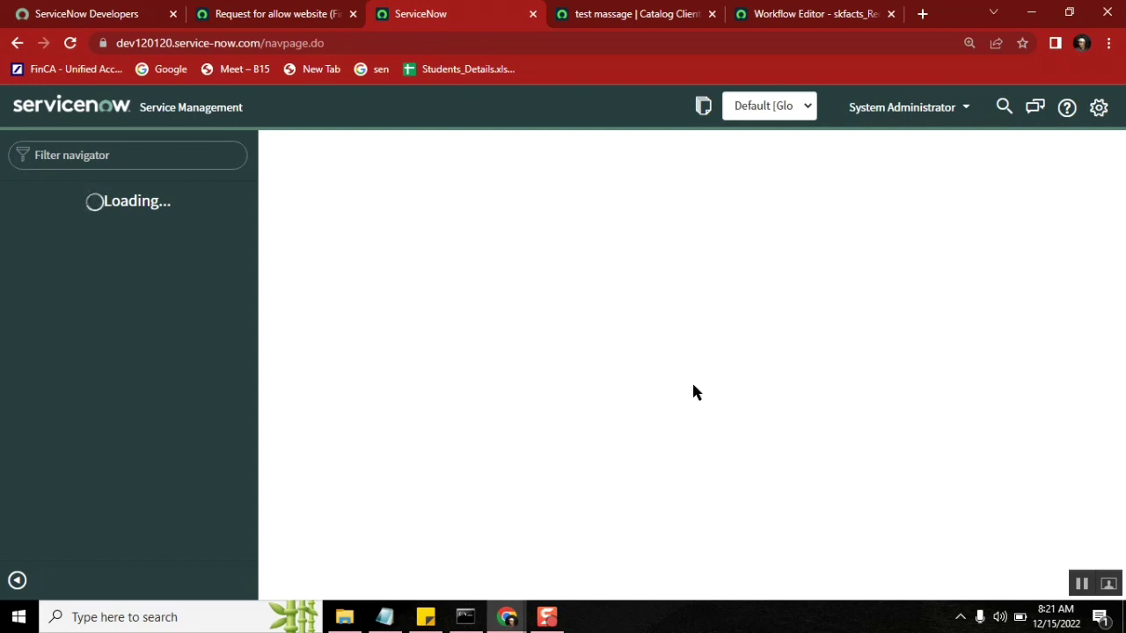
pyautogui.click(839, 154)
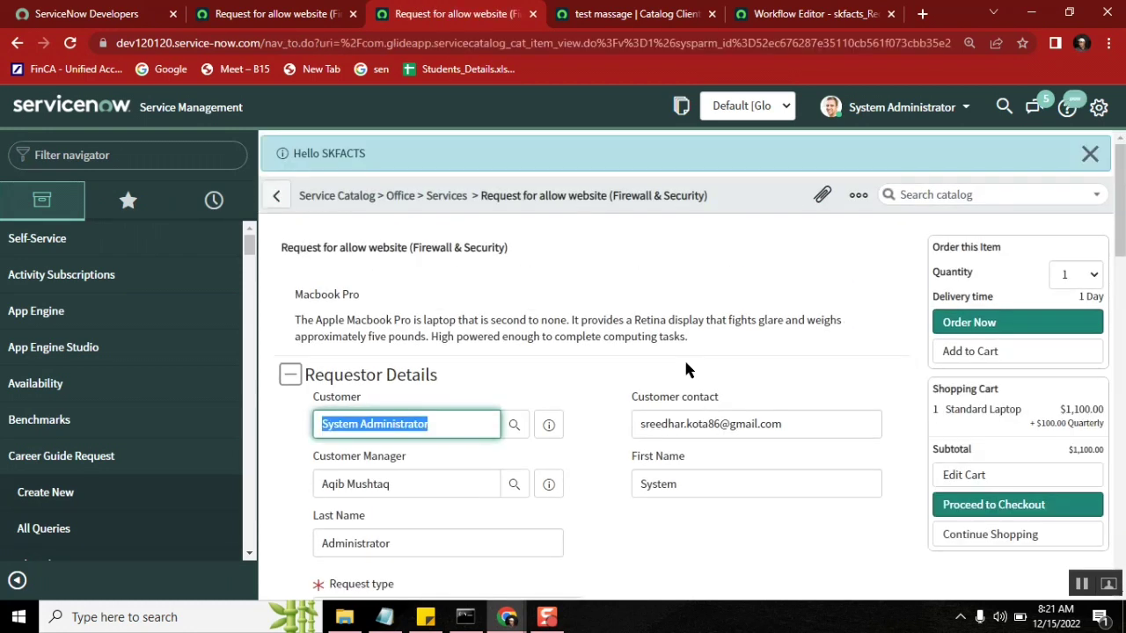
# Examine the info message displayed above the catalog item's order form.
pyautogui.moveTo(377, 154); pyautogui.dragTo(301, 153)
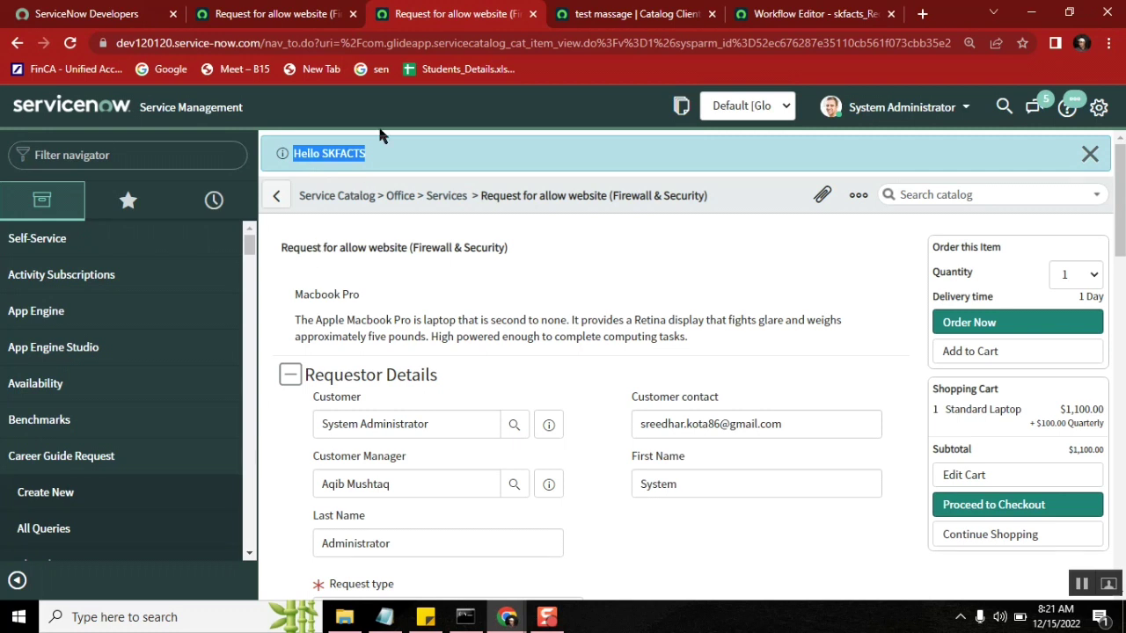
pyautogui.click(504, 621)
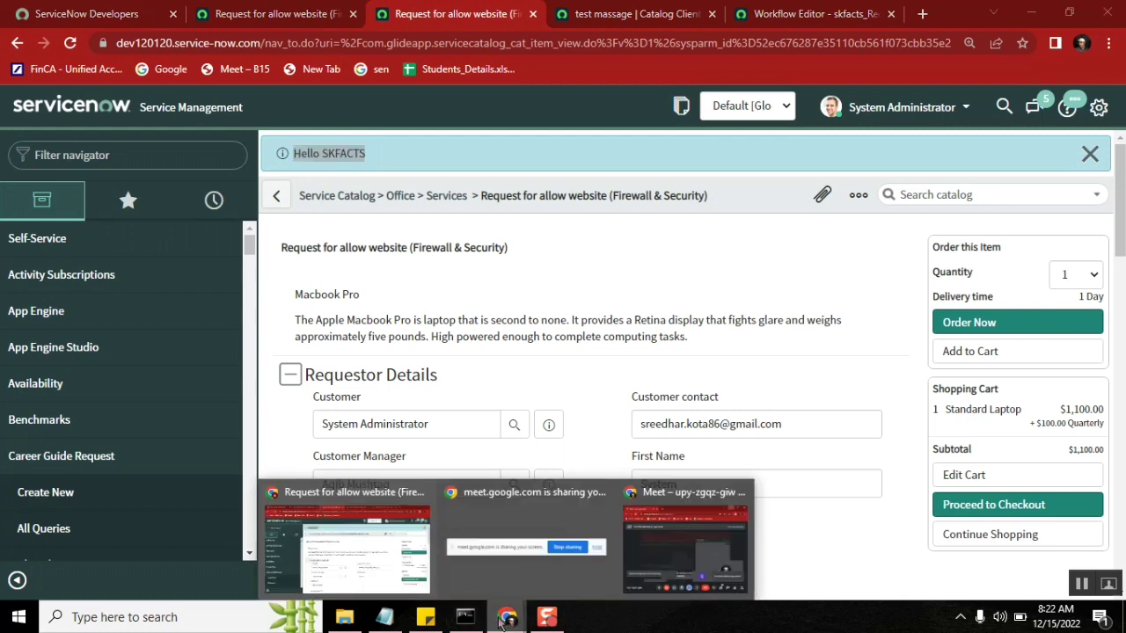
pyautogui.click(343, 457)
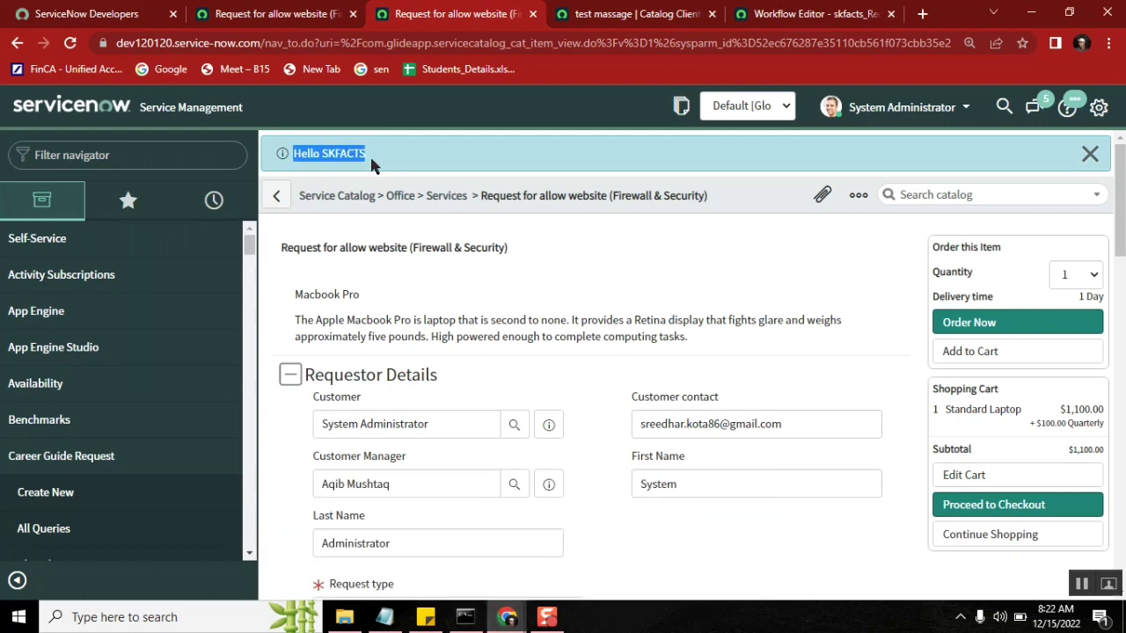
pyautogui.click(302, 153)
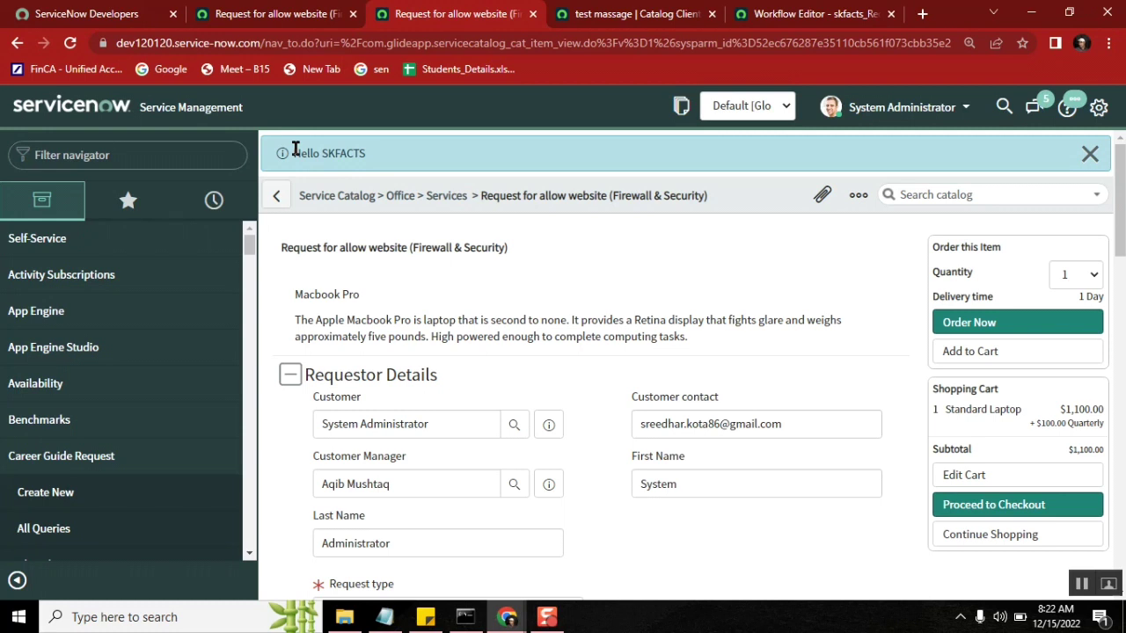
pyautogui.moveTo(370, 156); pyautogui.dragTo(291, 155)
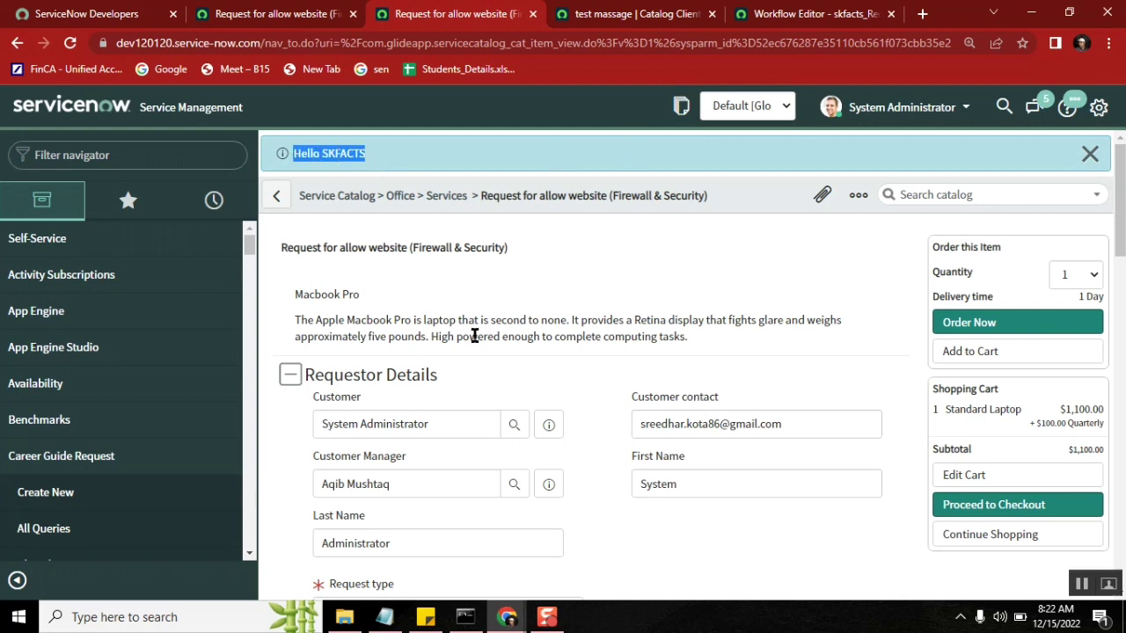
# Insert the opening tag <font size="50"> before Hello SKFACTS in the msg string of the "test massage" client script.
pyautogui.click(627, 15)
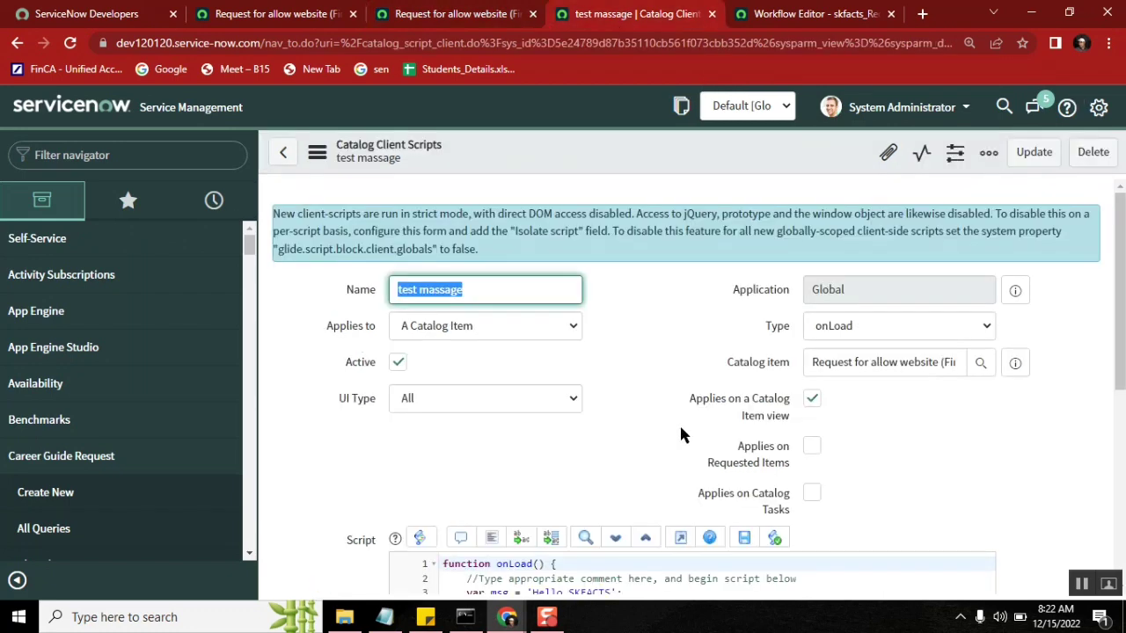
pyautogui.scroll(-3, 616, 413)
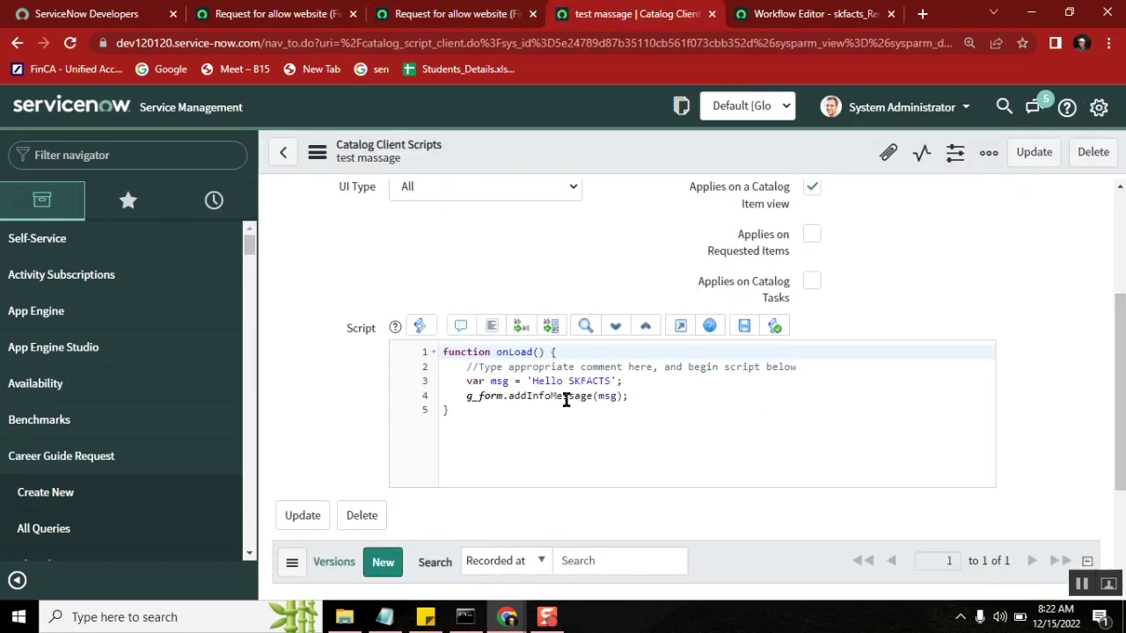
pyautogui.click(533, 380)
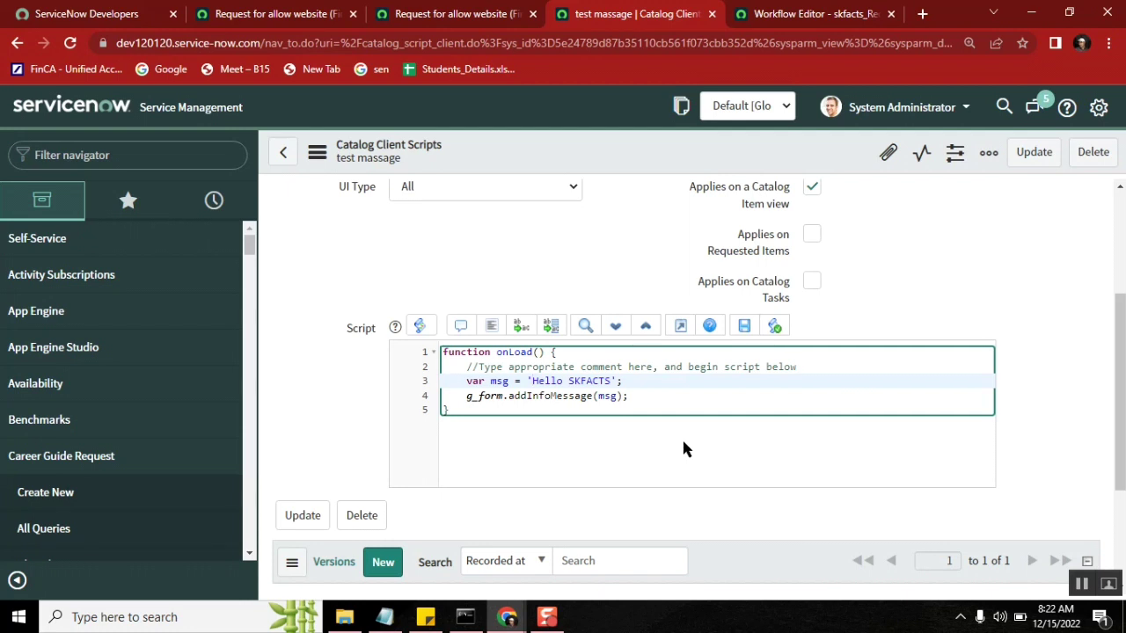
pyautogui.write('<font size')
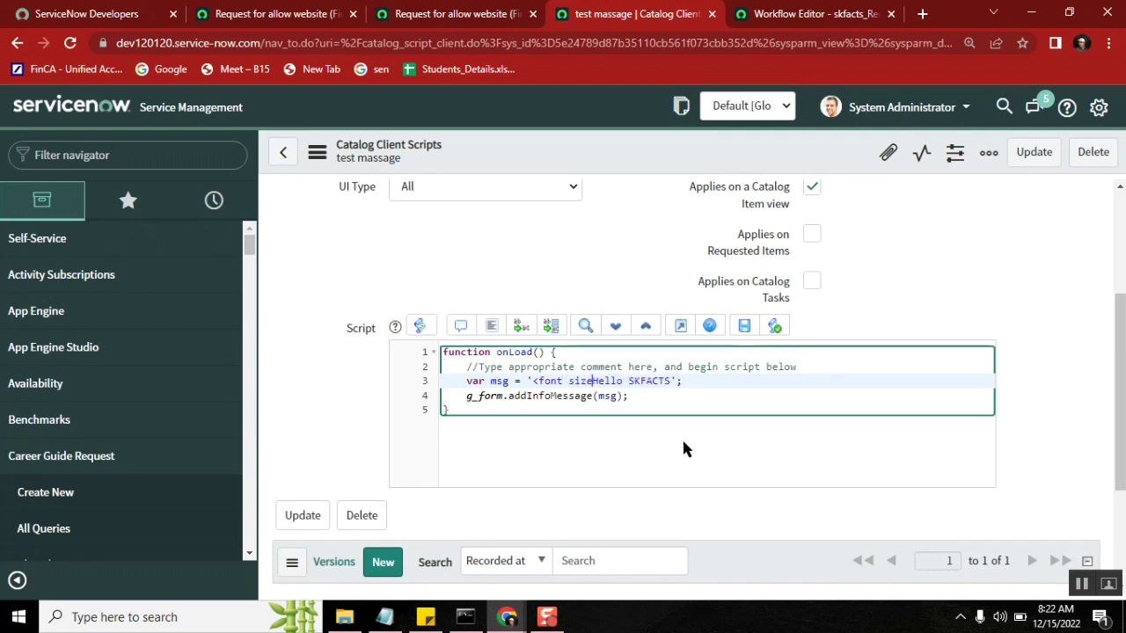
pyautogui.write('>')
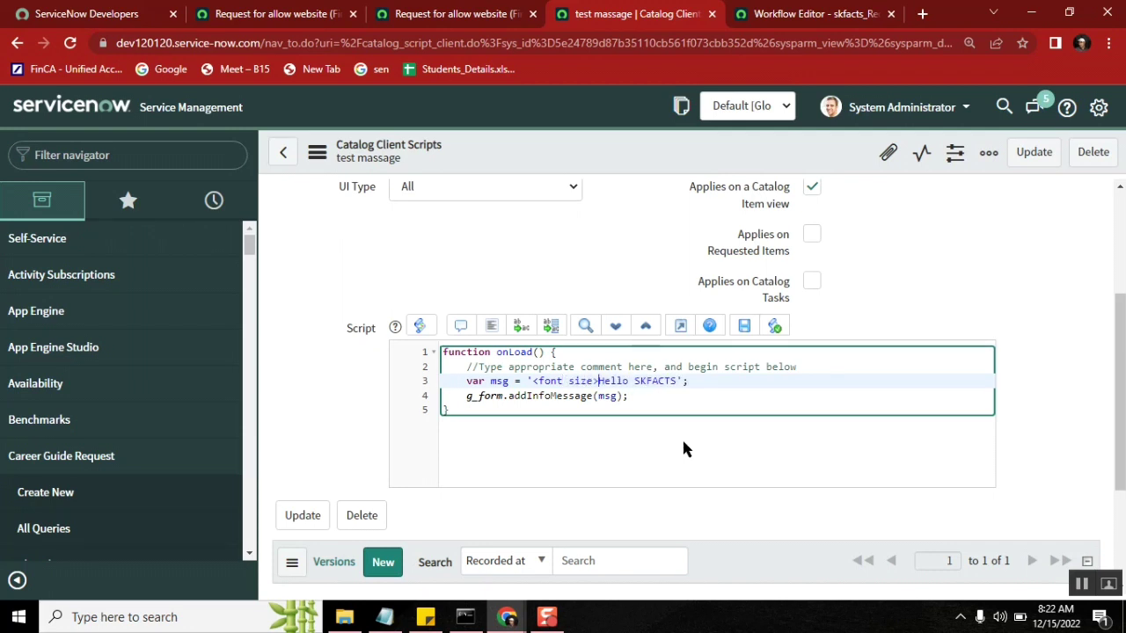
pyautogui.press('BackSpace')
pyautogui.write('=50"')
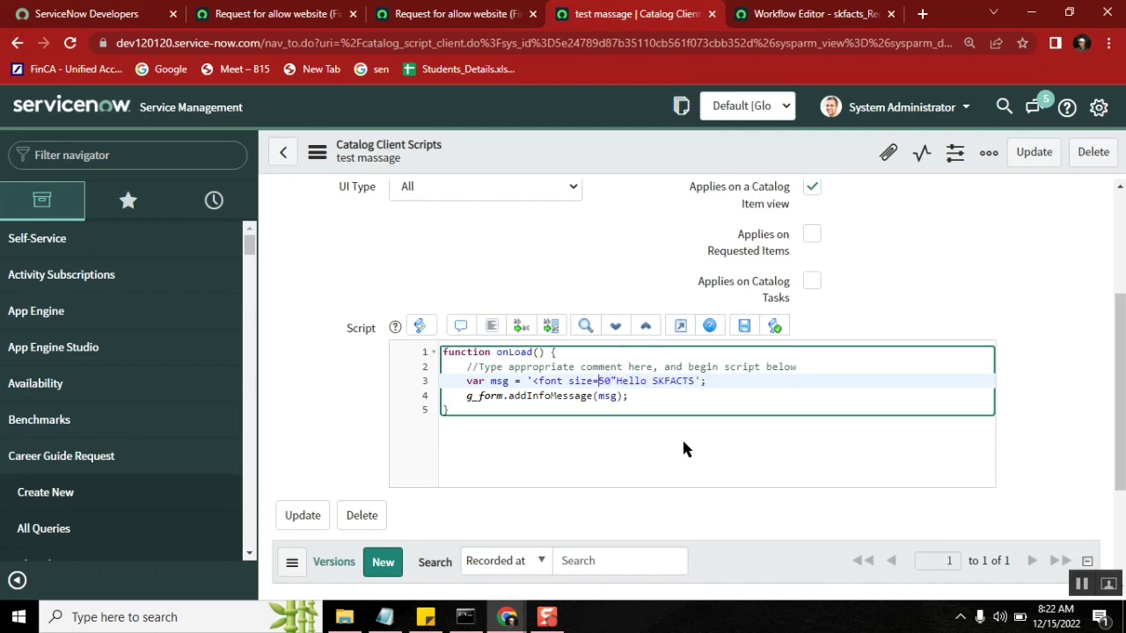
pyautogui.press('Left')
pyautogui.press('Left')
pyautogui.press('Left')
pyautogui.write('"')
pyautogui.press('Right')
pyautogui.press('Right')
pyautogui.press('Right')
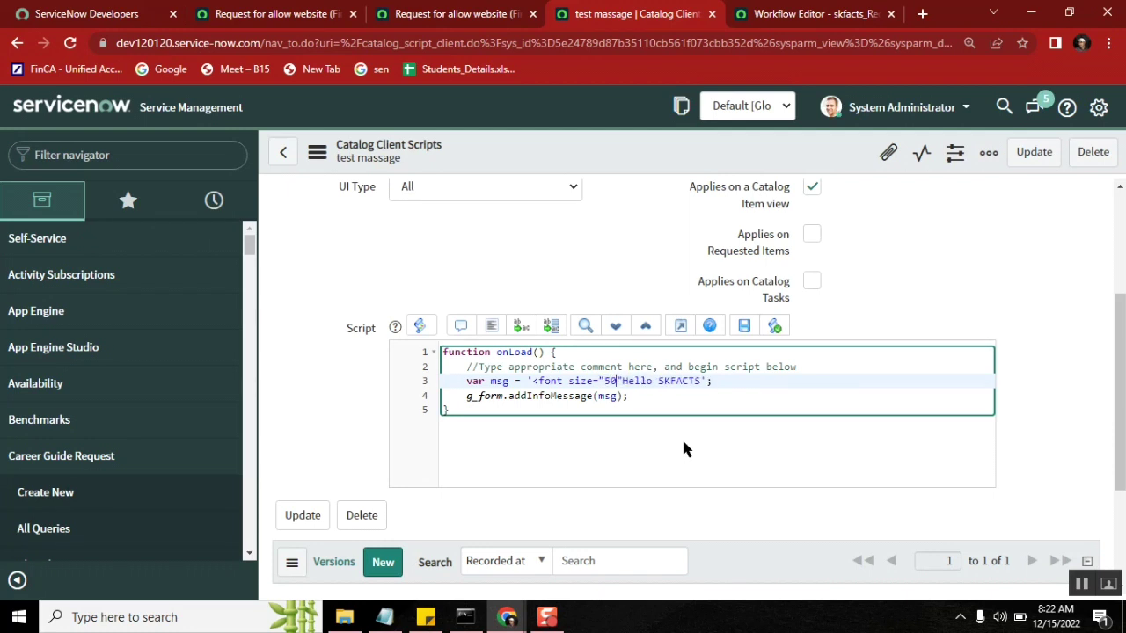
pyautogui.write('>')
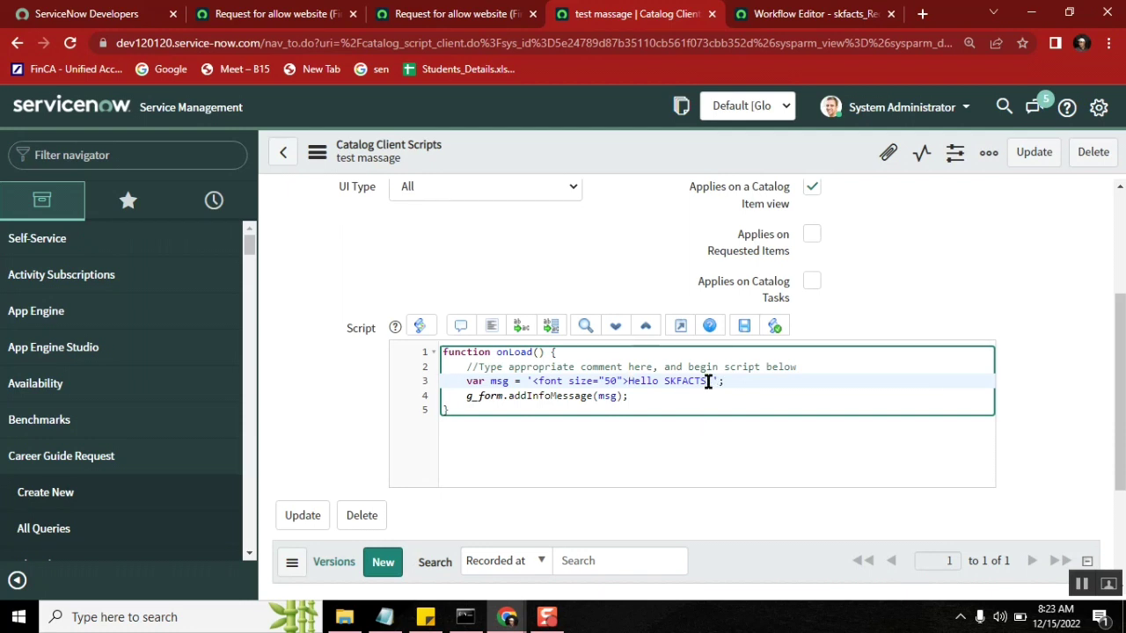
# Add the closing </font> tag after the Hello SKFACTS text and save the client script while staying on its form.
pyautogui.write('<font>')
pyautogui.click(718, 381)
pyautogui.write('/font>')
pyautogui.keyDown('shift'); pyautogui.click(533, 383); pyautogui.keyUp('shift')
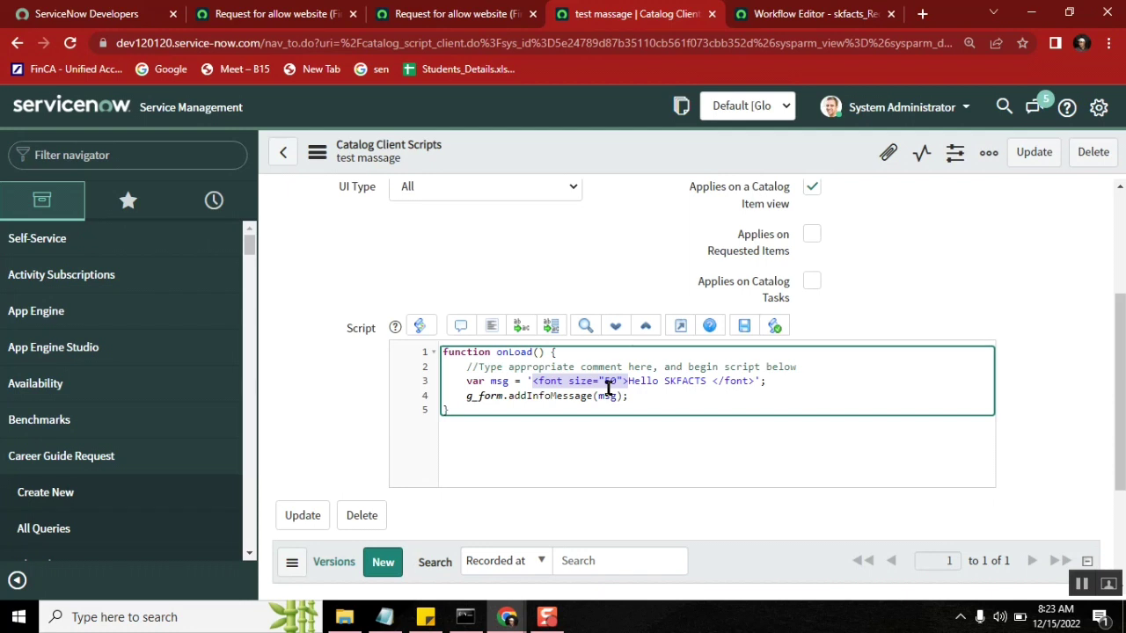
pyautogui.rightClick(608, 144)
pyautogui.click(563, 258)
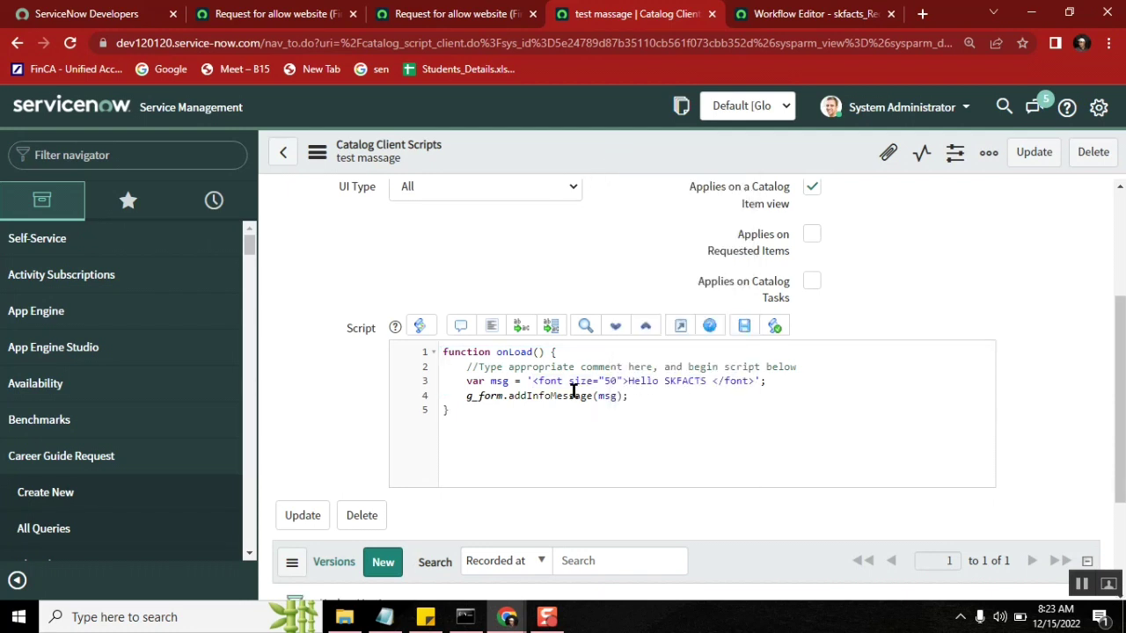
# Review the font tags and their size value in the message string, and save the client script once more.
pyautogui.doubleClick(549, 381)
pyautogui.doubleClick(739, 381)
pyautogui.doubleClick(581, 381)
pyautogui.doubleClick(610, 381)
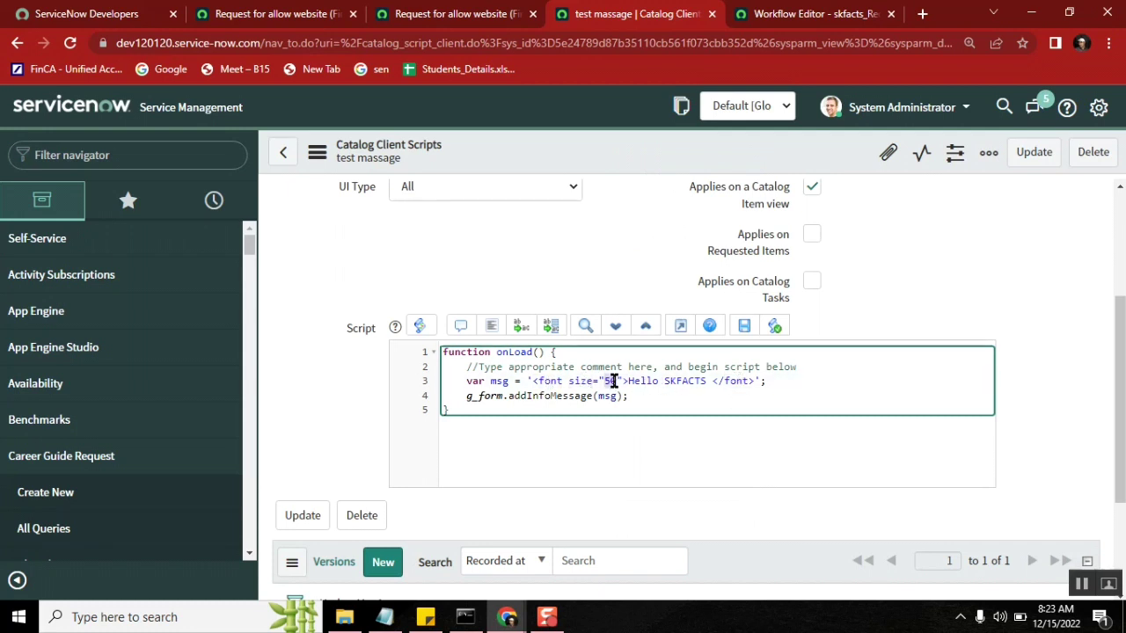
pyautogui.rightClick(594, 150)
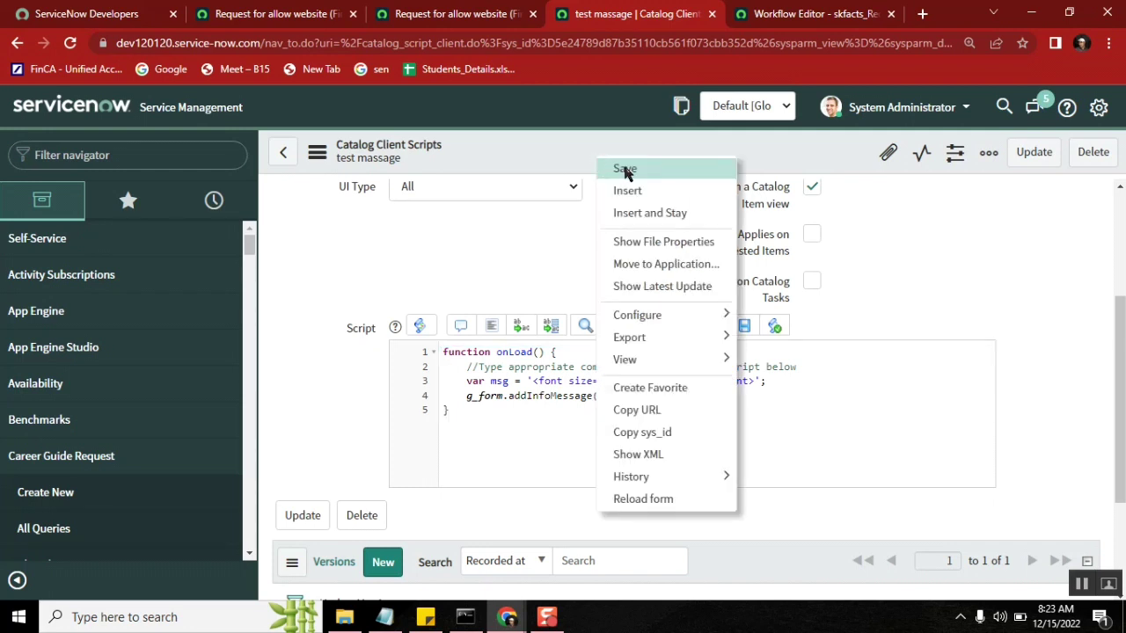
pyautogui.click(625, 170)
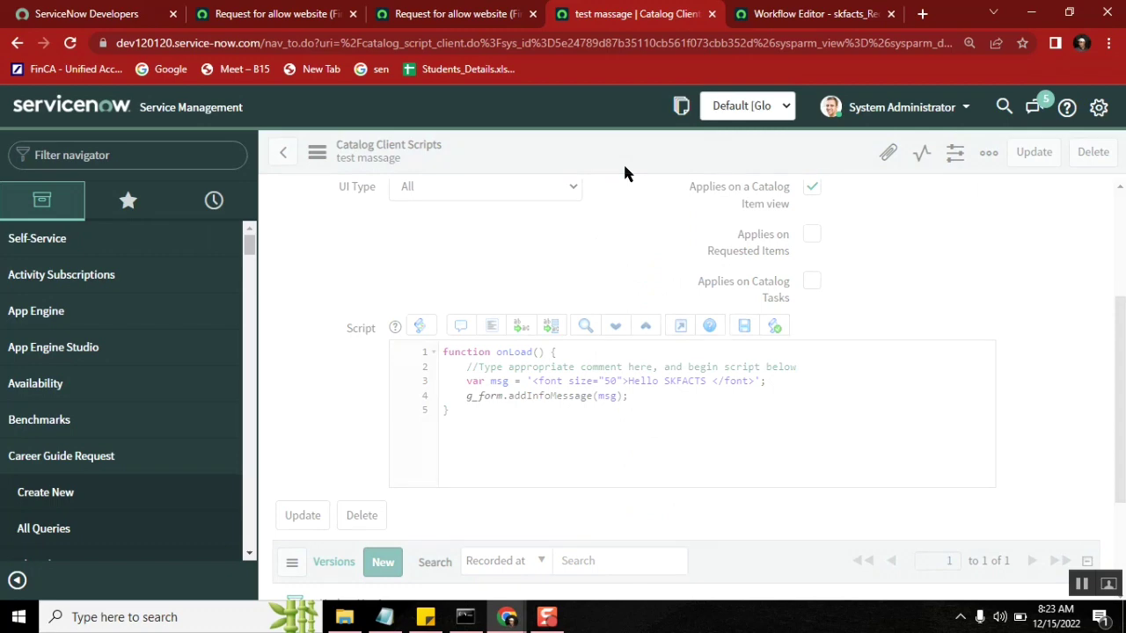
# Reload the catalog item's order form and examine the formatted info message.
pyautogui.click(458, 16)
pyautogui.click(70, 42)
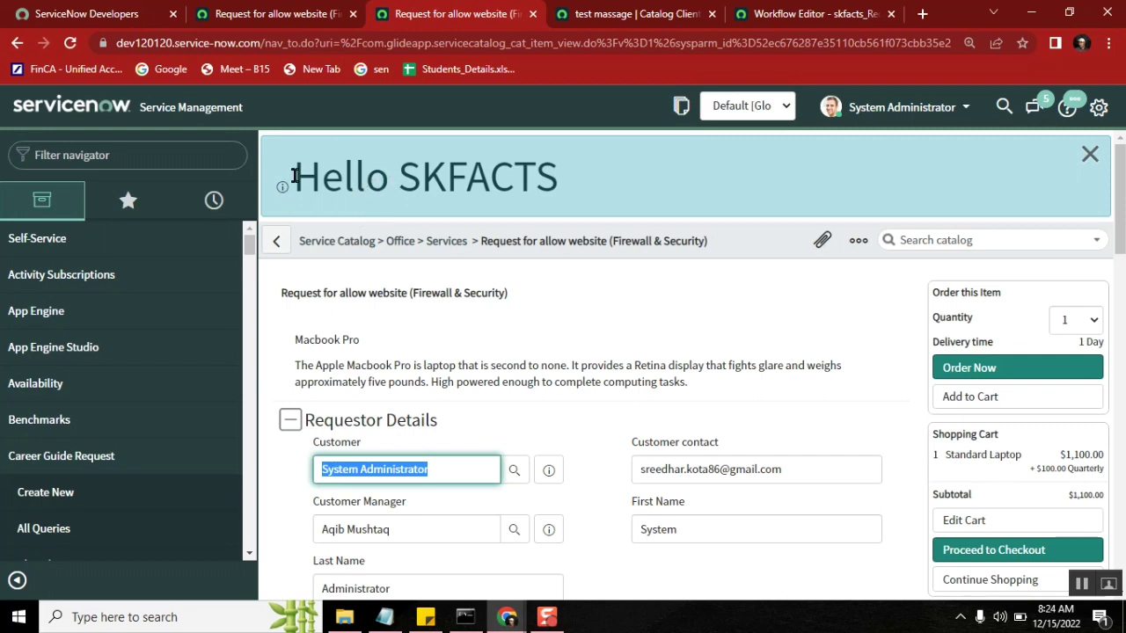
pyautogui.moveTo(294, 176); pyautogui.dragTo(554, 178)
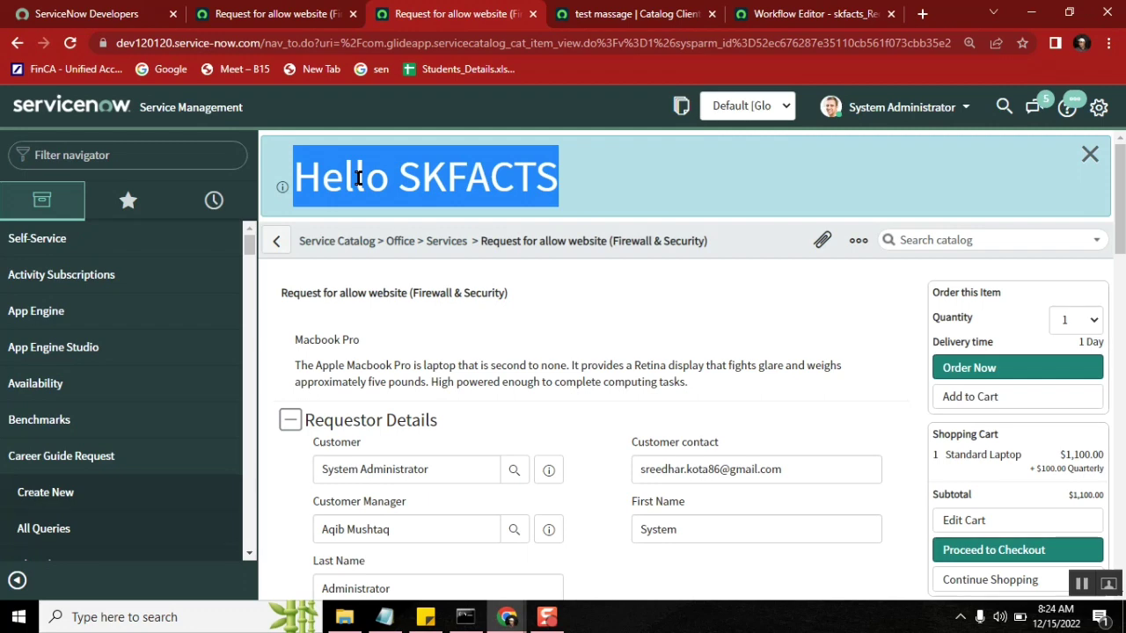
# Open a new incident form from the catalog item's navigator with incident.FORM and submit it without filling in any fields.
pyautogui.click(278, 13)
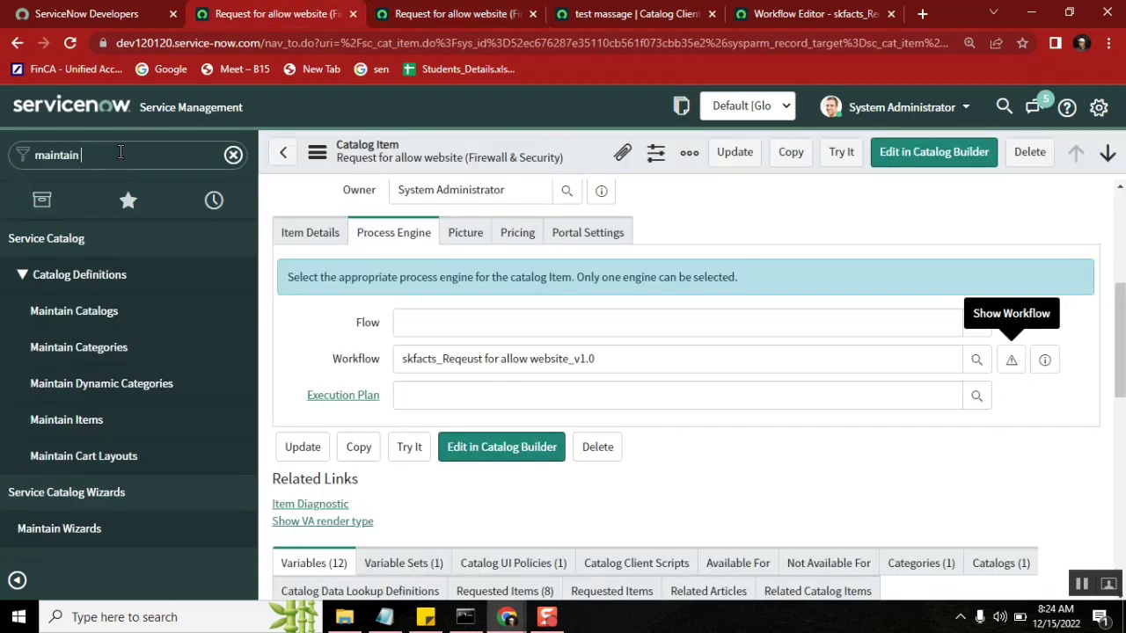
pyautogui.click(120, 154)
pyautogui.write('incide')
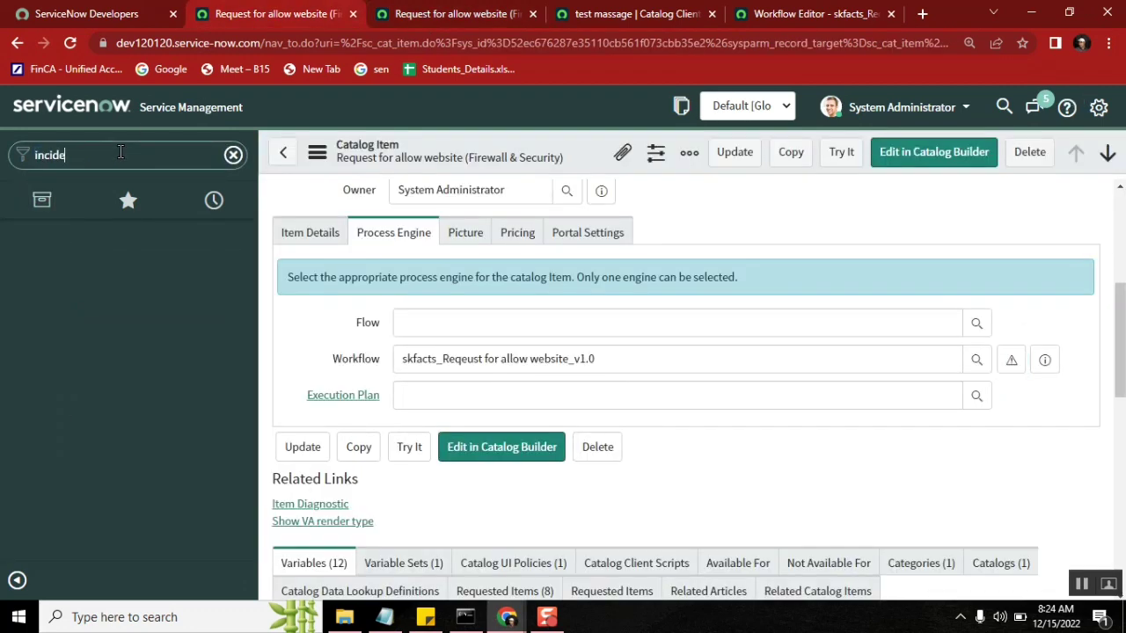
pyautogui.write('nt.FORM')
pyautogui.press('Return')
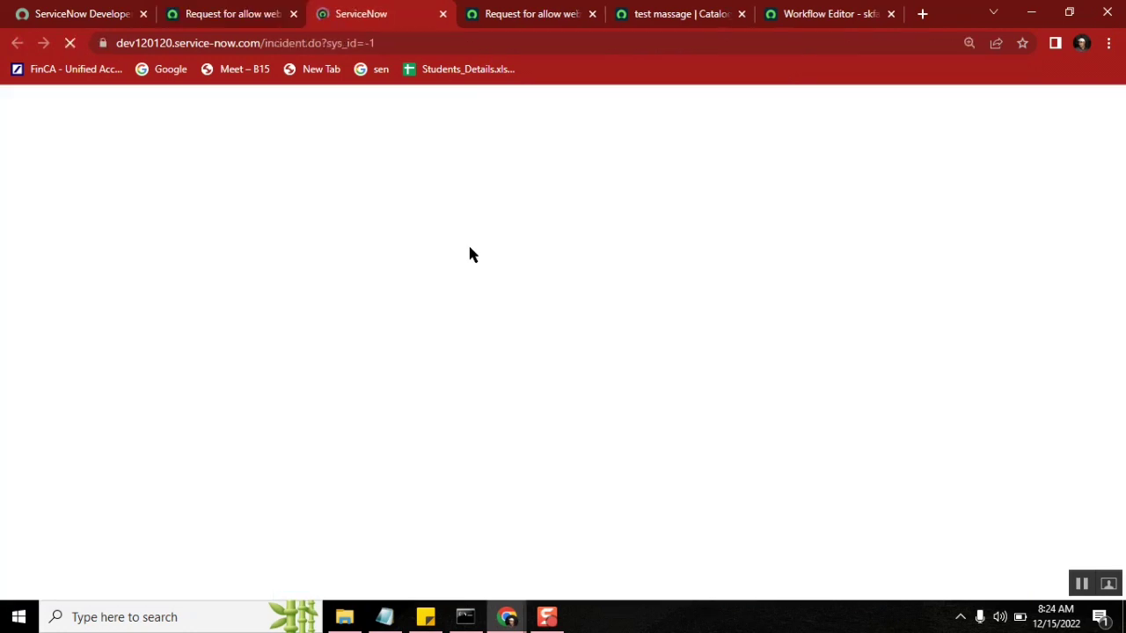
pyautogui.click(1026, 107)
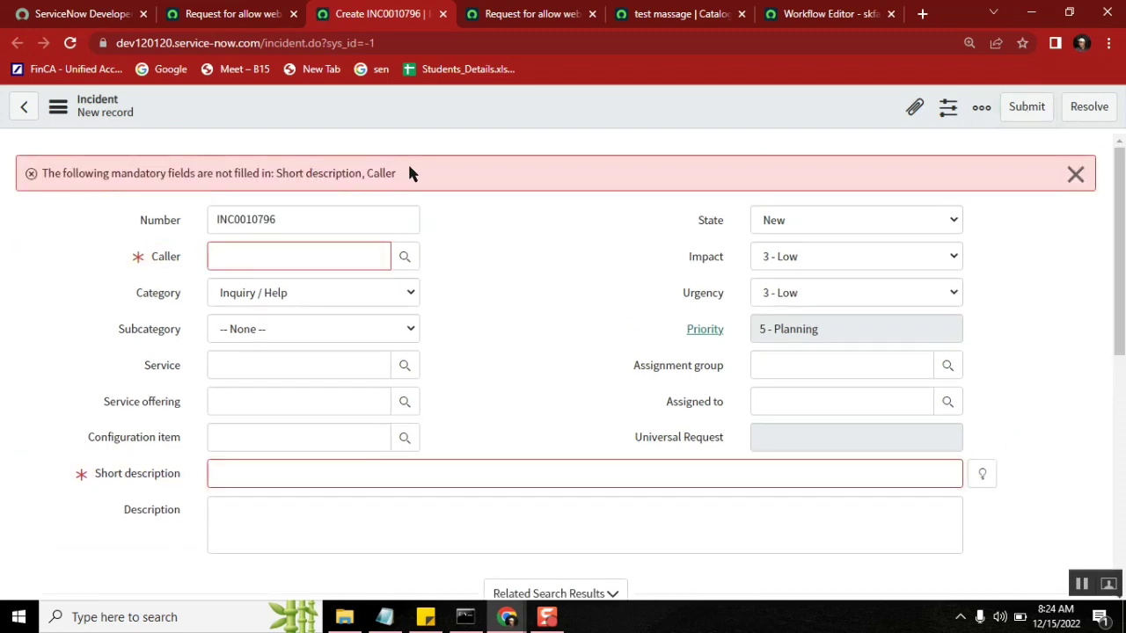
# Compare the text size of the incident form's mandatory-field error message with the catalog item's info message.
pyautogui.moveTo(410, 174); pyautogui.dragTo(41, 179)
pyautogui.click(42, 177)
pyautogui.click(532, 15)
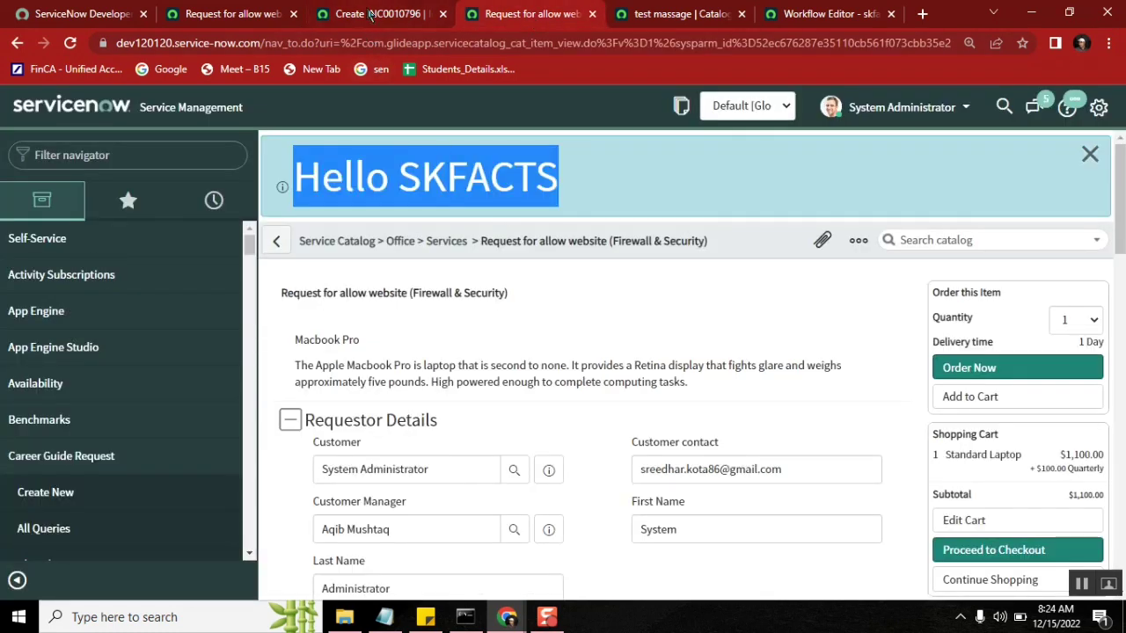
pyautogui.hotkey('ctrl', 'Tab')
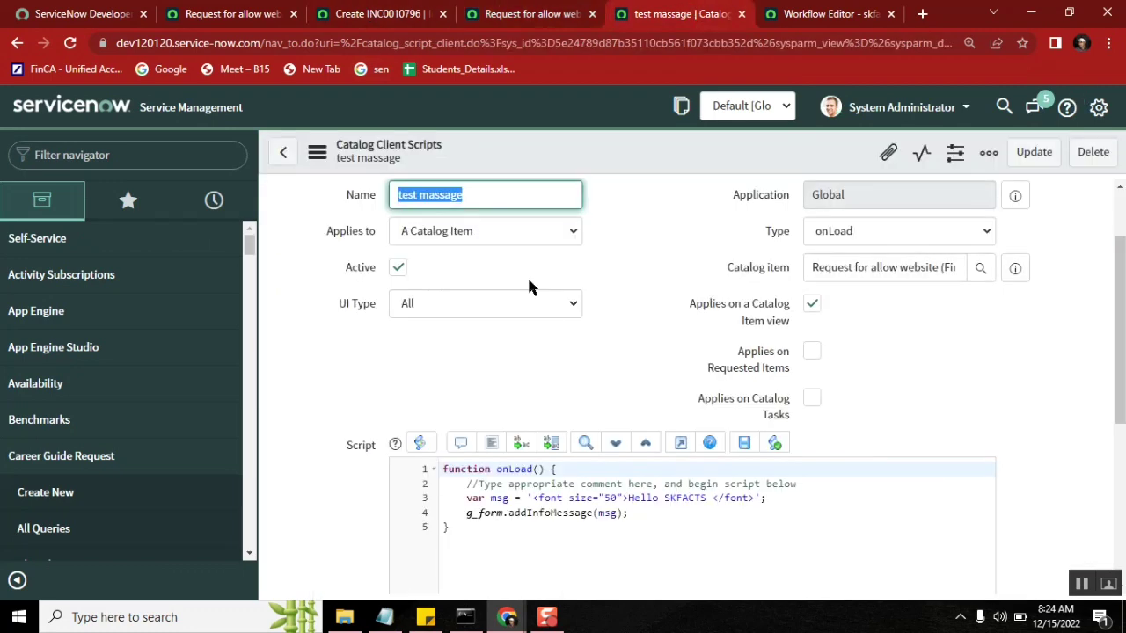
pyautogui.hotkey('ctrl', 'shift', 'Tab')
pyautogui.click(363, 25)
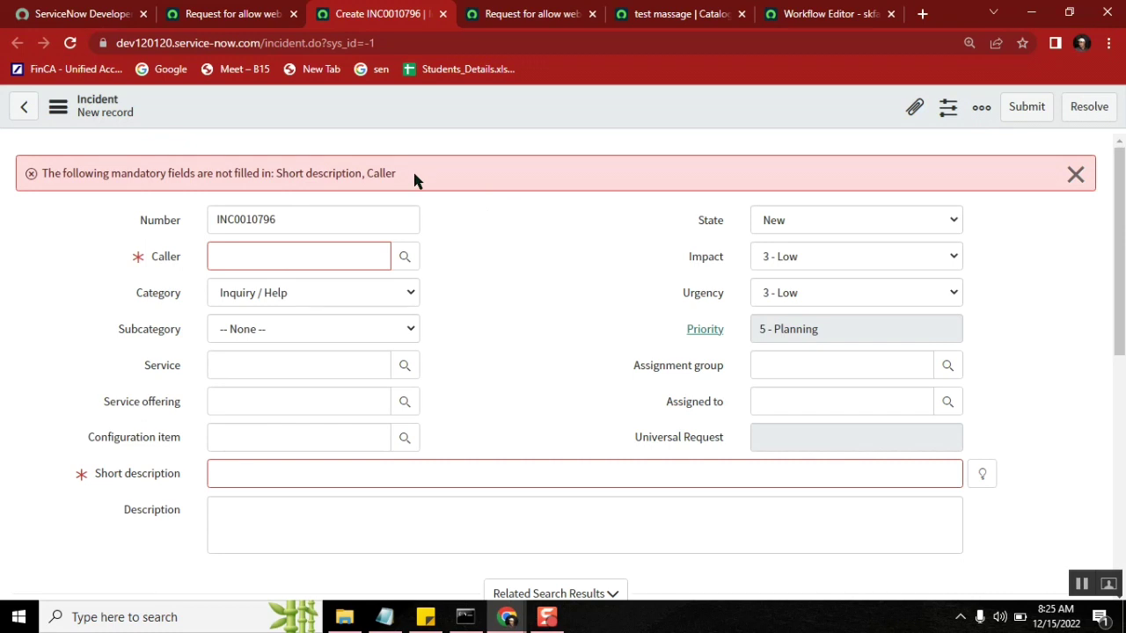
pyautogui.moveTo(413, 175); pyautogui.dragTo(42, 175)
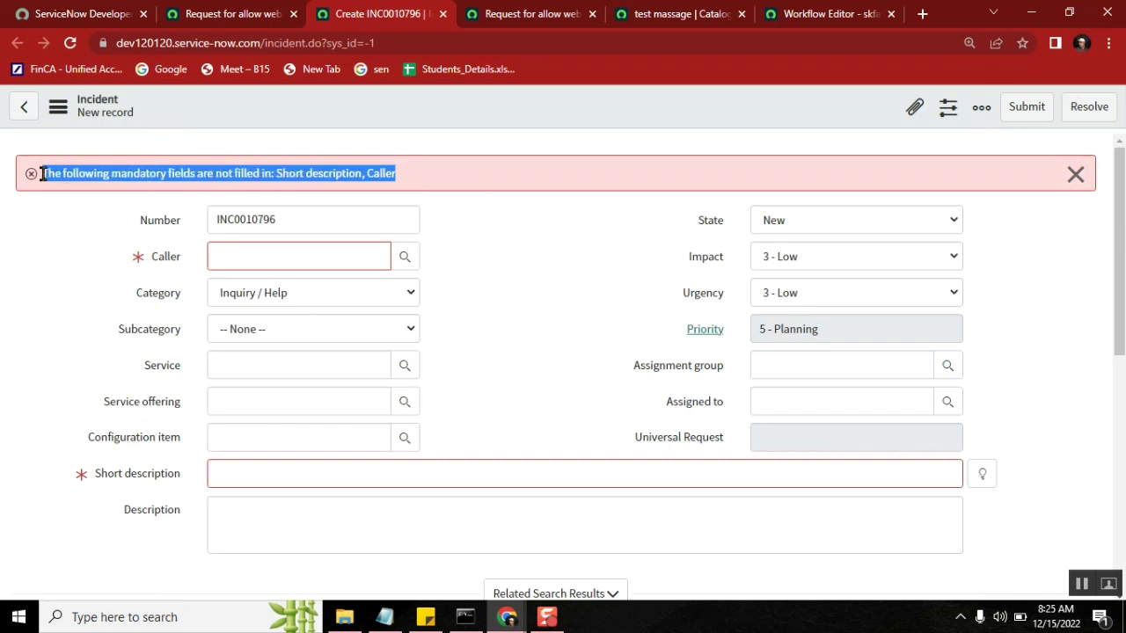
pyautogui.doubleClick(243, 174)
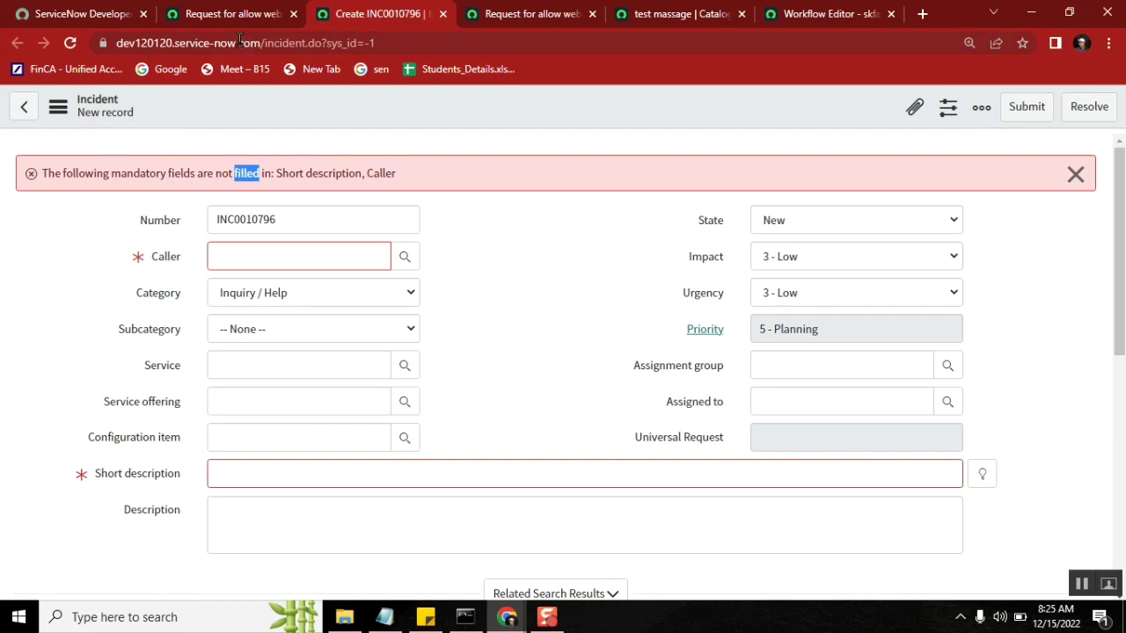
pyautogui.click(524, 14)
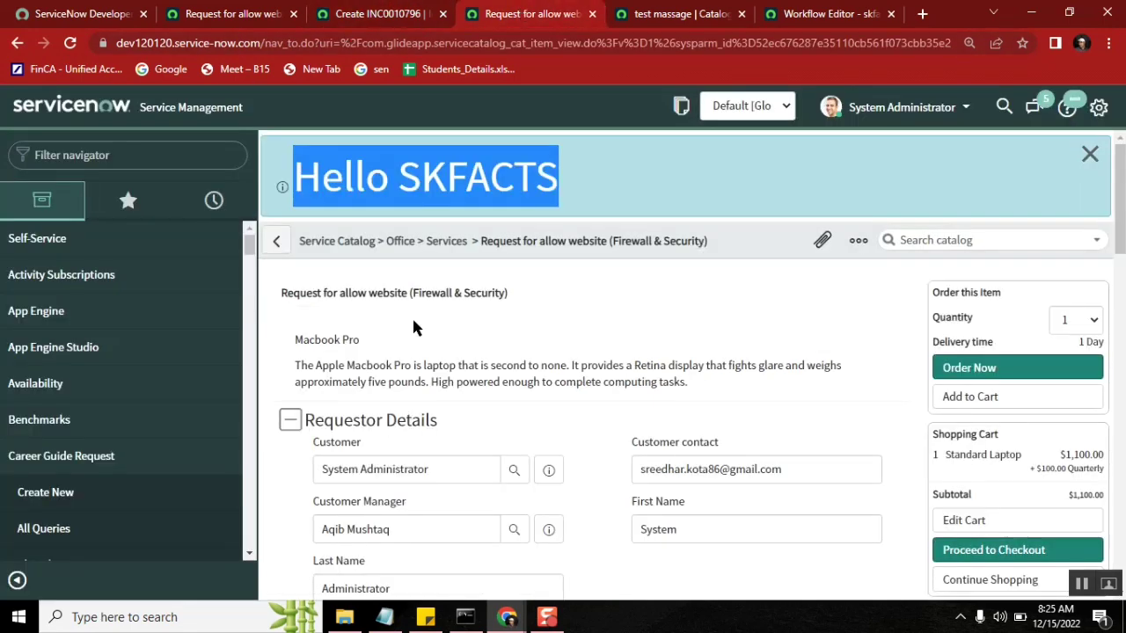
# Open the System Properties list from the catalog item's navigator with sys_properties.LIST.
pyautogui.click(233, 14)
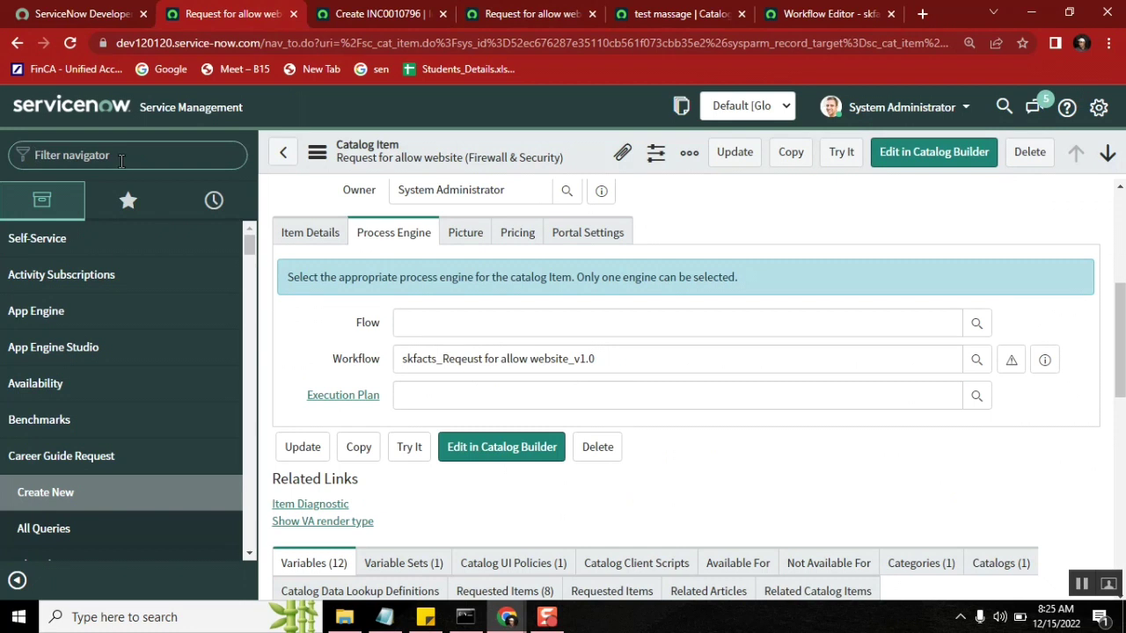
pyautogui.write('sys_pro')
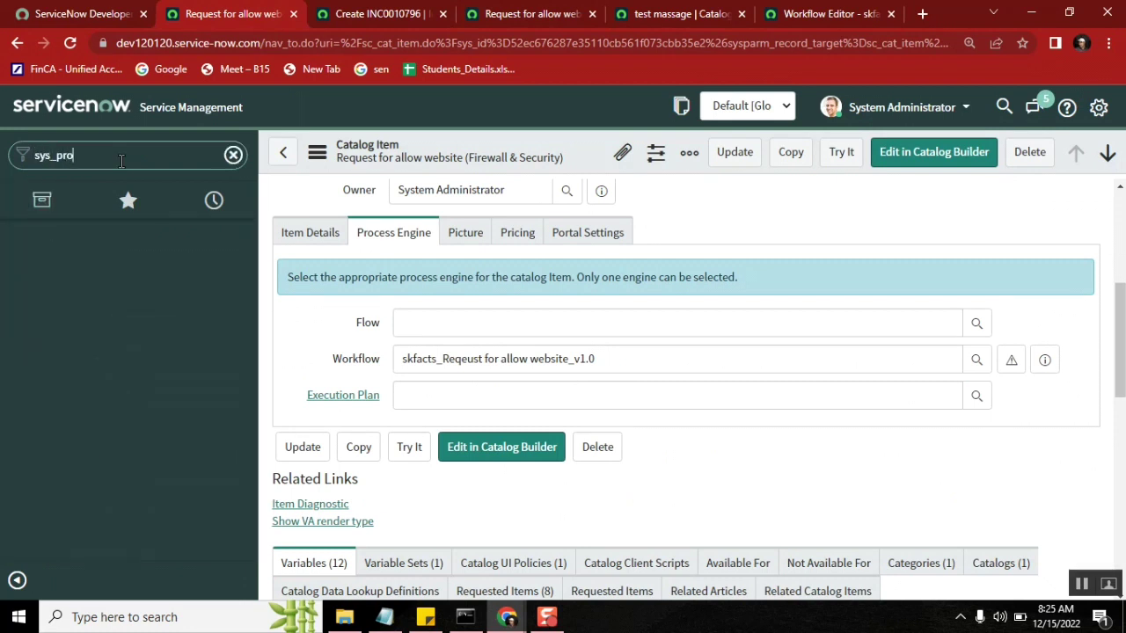
pyautogui.write('perties.LIST')
pyautogui.press('Return')
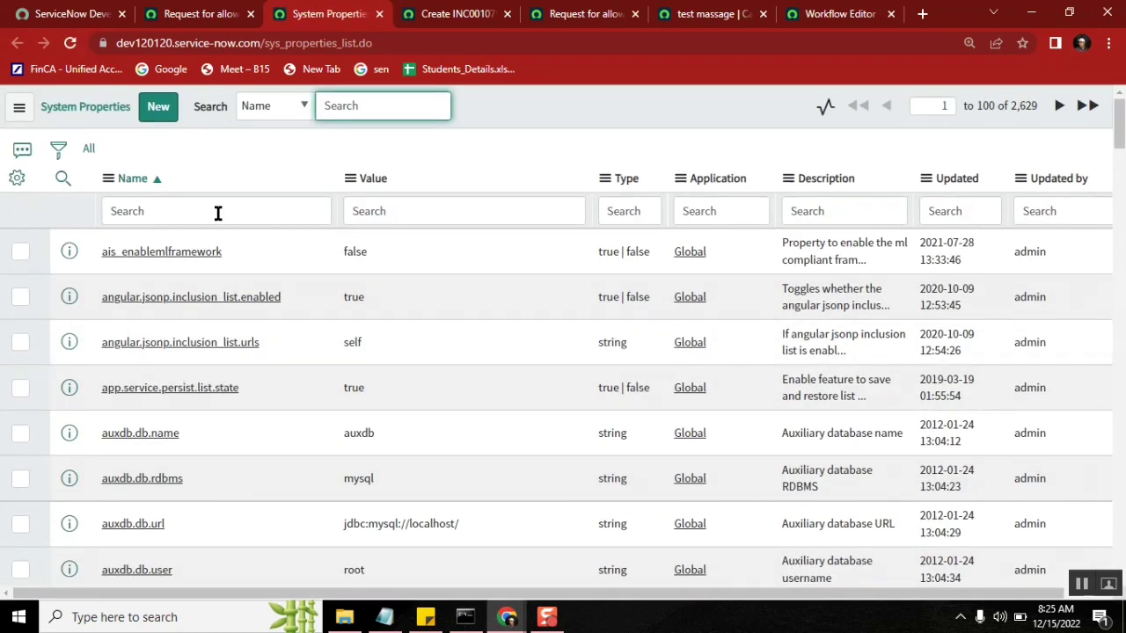
# Search the System Properties list by name for *.info.text, and erase the search term.
pyautogui.click(163, 212)
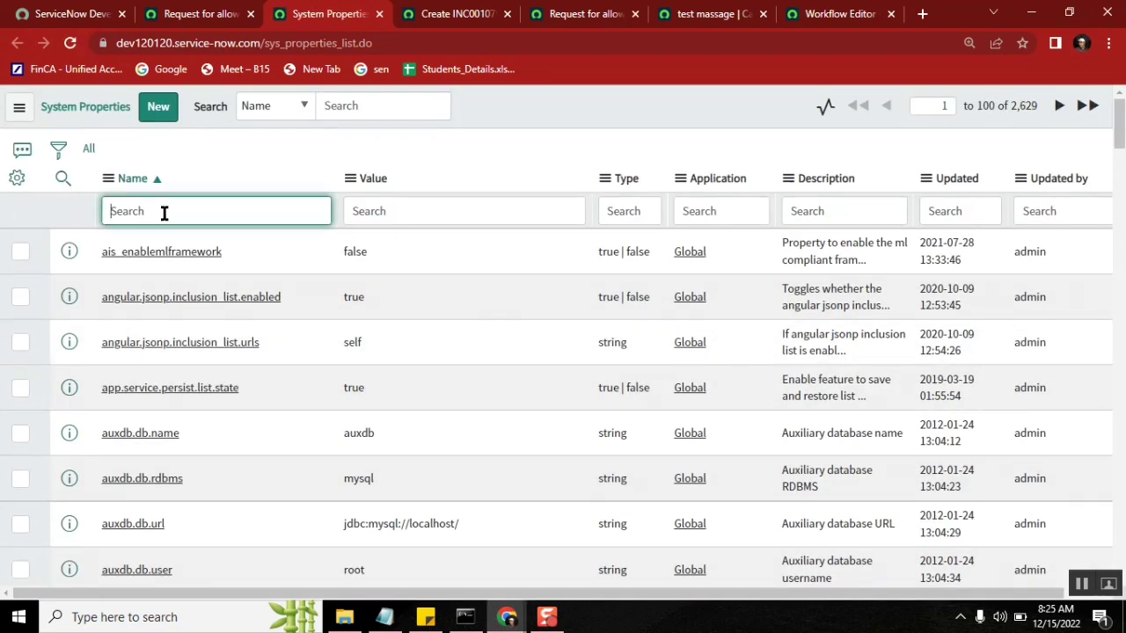
pyautogui.write('.info.text')
pyautogui.press('Home')
pyautogui.write('*')
pyautogui.press('Return')
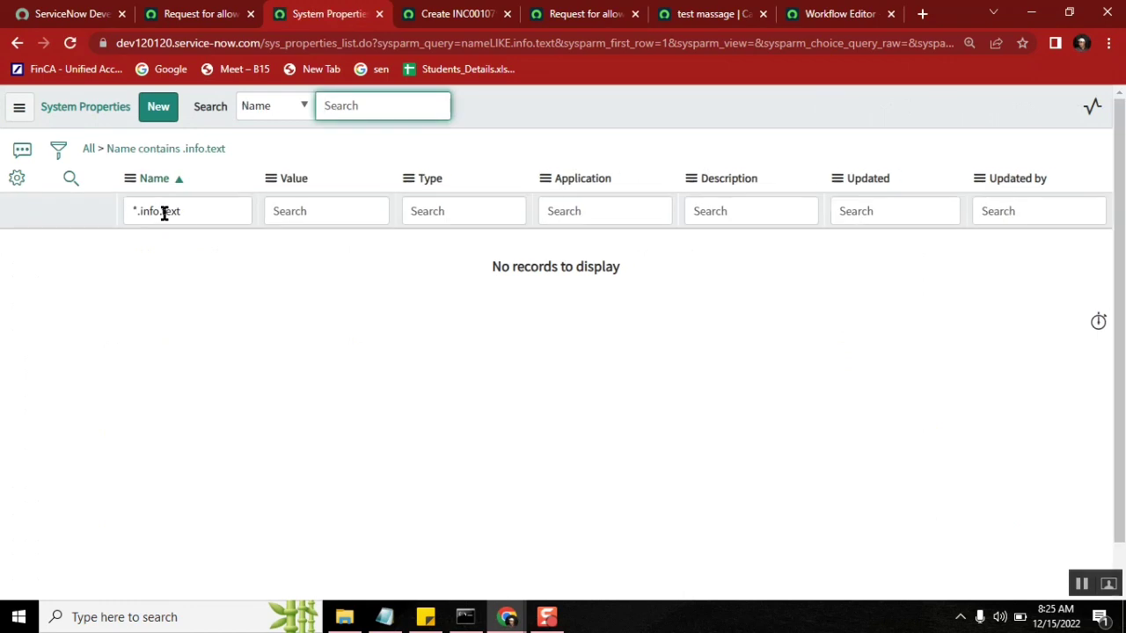
pyautogui.click(216, 209)
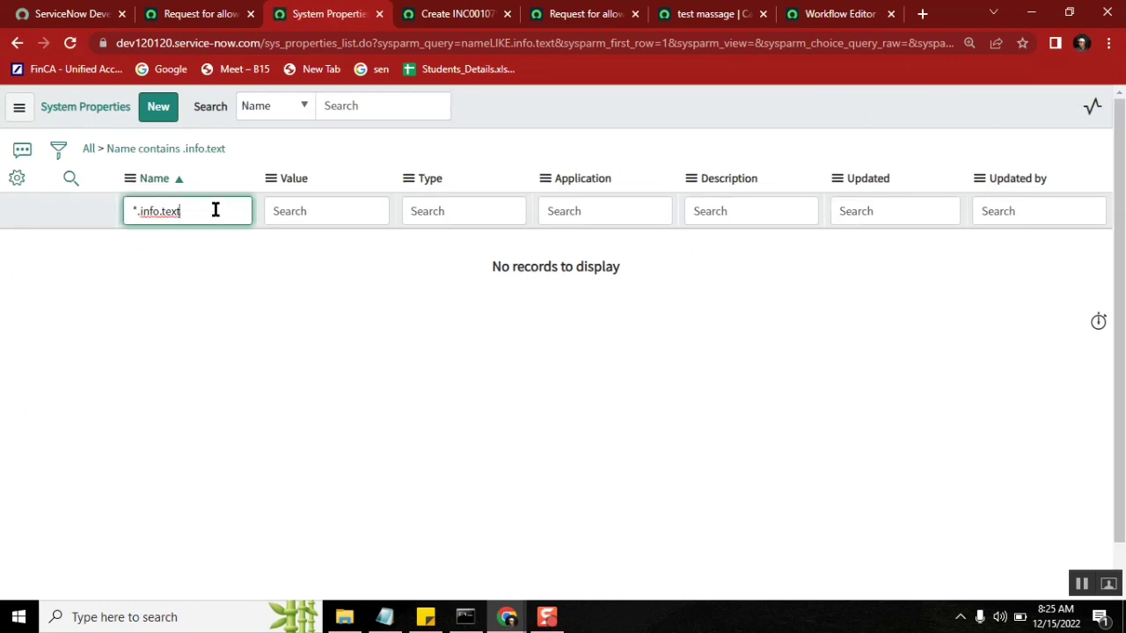
pyautogui.press('BackSpace')
pyautogui.press('BackSpace')
pyautogui.press('BackSpace')
pyautogui.press('BackSpace')
pyautogui.press('BackSpace')
pyautogui.press('BackSpace')
pyautogui.press('BackSpace')
pyautogui.press('BackSpace')
# Review the font size value in the client script, and revisit the incident error message and the catalog item's info message.
pyautogui.click(665, 16)
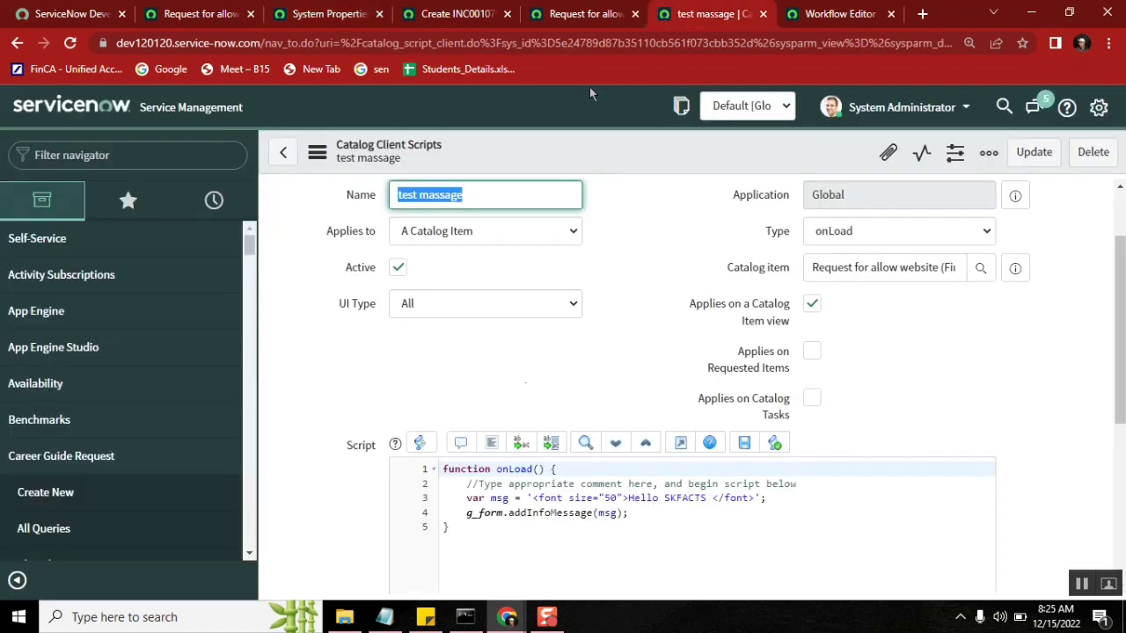
pyautogui.click(613, 497)
pyautogui.doubleClick(612, 497)
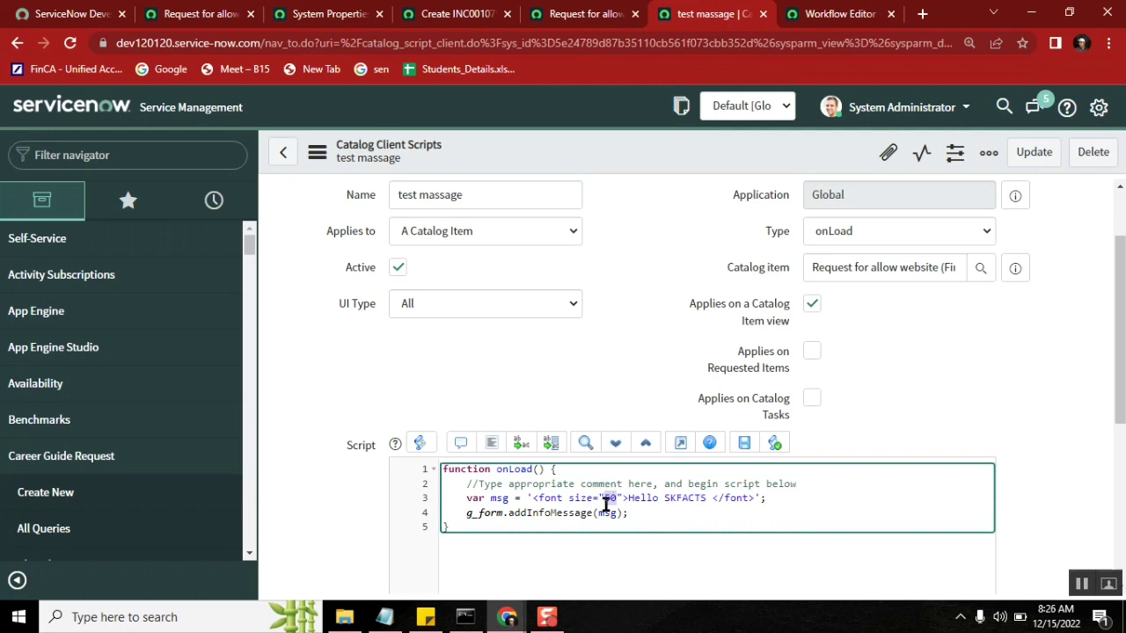
pyautogui.click(468, 12)
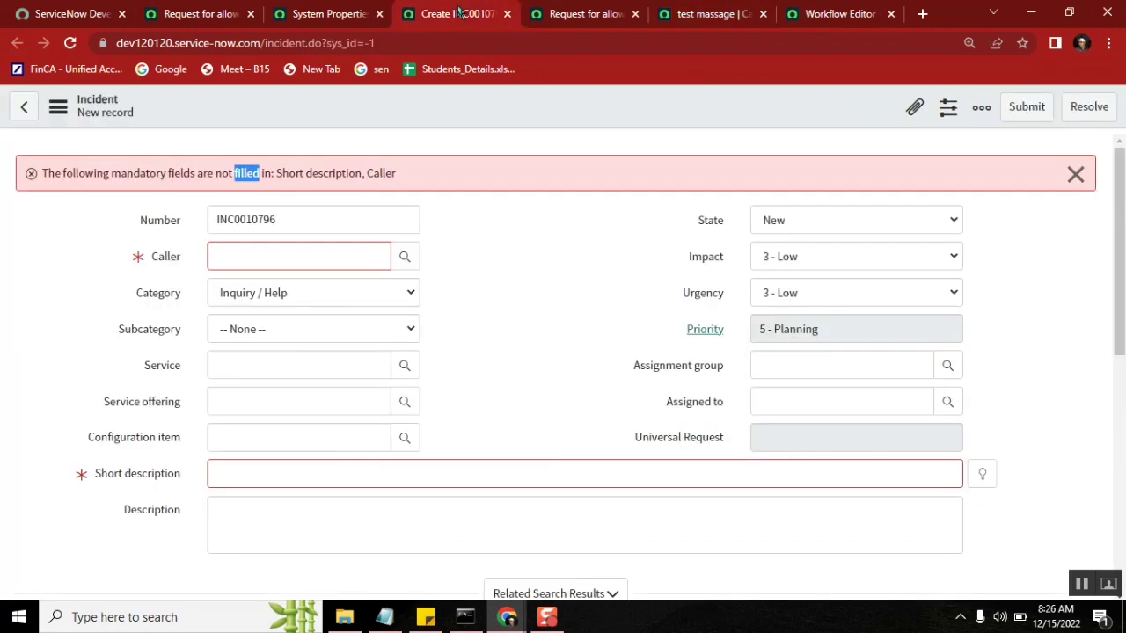
pyautogui.click(573, 13)
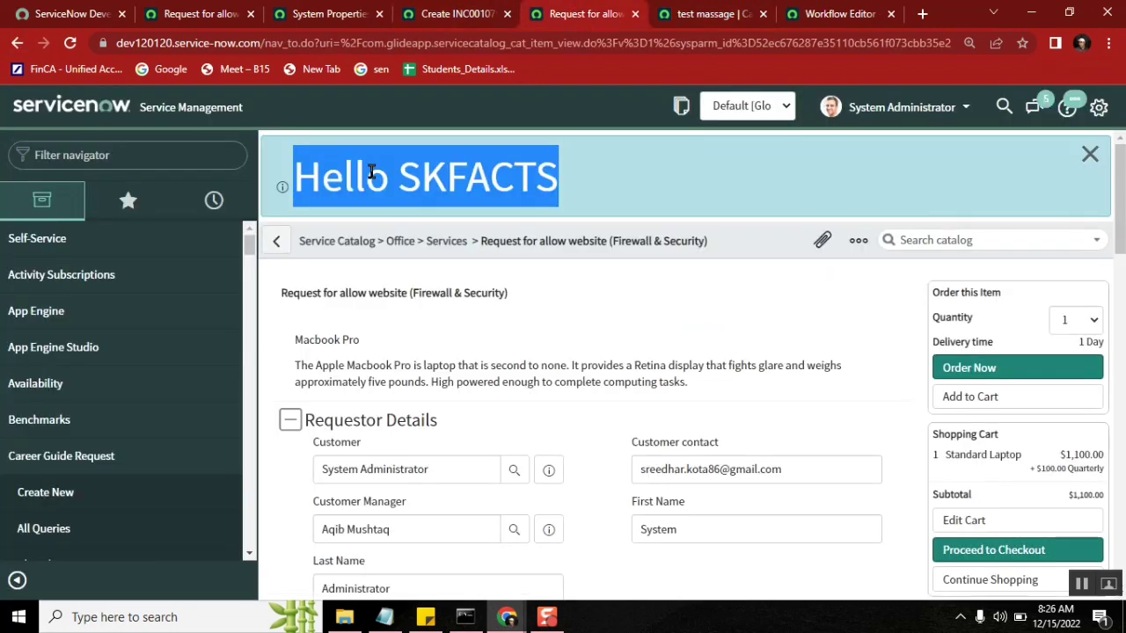
# Return to the System Properties list and search it by name for *text.font.
pyautogui.click(317, 13)
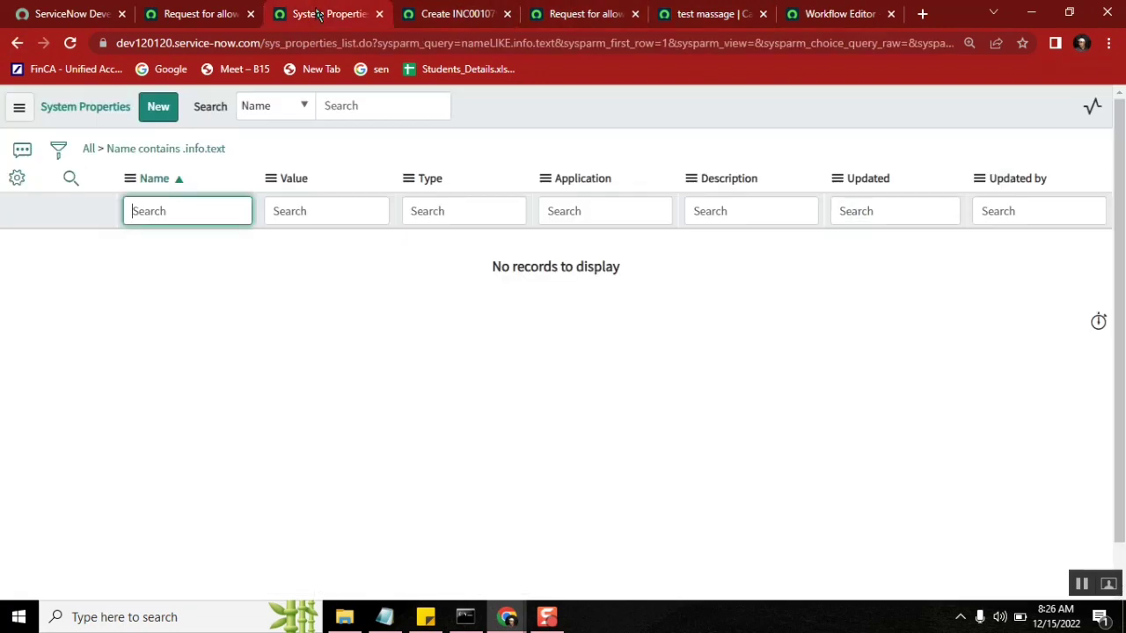
pyautogui.click(204, 211)
pyautogui.write('*text')
pyautogui.write('.for')
pyautogui.write('nt.')
pyautogui.press('BackSpace')
pyautogui.press('Return')
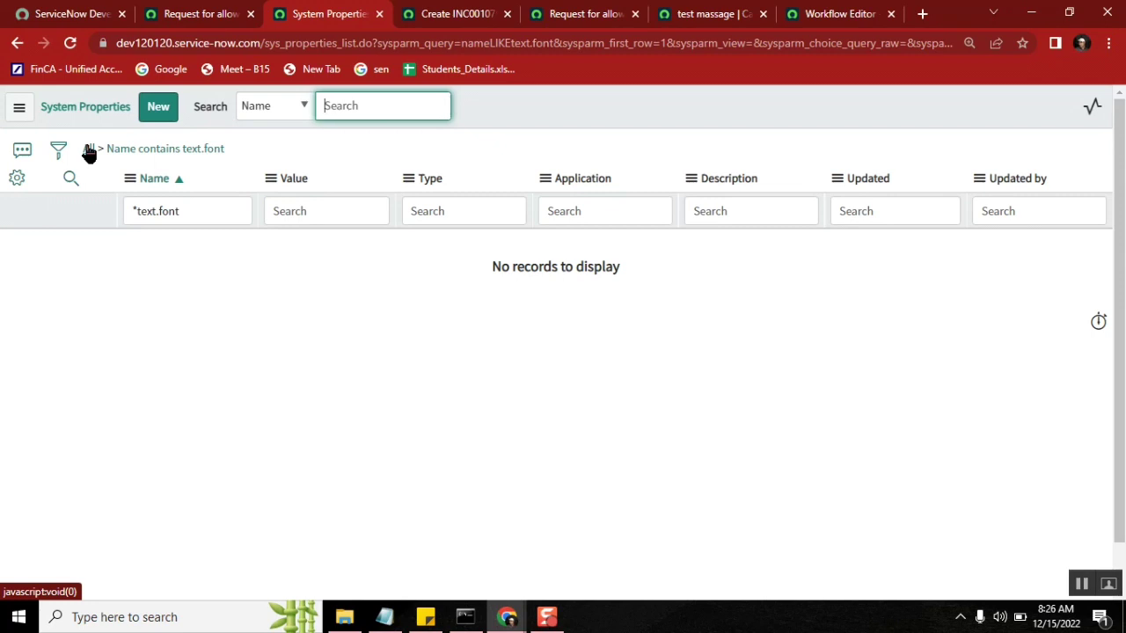
# Replace the name search in the System Properties list with *css and run it.
pyautogui.click(190, 215)
pyautogui.press('BackSpace')
pyautogui.press('BackSpace')
pyautogui.press('BackSpace')
pyautogui.press('BackSpace')
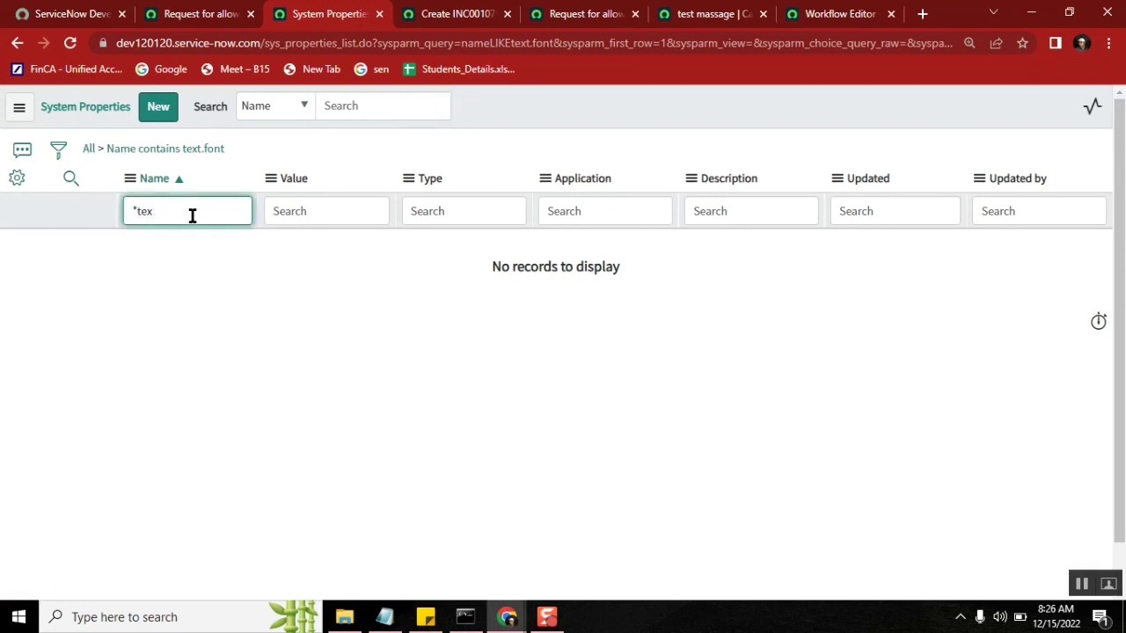
pyautogui.press('BackSpace')
pyautogui.press('BackSpace')
pyautogui.write('css')
pyautogui.press('Return')
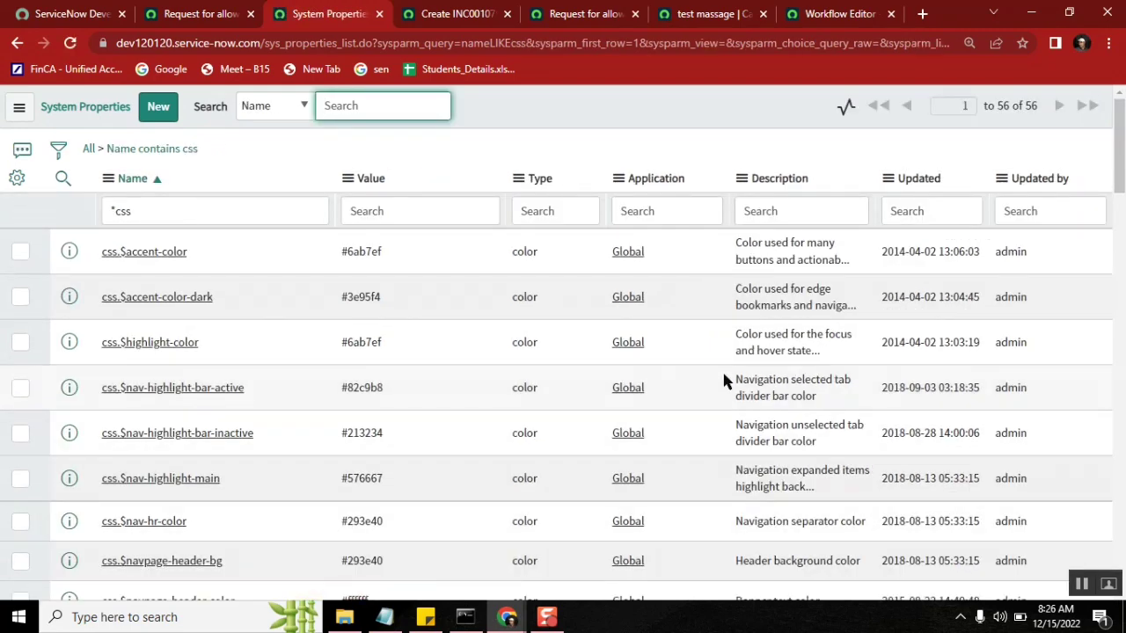
# Find the word "size" on the page of css properties and go through its matches.
pyautogui.moveTo(1121, 141); pyautogui.dragTo(1122, 351)
pyautogui.hotkey('ctrl', 'f')
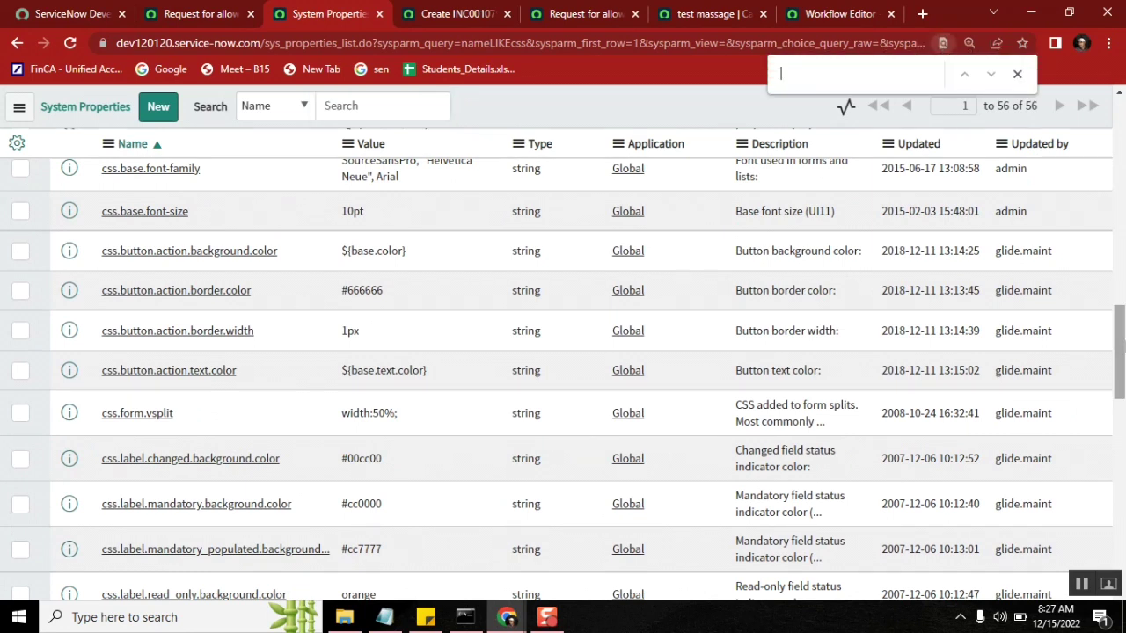
pyautogui.write('size')
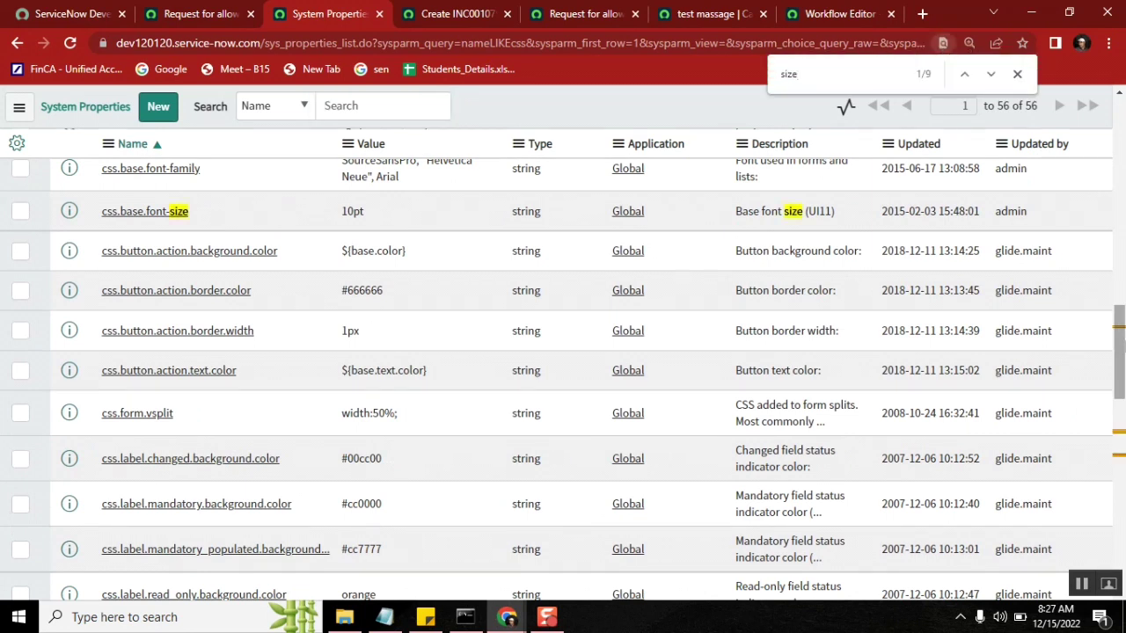
pyautogui.press('Return')
pyautogui.press('Return')
pyautogui.press('Return')
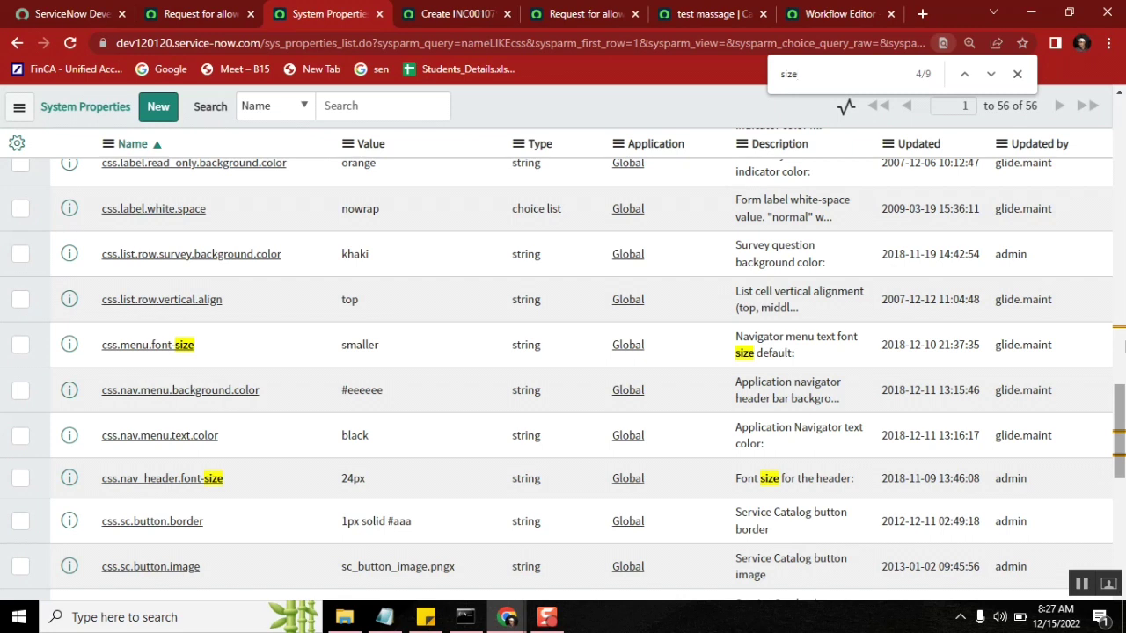
pyautogui.press('Return')
pyautogui.press('Return')
pyautogui.press('Return')
pyautogui.press('Return')
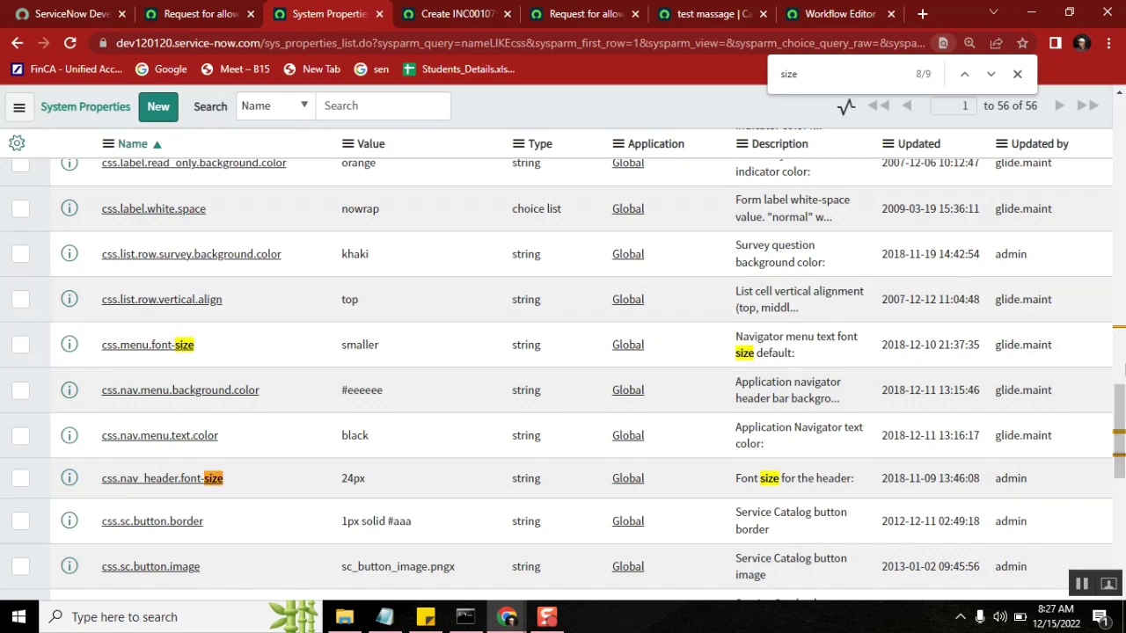
pyautogui.moveTo(1117, 360); pyautogui.dragTo(1118, 106)
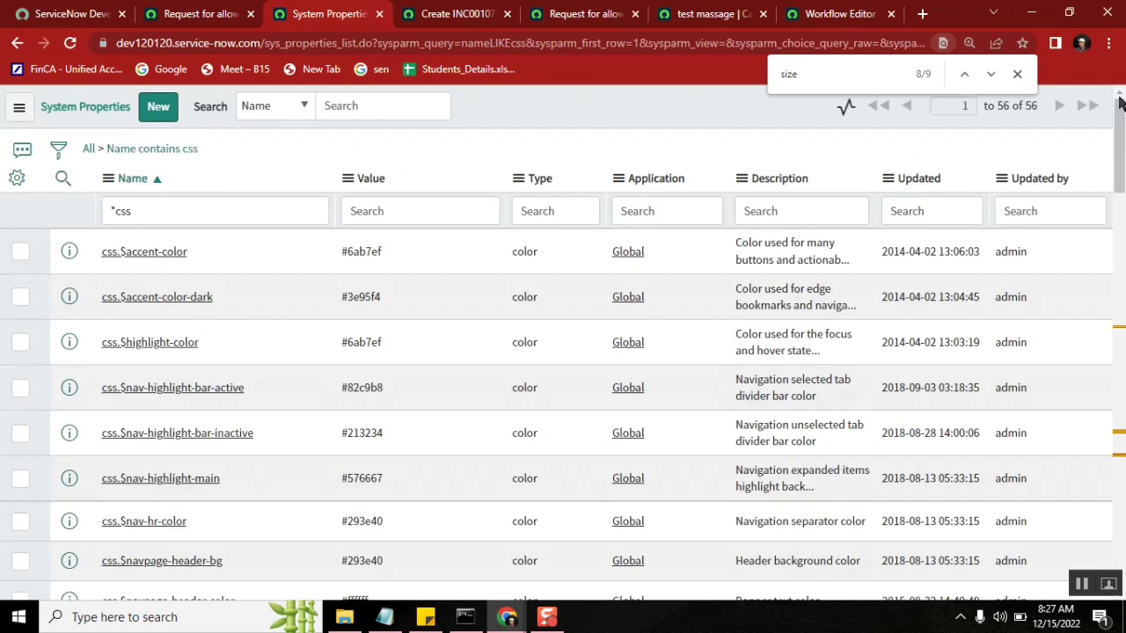
# Extend the System Properties name search to *css.outputmsg. and run it.
pyautogui.click(239, 206)
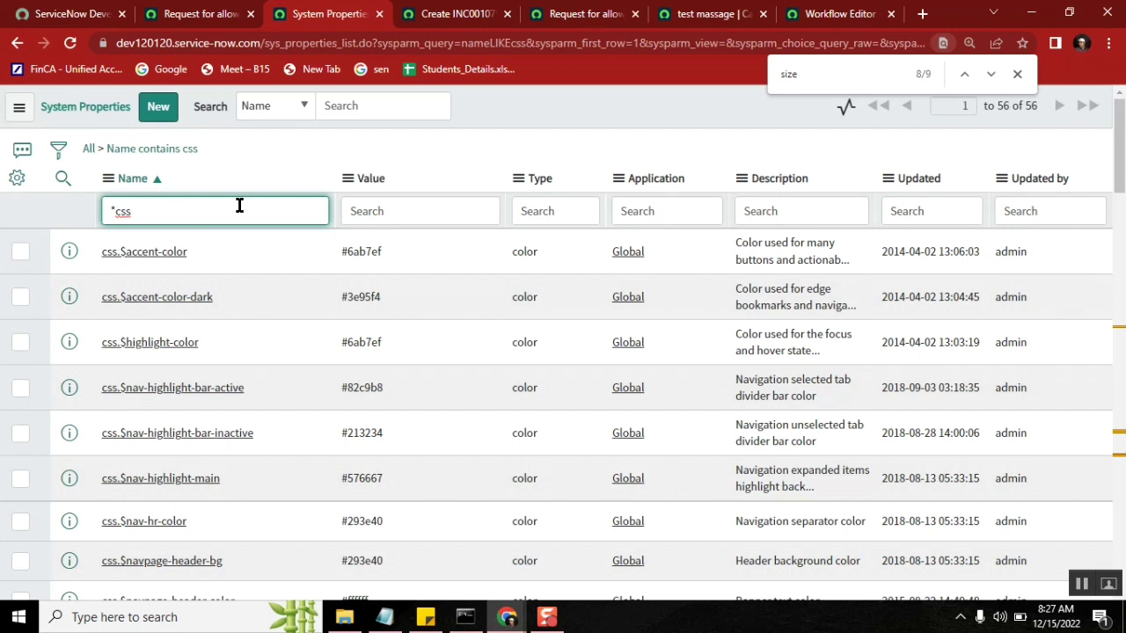
pyautogui.write('.outputmsg.')
pyautogui.press('Return')
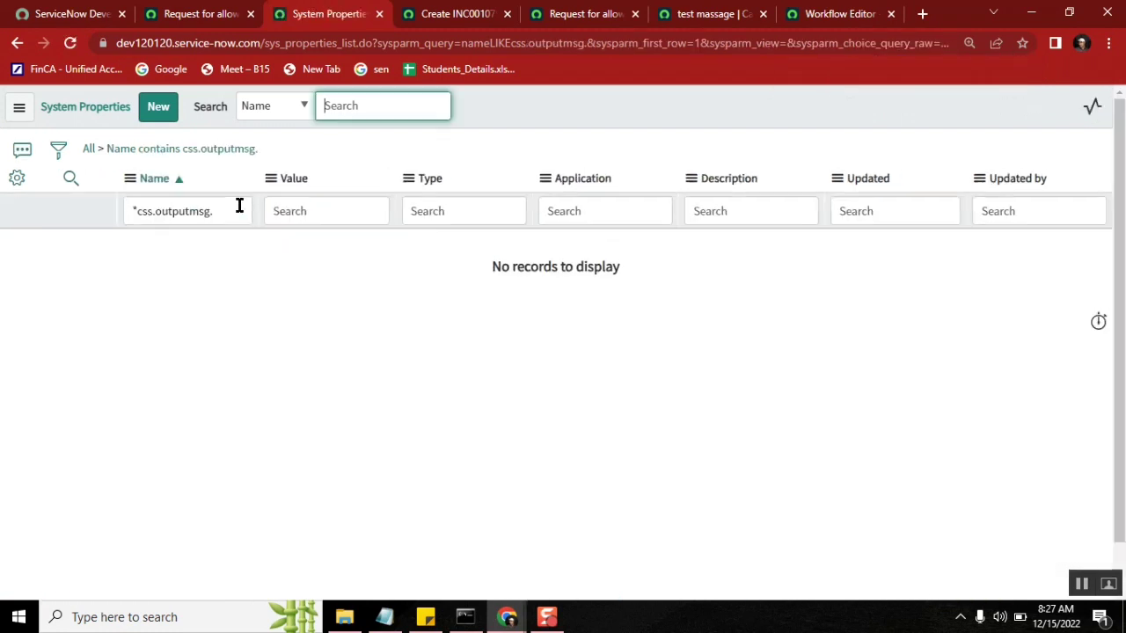
# Shorten the property name search to *css.out and run it, and widen it back to *css.
pyautogui.click(239, 208)
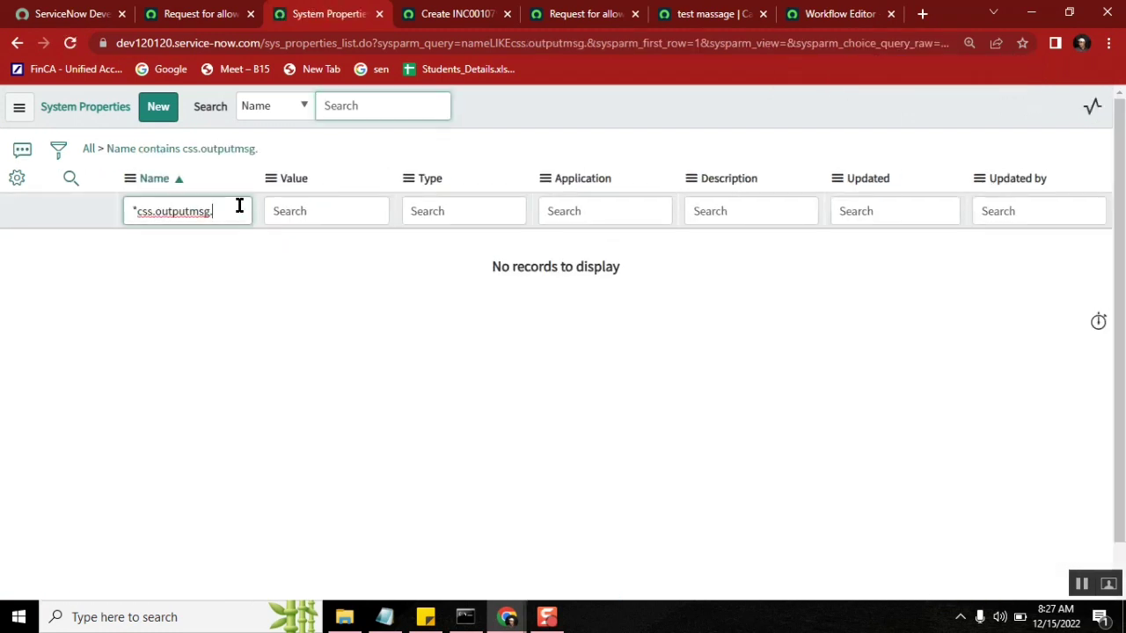
pyautogui.doubleClick(183, 211)
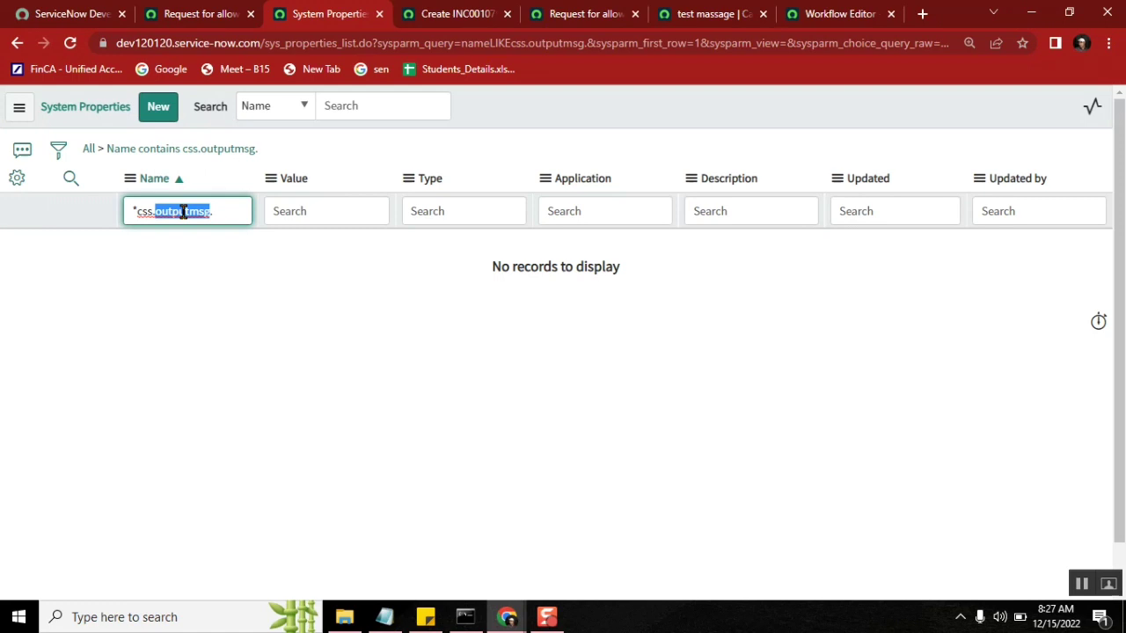
pyautogui.click(244, 211)
pyautogui.press('BackSpace')
pyautogui.press('BackSpace')
pyautogui.press('BackSpace')
pyautogui.press('BackSpace')
pyautogui.press('BackSpace')
pyautogui.press('BackSpace')
pyautogui.press('BackSpace')
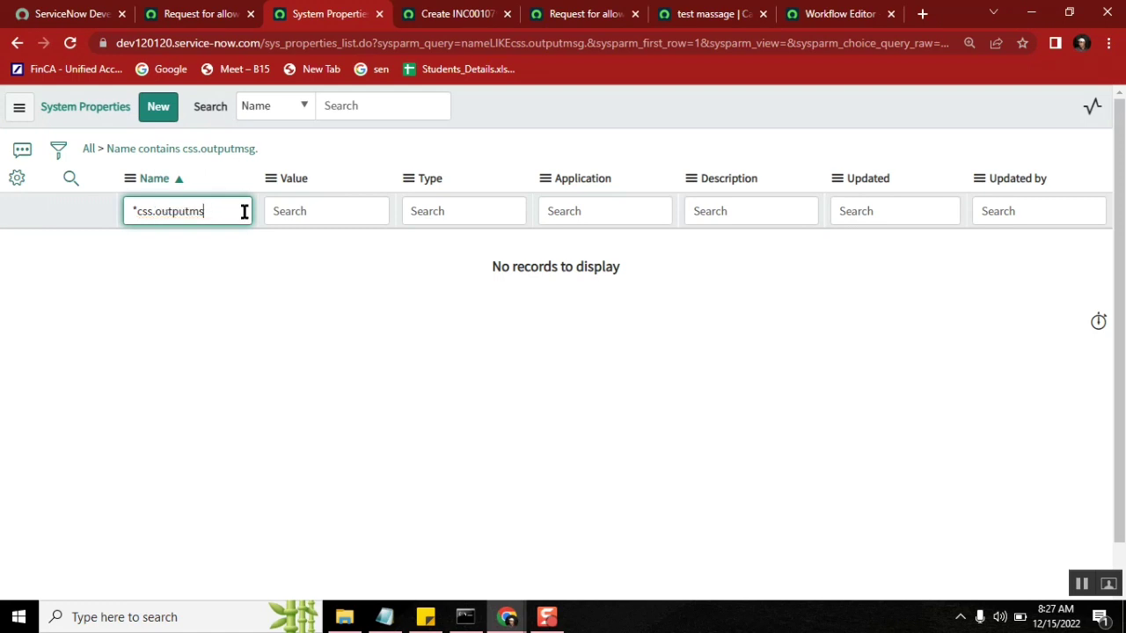
pyautogui.press('Return')
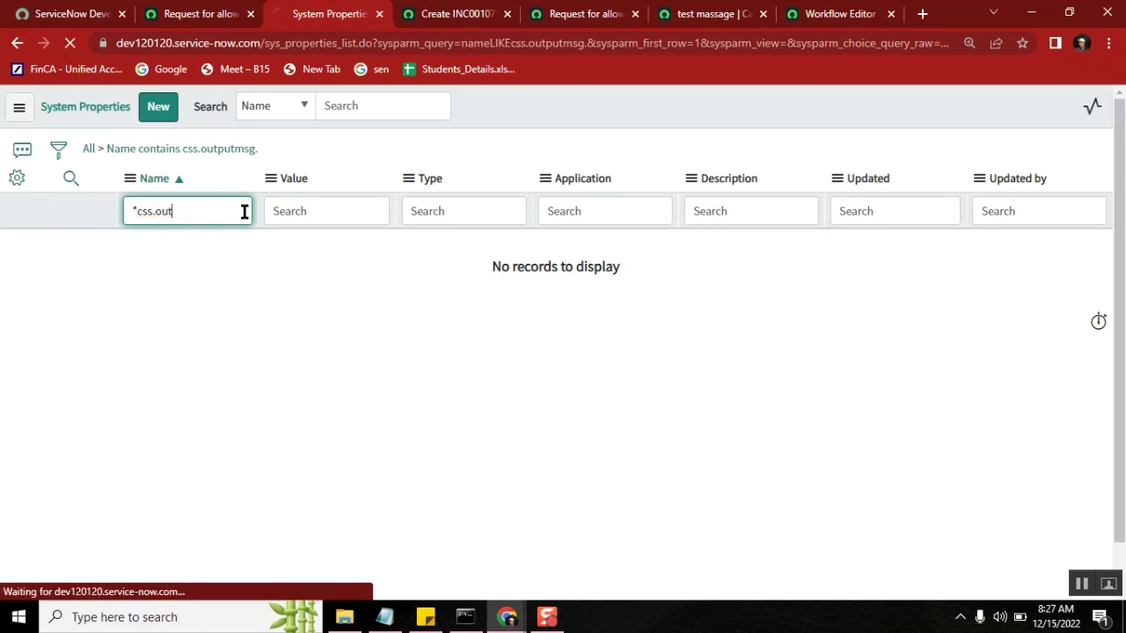
pyautogui.press('BackSpace')
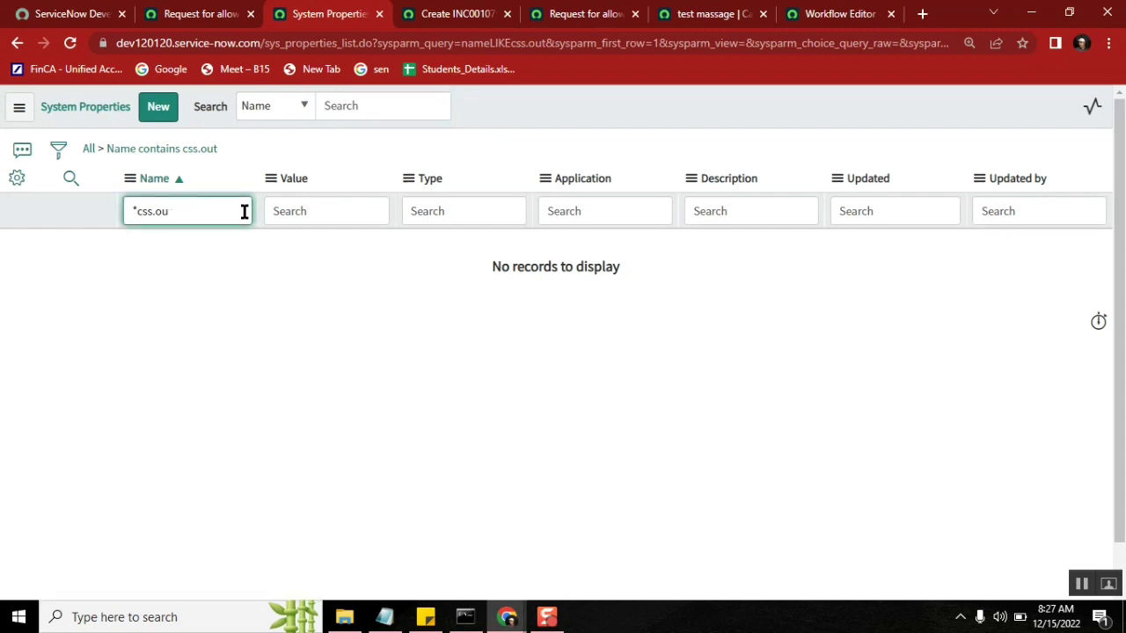
pyautogui.press('Return')
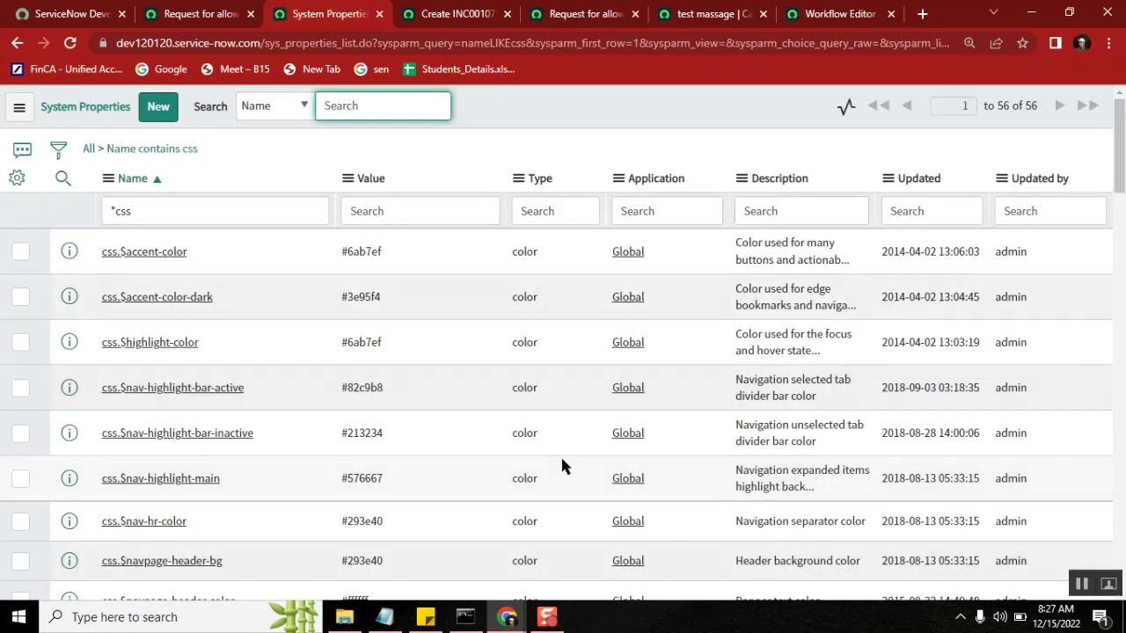
# Switch to the Google Meet window and copy the property name css.outputmsg.error.text.font-size from the chat.
pyautogui.click(507, 618)
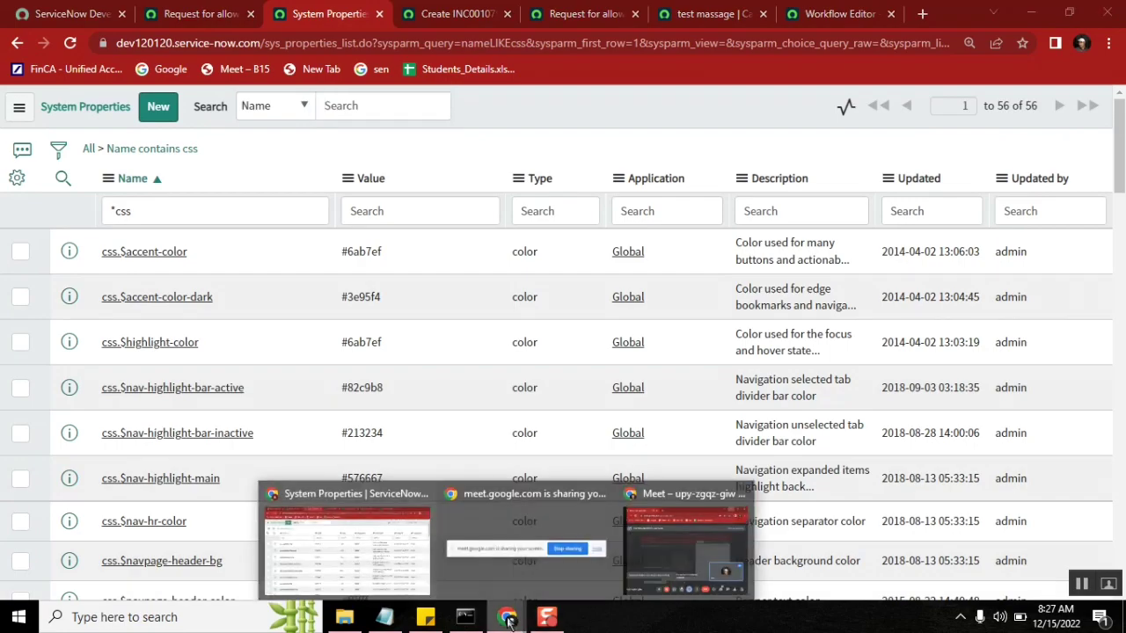
pyautogui.click(668, 541)
pyautogui.click(804, 482)
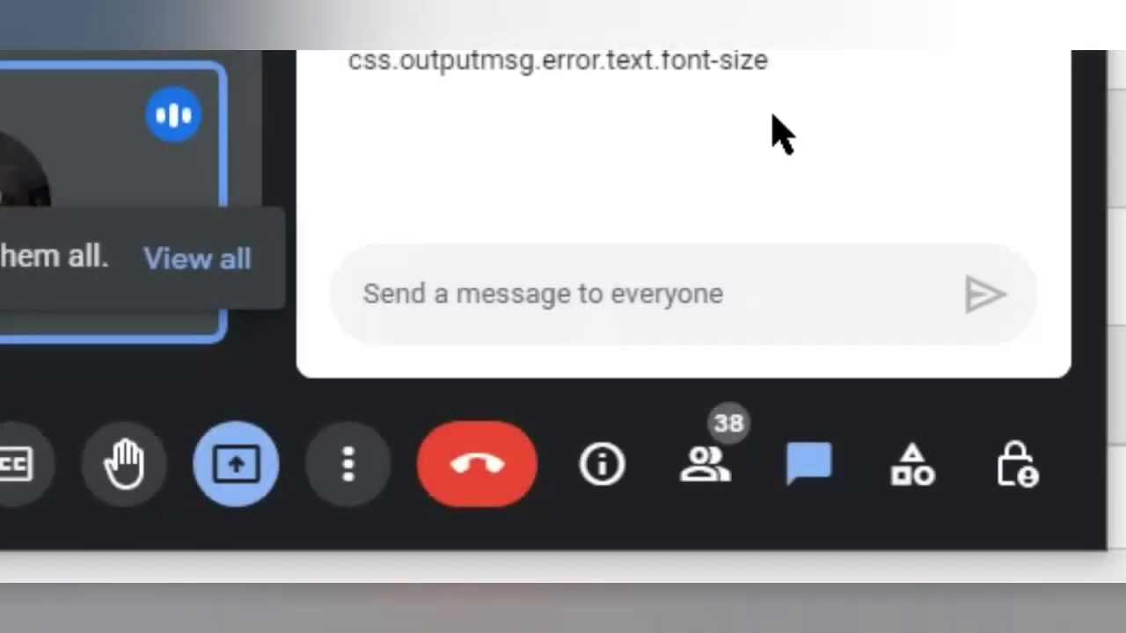
pyautogui.moveTo(779, 59); pyautogui.dragTo(349, 63)
pyautogui.hotkey('ctrl', 'c')
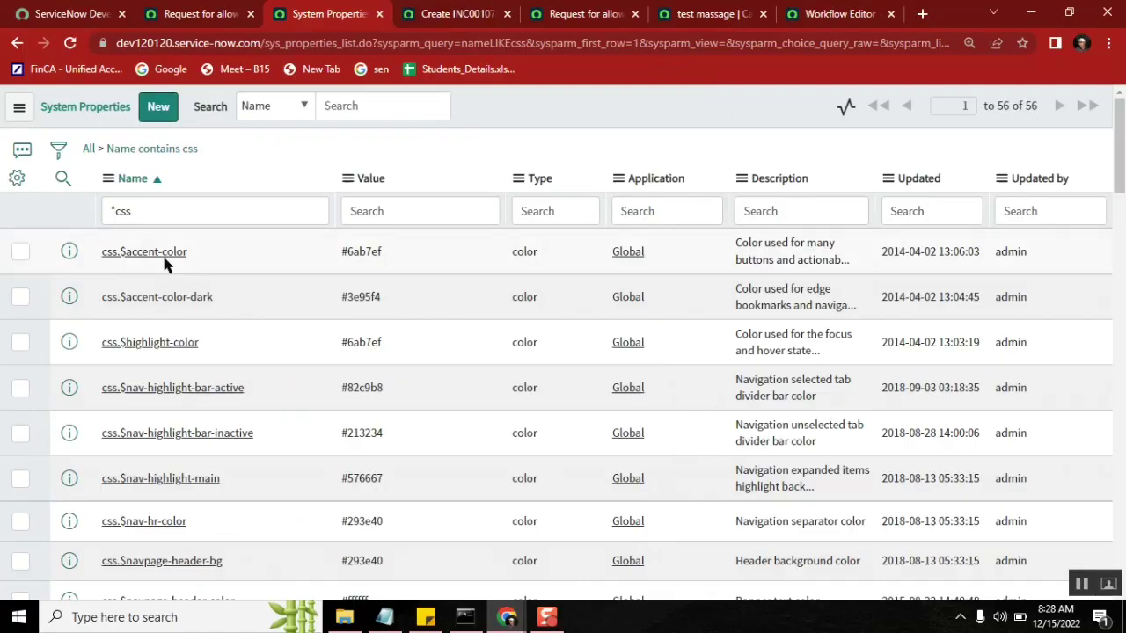
# Clear the css name filter so the System Properties list is no longer restricted by name.
pyautogui.click(169, 209)
pyautogui.press('BackSpace')
pyautogui.press('BackSpace')
pyautogui.press('BackSpace')
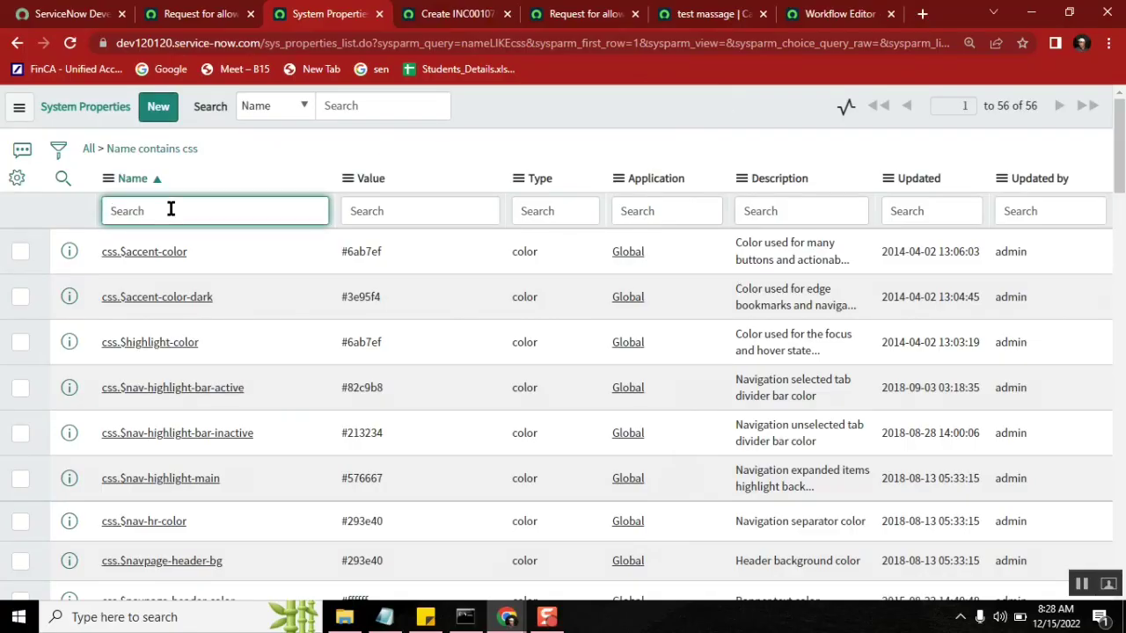
pyautogui.hotkey('ctrl', 'v')
pyautogui.press('Return')
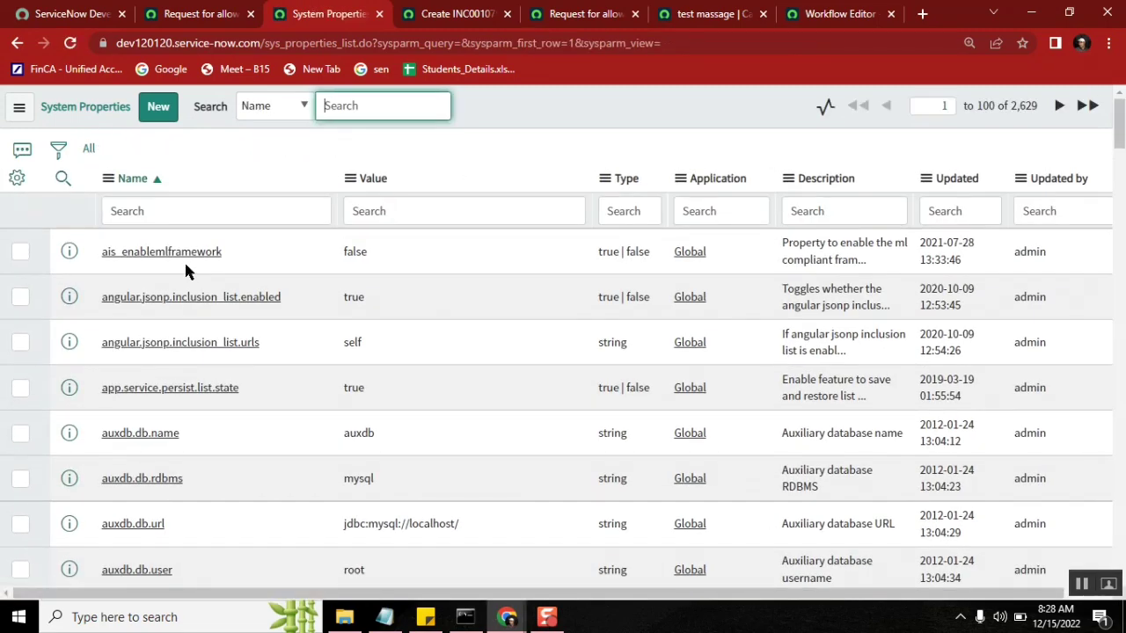
# Start a new system property and name it css.outputmsg.error.text.font-size.
pyautogui.click(159, 106)
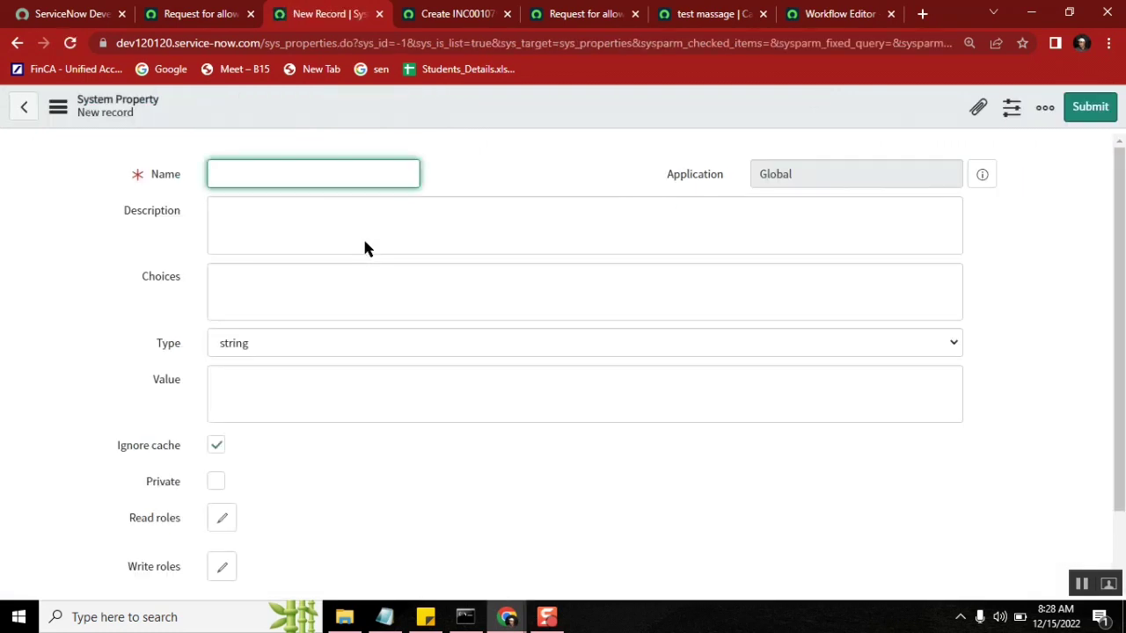
pyautogui.hotkey('ctrl', 'v')
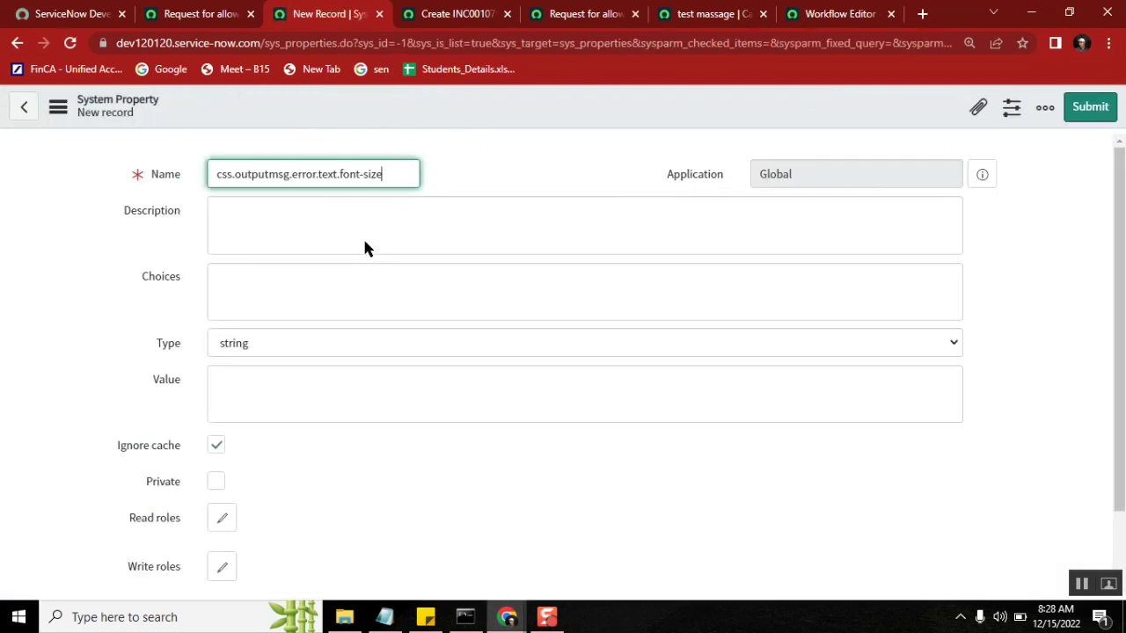
pyautogui.click(314, 215)
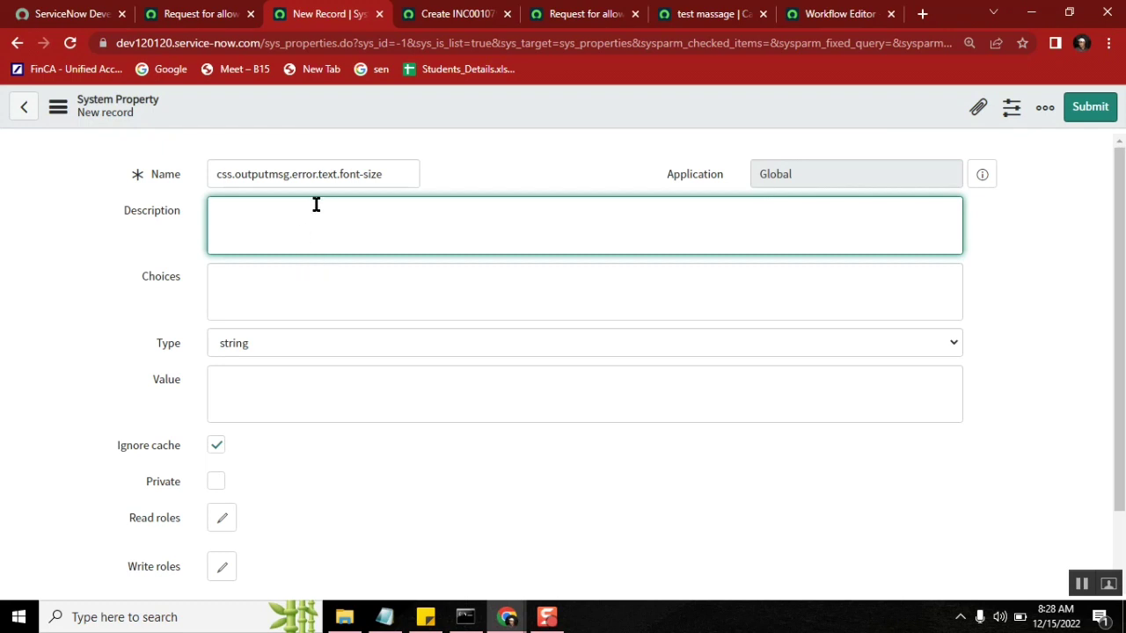
pyautogui.doubleClick(304, 174)
pyautogui.write('info')
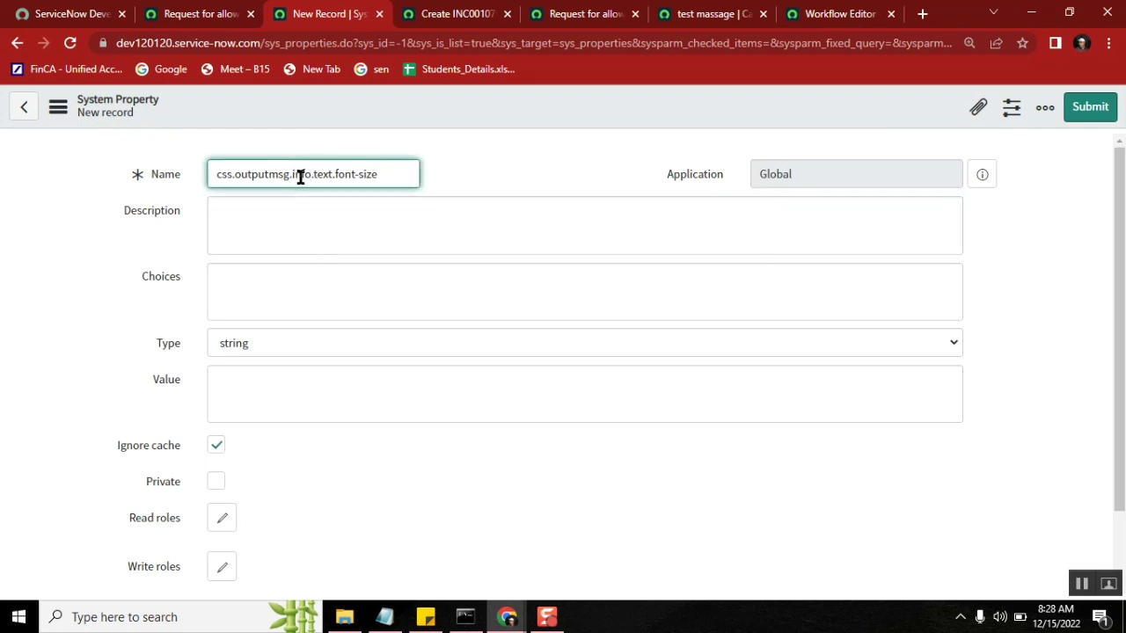
pyautogui.press('BackSpace')
pyautogui.press('BackSpace')
pyautogui.press('BackSpace')
pyautogui.press('BackSpace')
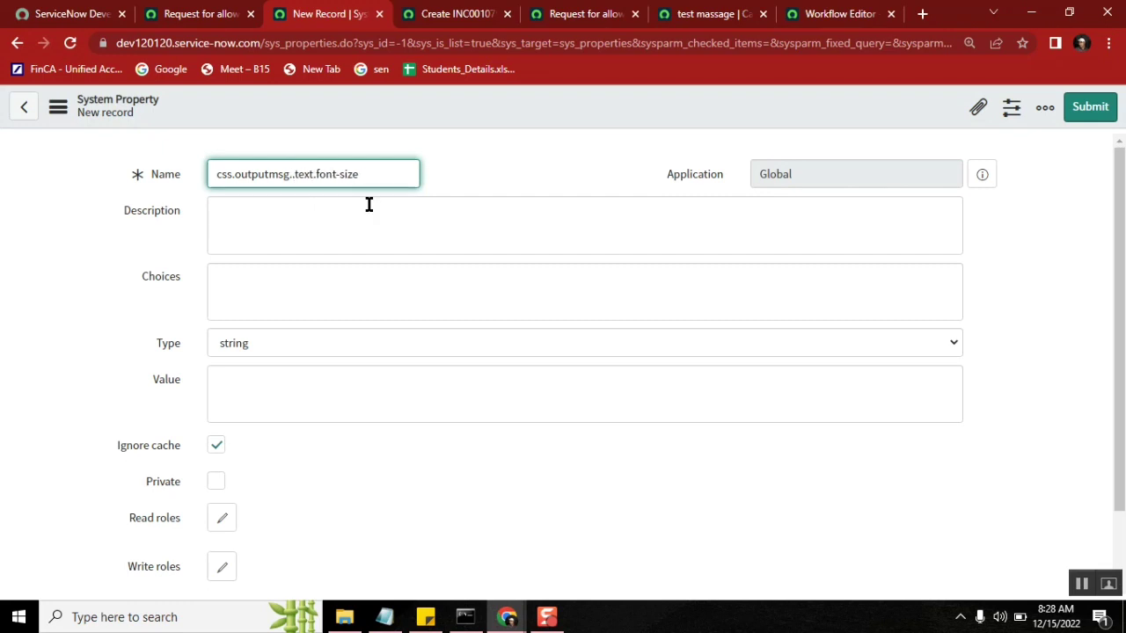
pyautogui.write('error')
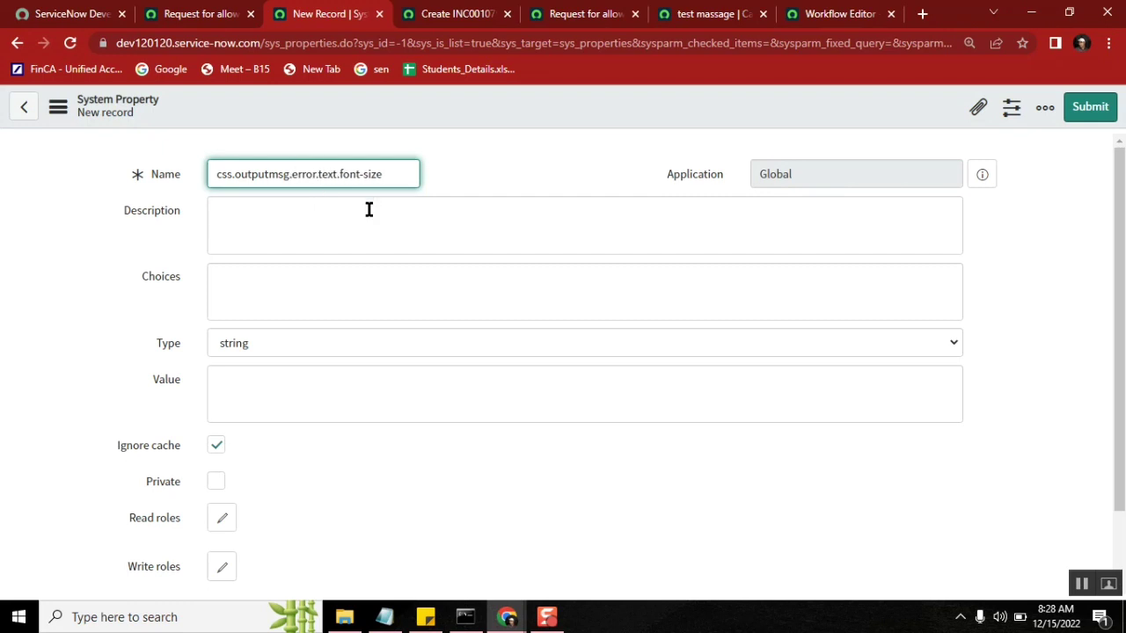
# Set the new system property's value to 30pt and save the record, staying on its form.
pyautogui.click(325, 284)
pyautogui.click(264, 403)
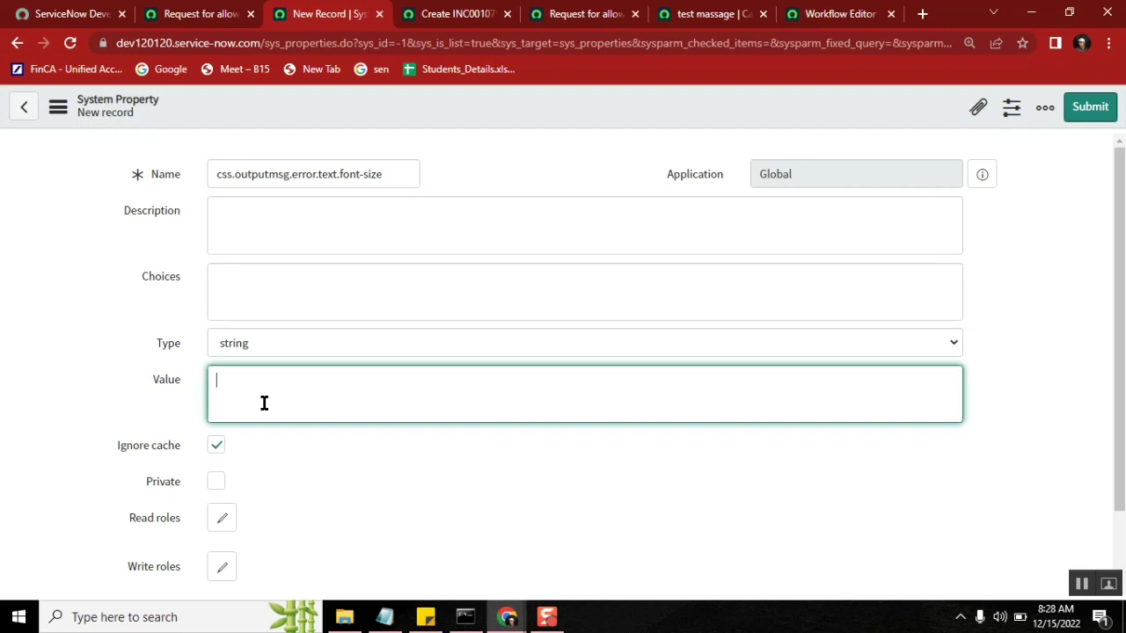
pyautogui.write('30pt')
pyautogui.click(305, 495)
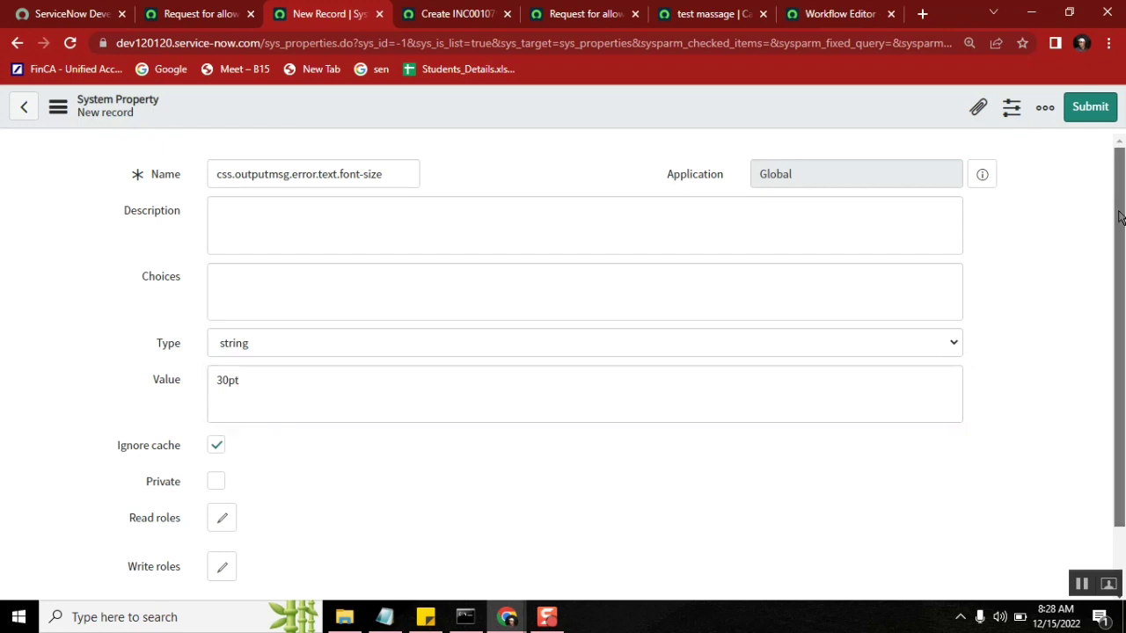
pyautogui.scroll(-1, 1119, 387)
pyautogui.scroll(1, 1114, 132)
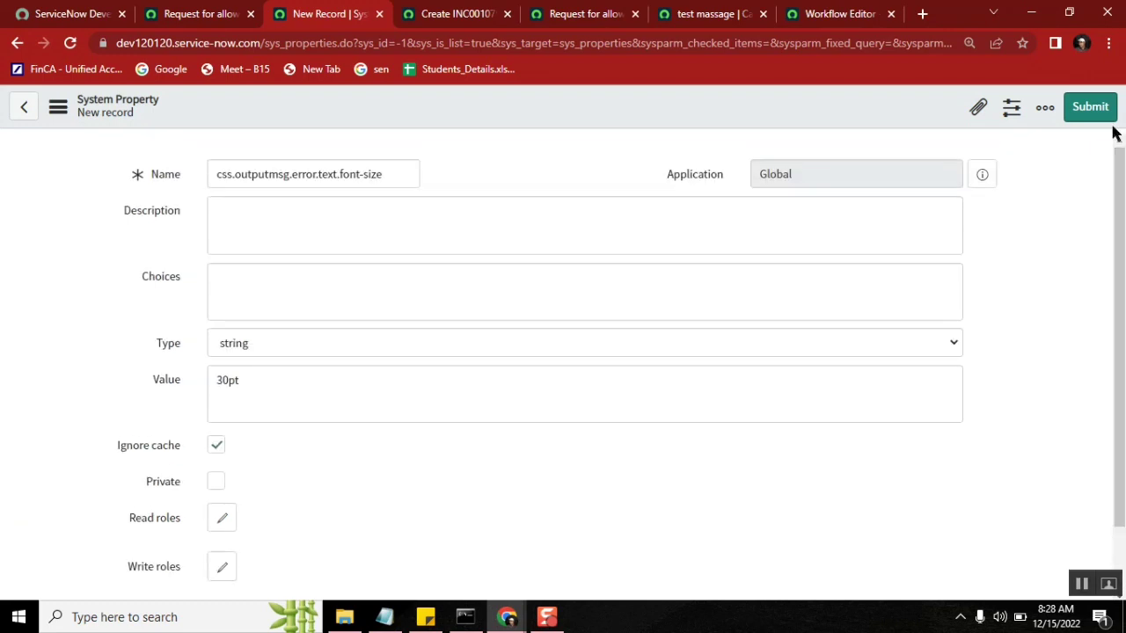
pyautogui.rightClick(701, 96)
pyautogui.click(751, 111)
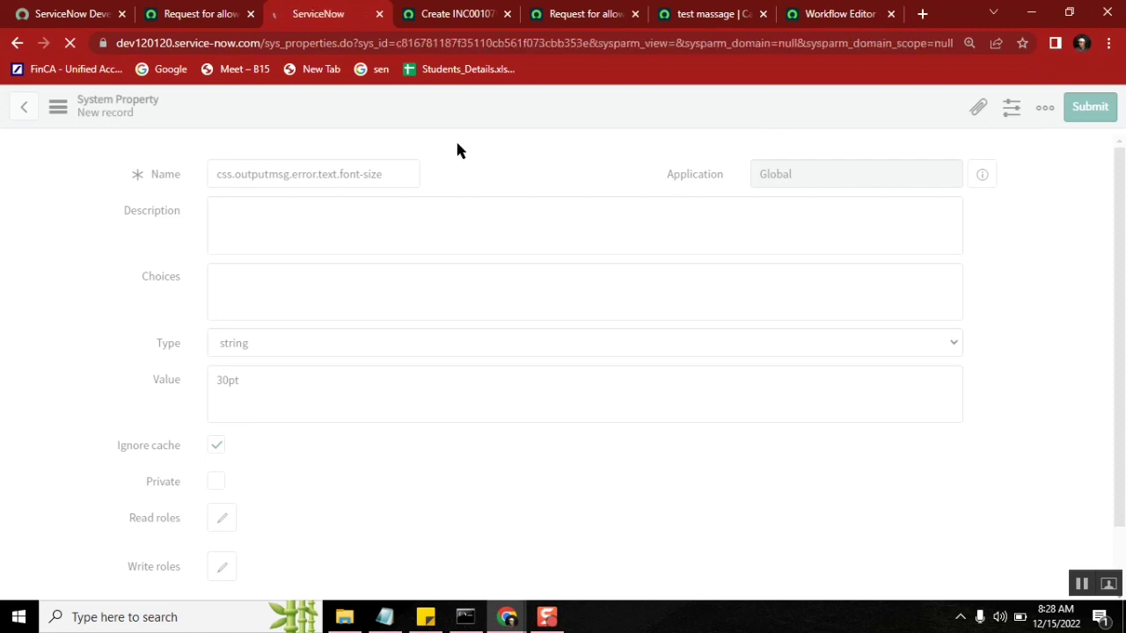
# Go to the new incident form and reload it.
pyautogui.click(437, 14)
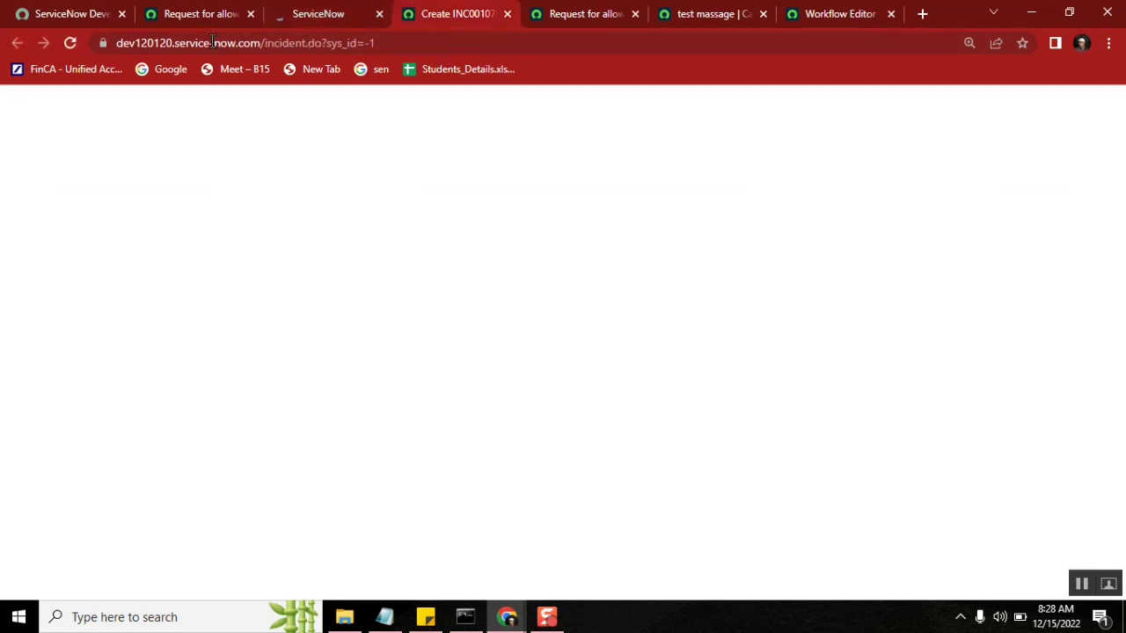
pyautogui.click(69, 46)
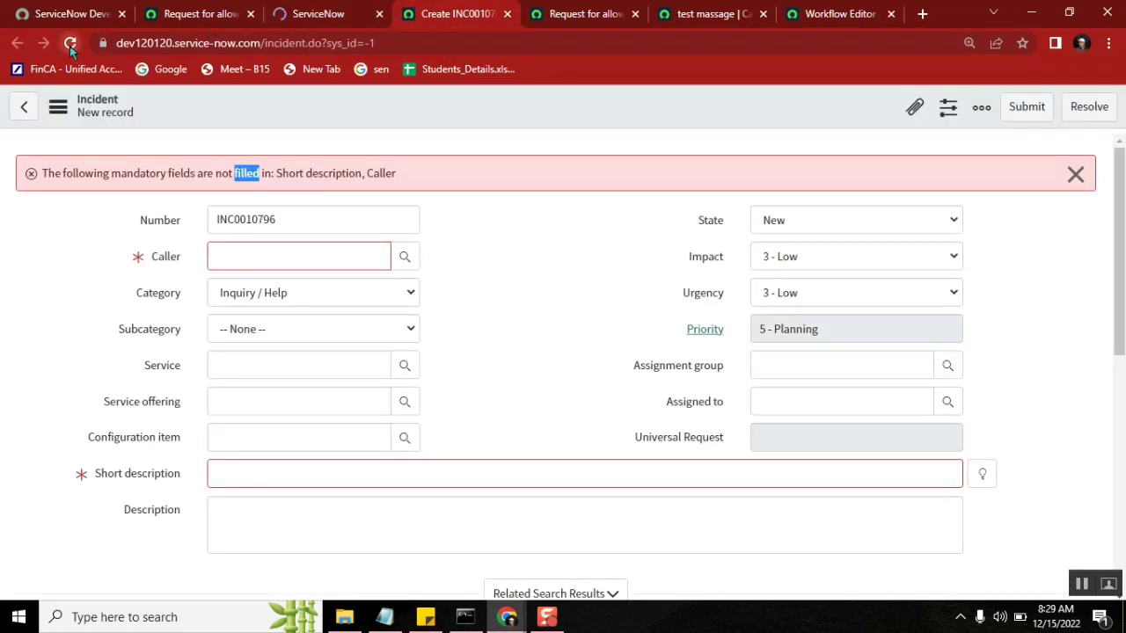
pyautogui.click(69, 46)
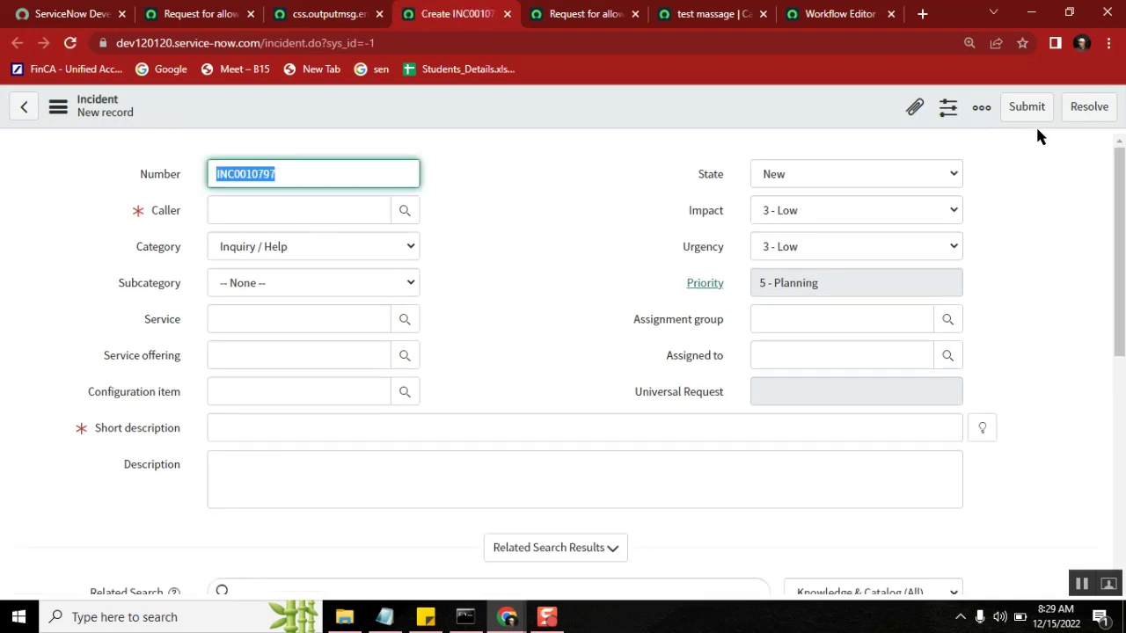
# Submit the blank incident form to trigger the mandatory-field error and inspect its text size.
pyautogui.click(1027, 110)
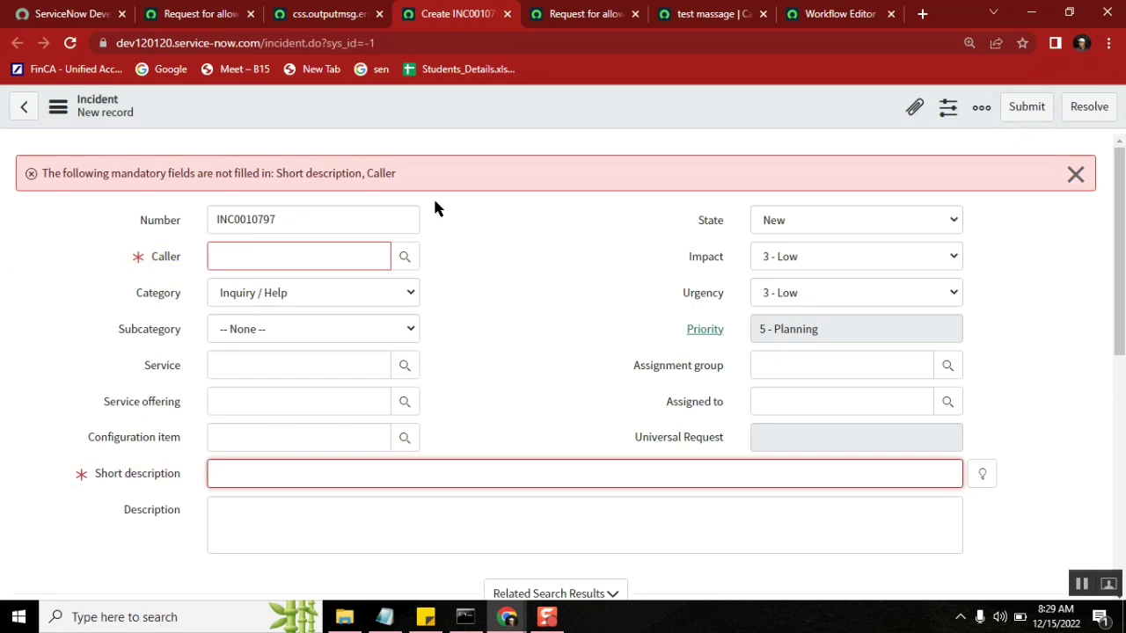
pyautogui.moveTo(404, 173); pyautogui.dragTo(67, 171)
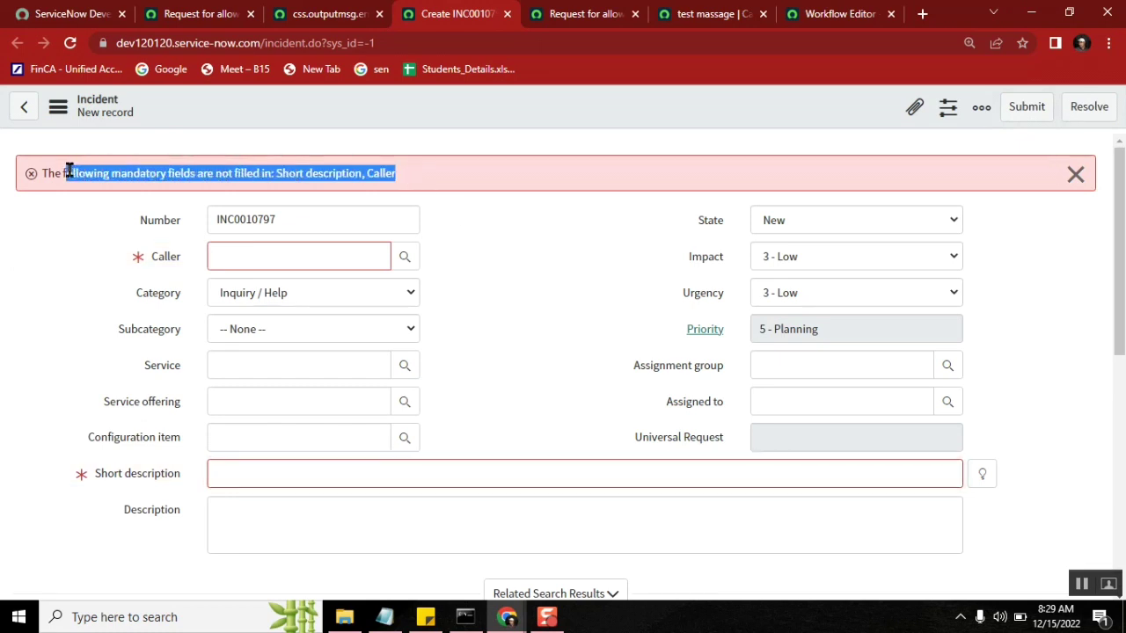
pyautogui.click(712, 13)
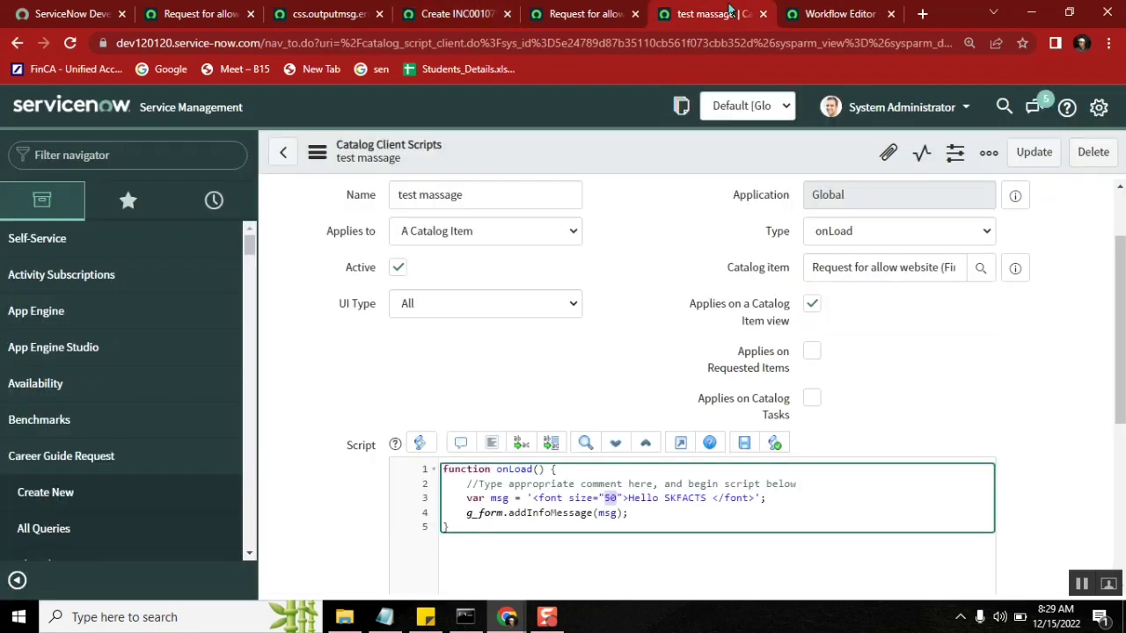
# Set the css.outputmsg.error.text.font-size property's value to 50pt and save the record, staying on its form.
pyautogui.click(343, 14)
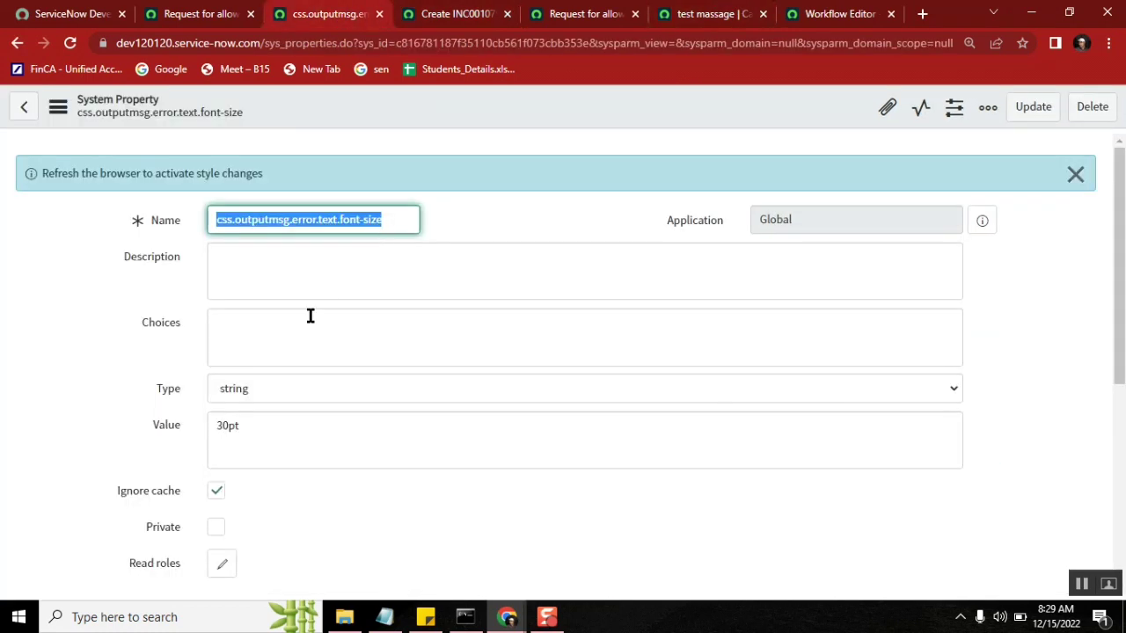
pyautogui.click(230, 425)
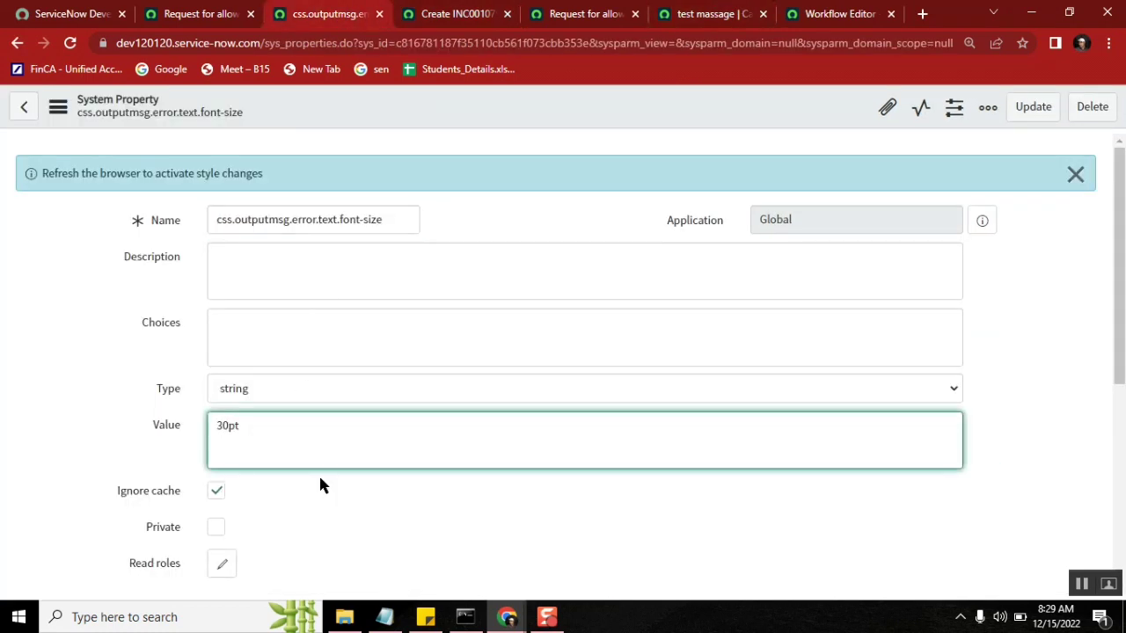
pyautogui.press('BackSpace')
pyautogui.press('BackSpace')
pyautogui.write('50')
pyautogui.rightClick(493, 94)
pyautogui.click(402, 221)
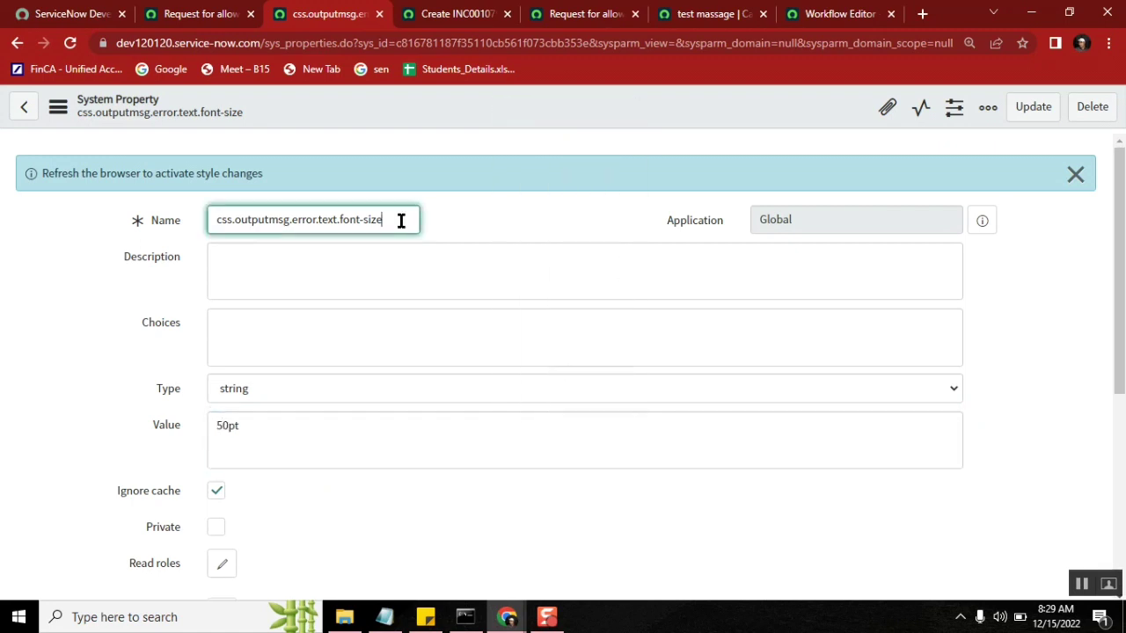
pyautogui.click(241, 331)
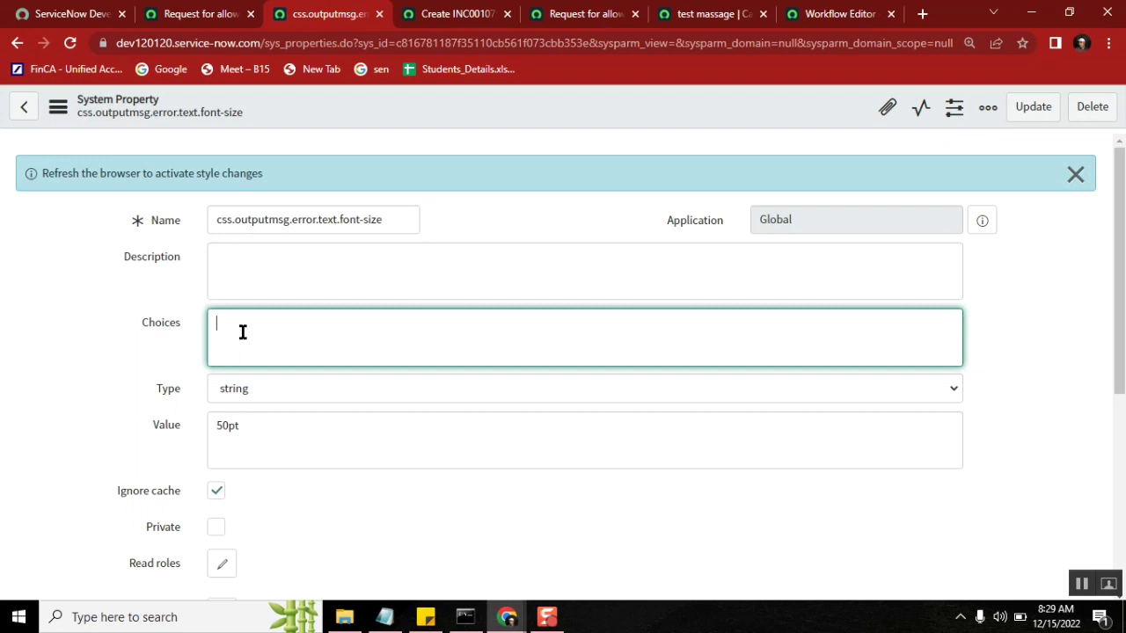
pyautogui.rightClick(451, 106)
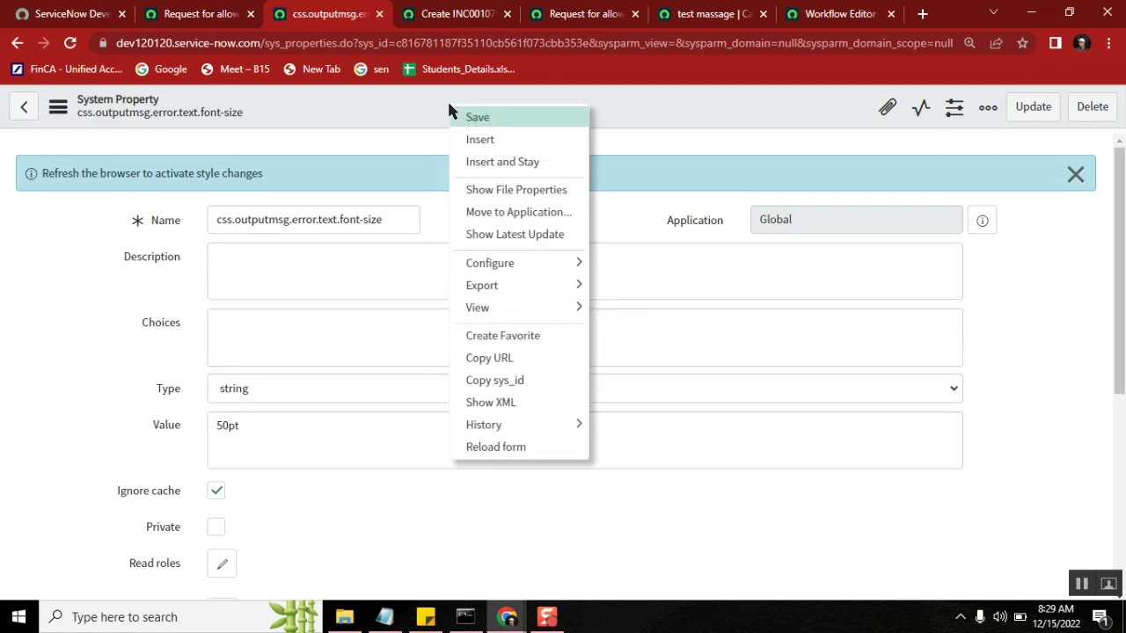
pyautogui.click(504, 121)
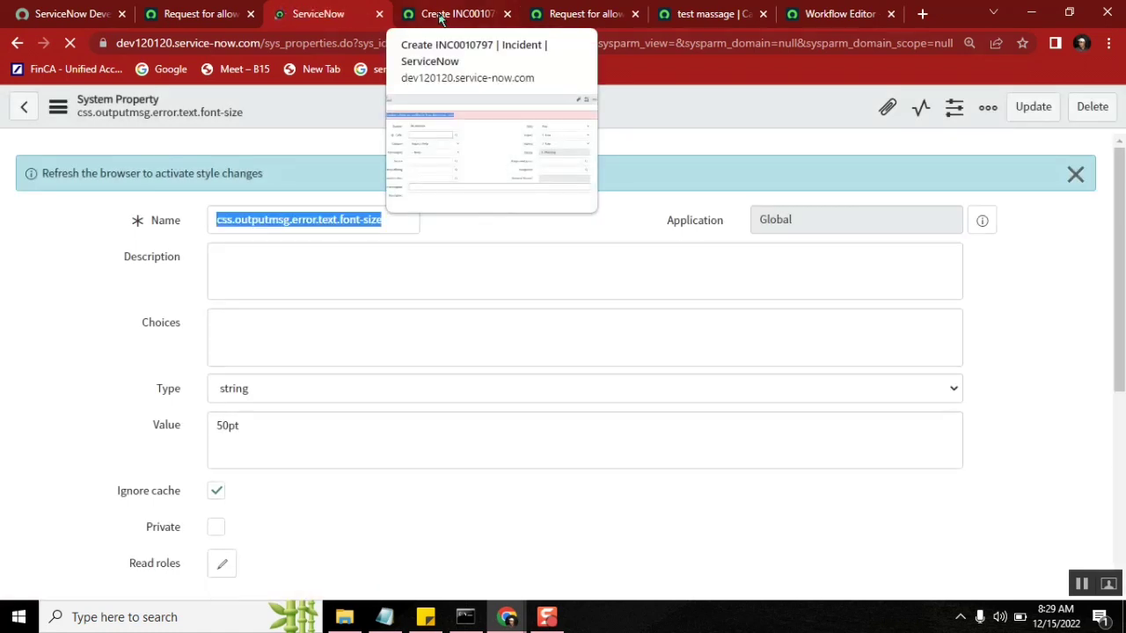
# Reload the new incident form and submit it blank to check the error text at 50pt.
pyautogui.click(430, 18)
pyautogui.click(71, 42)
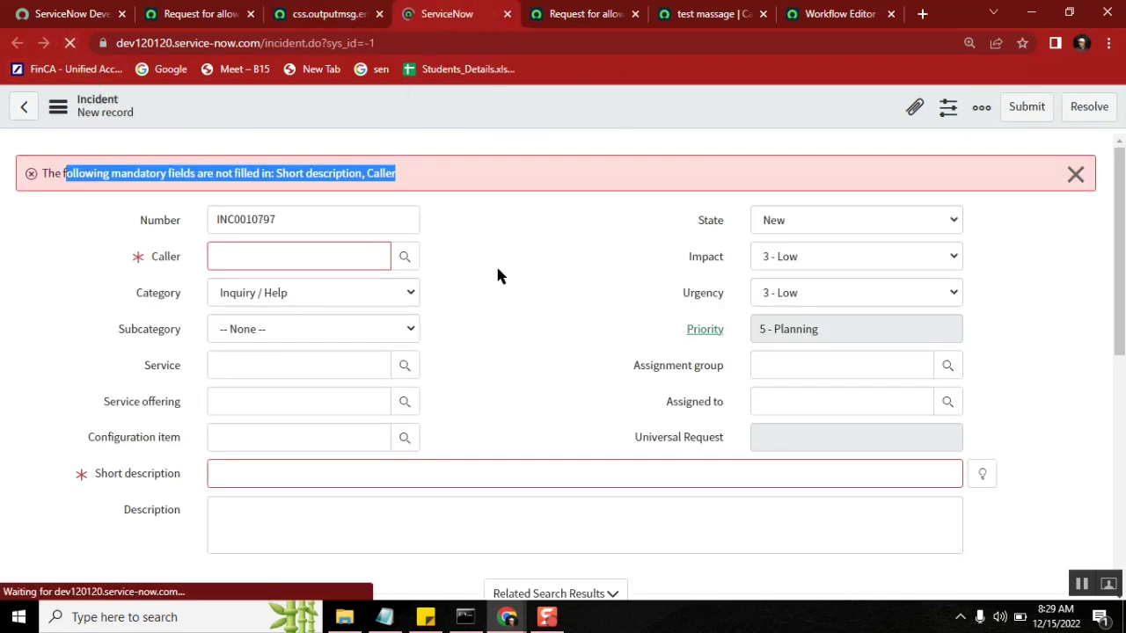
pyautogui.click(1035, 117)
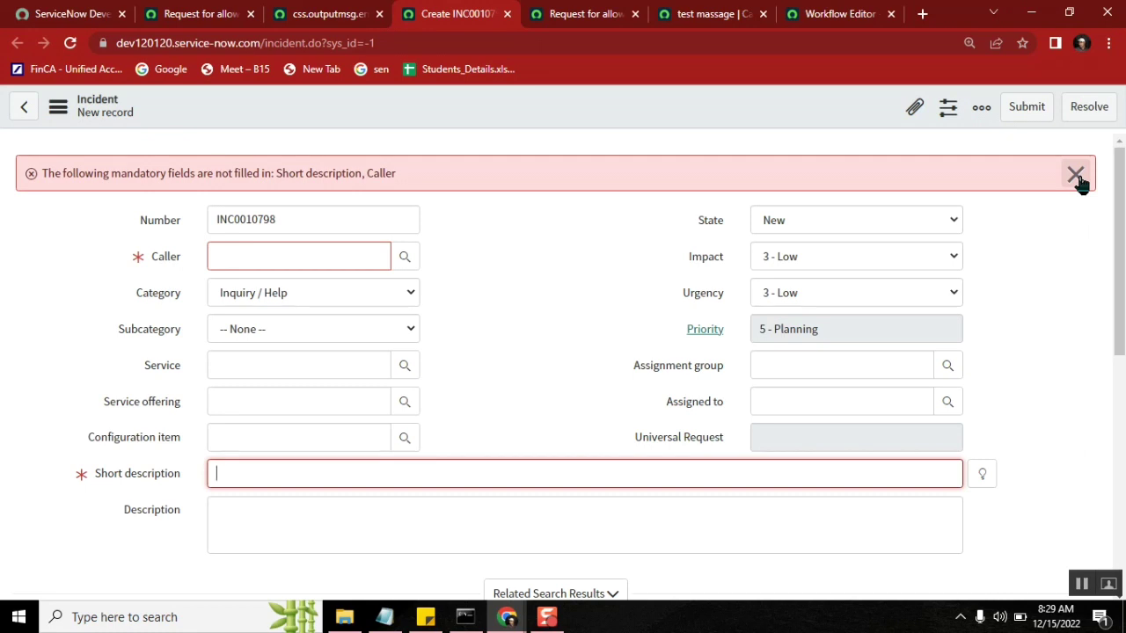
# Append !important to the error font-size property's value so it reads 50pt !important, and save the record.
pyautogui.click(335, 13)
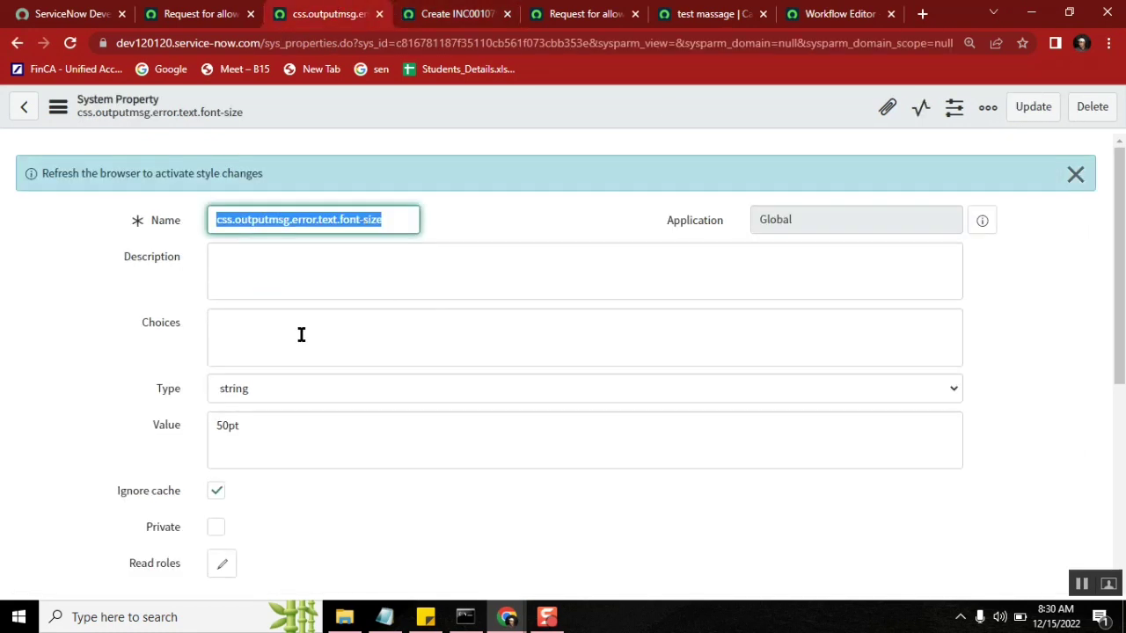
pyautogui.click(331, 435)
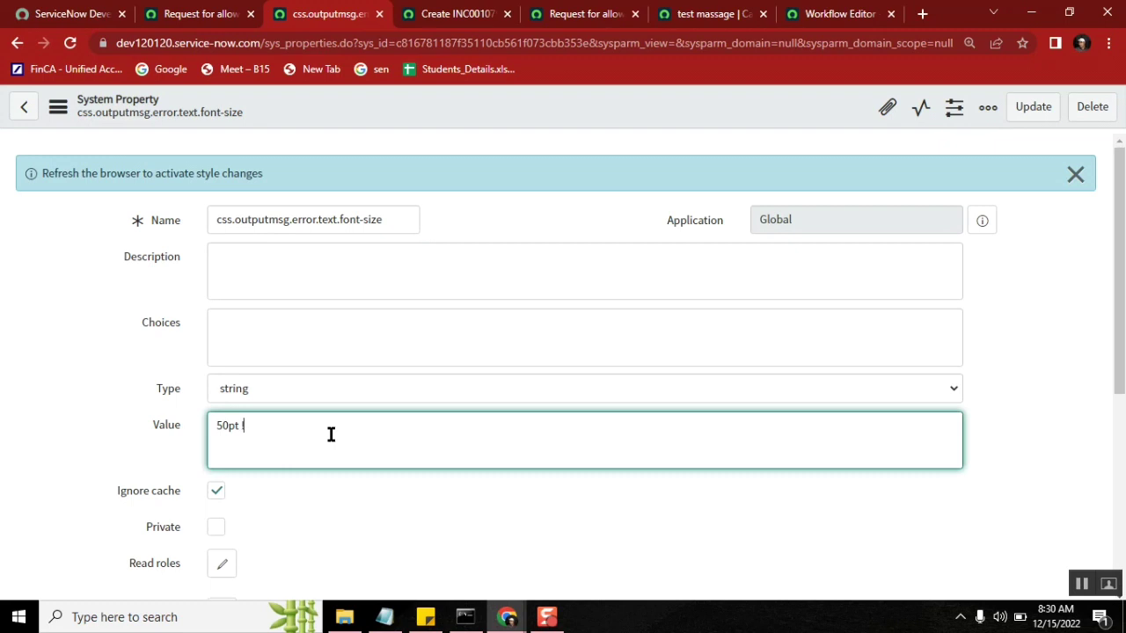
pyautogui.write('!important')
pyautogui.rightClick(451, 105)
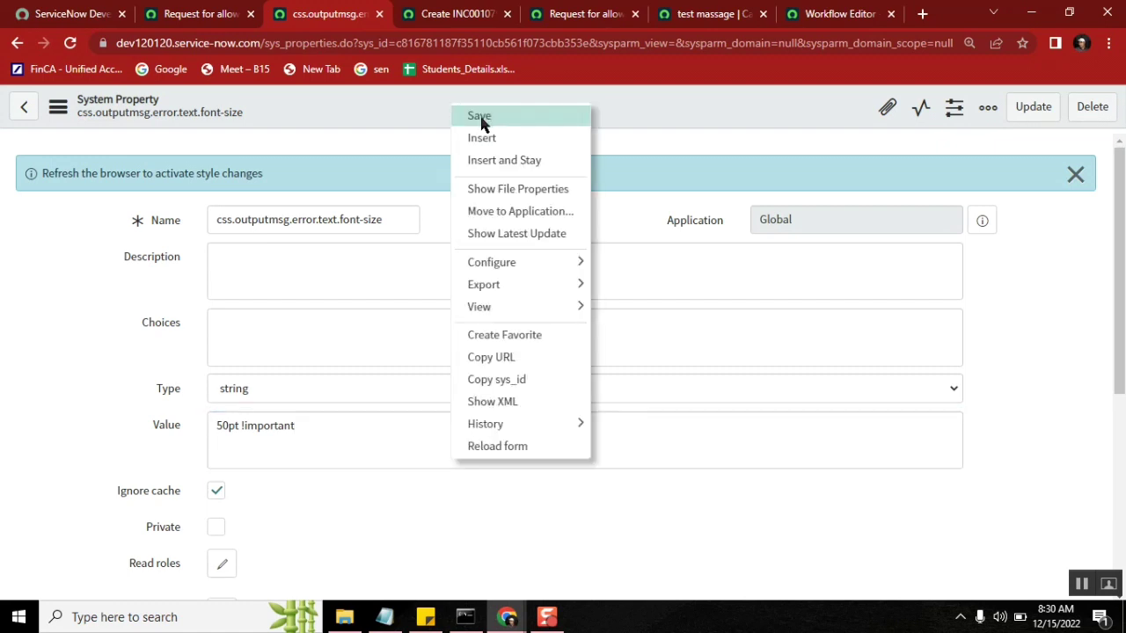
pyautogui.click(479, 116)
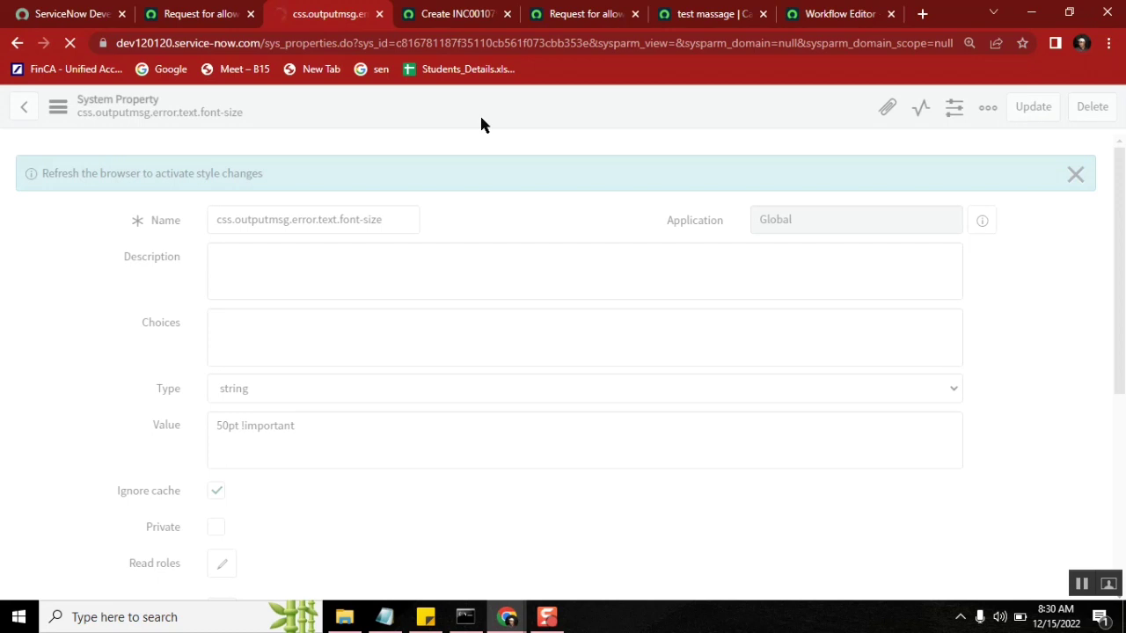
# Reload the new incident form and submit it blank to test the error text with the !important value.
pyautogui.click(437, 14)
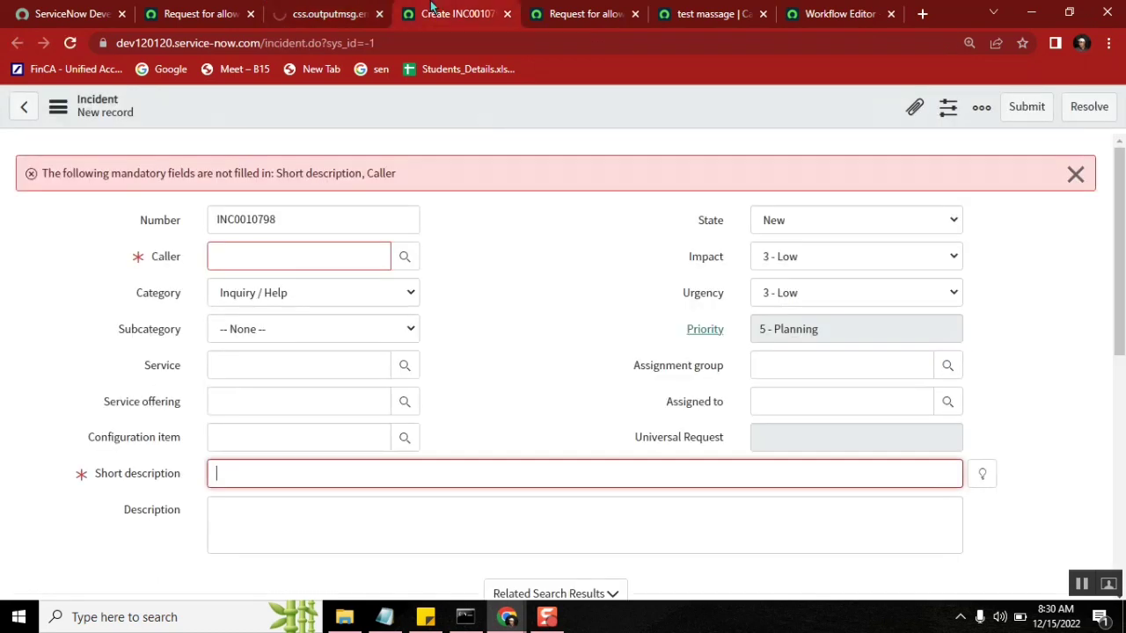
pyautogui.click(71, 42)
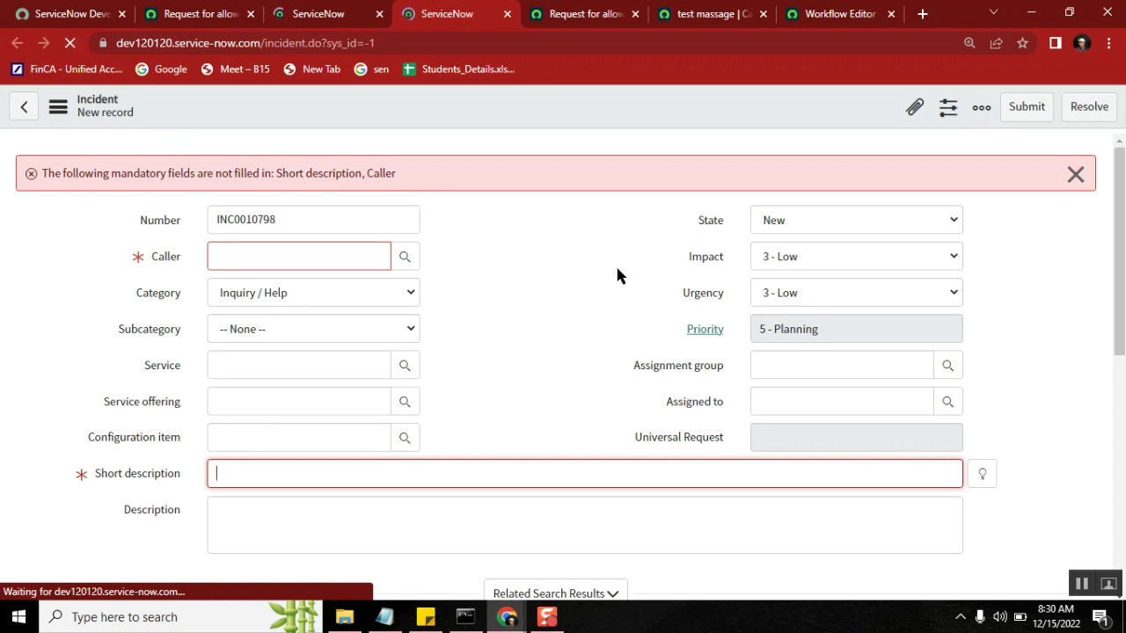
pyautogui.click(1025, 110)
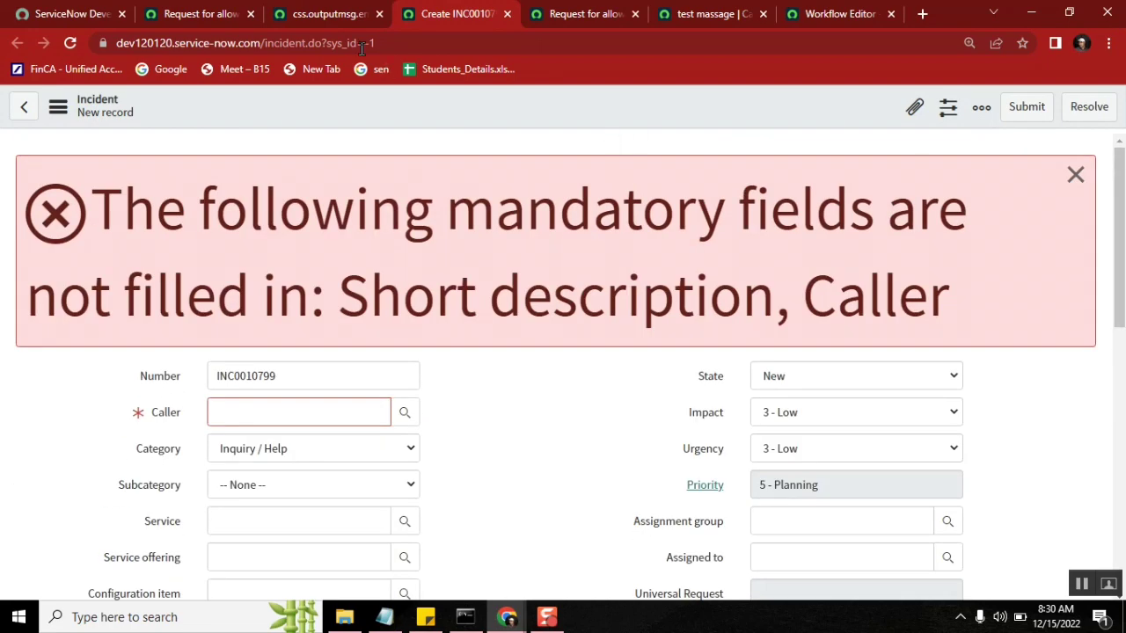
# Compare the property's !important suffix and the error part of its name with the message on the incident form.
pyautogui.click(326, 18)
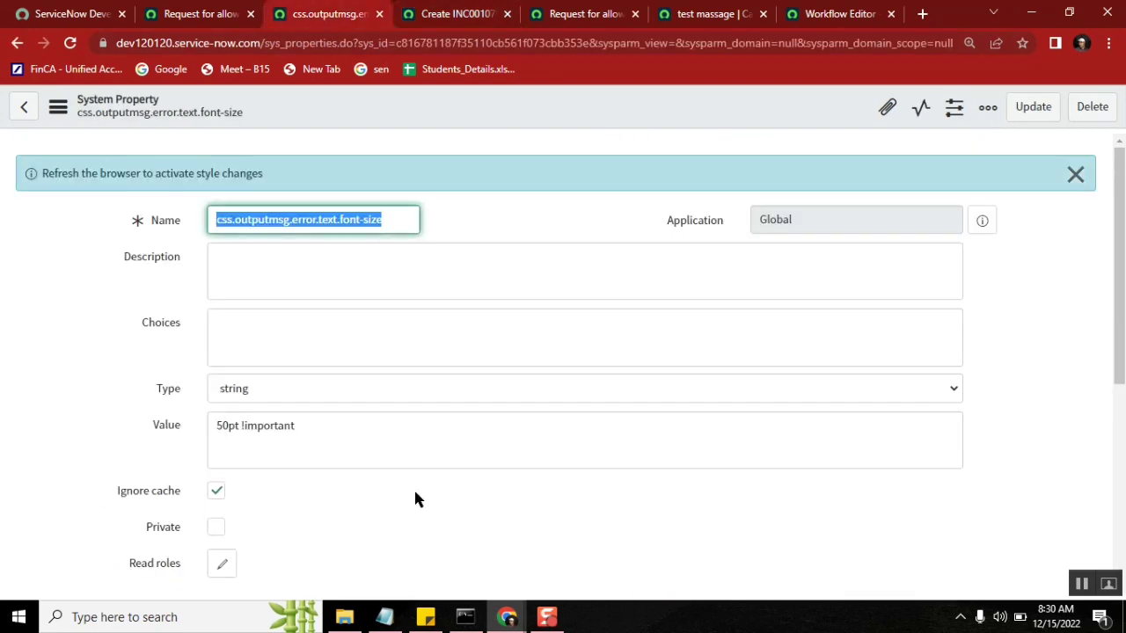
pyautogui.doubleClick(256, 425)
pyautogui.click(300, 423)
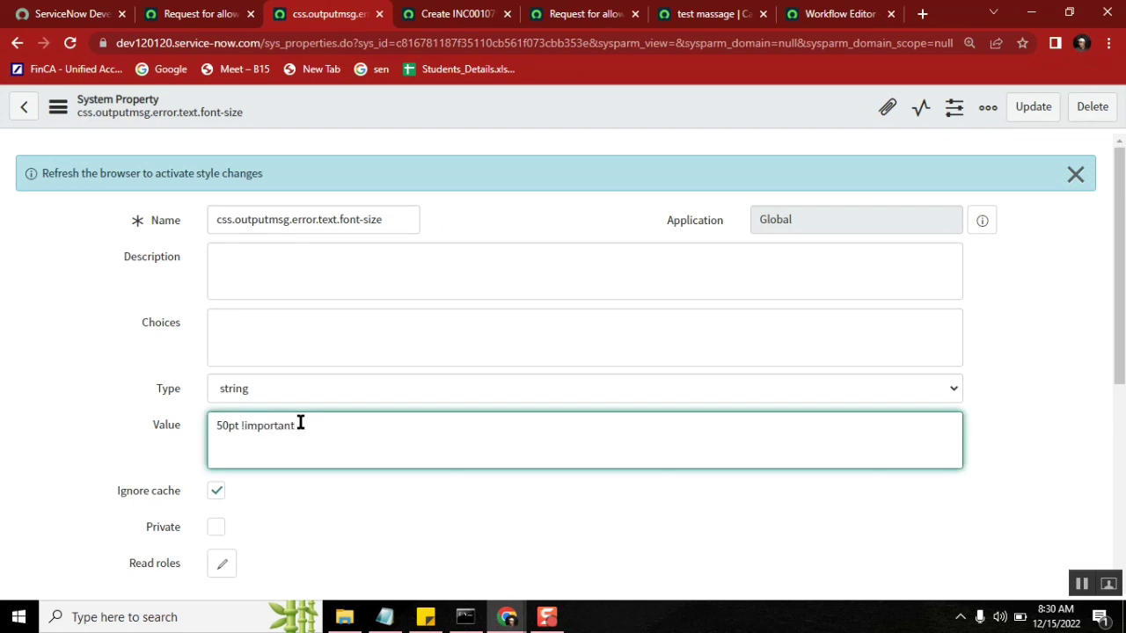
pyautogui.keyDown('shift'); pyautogui.click(239, 426); pyautogui.keyUp('shift')
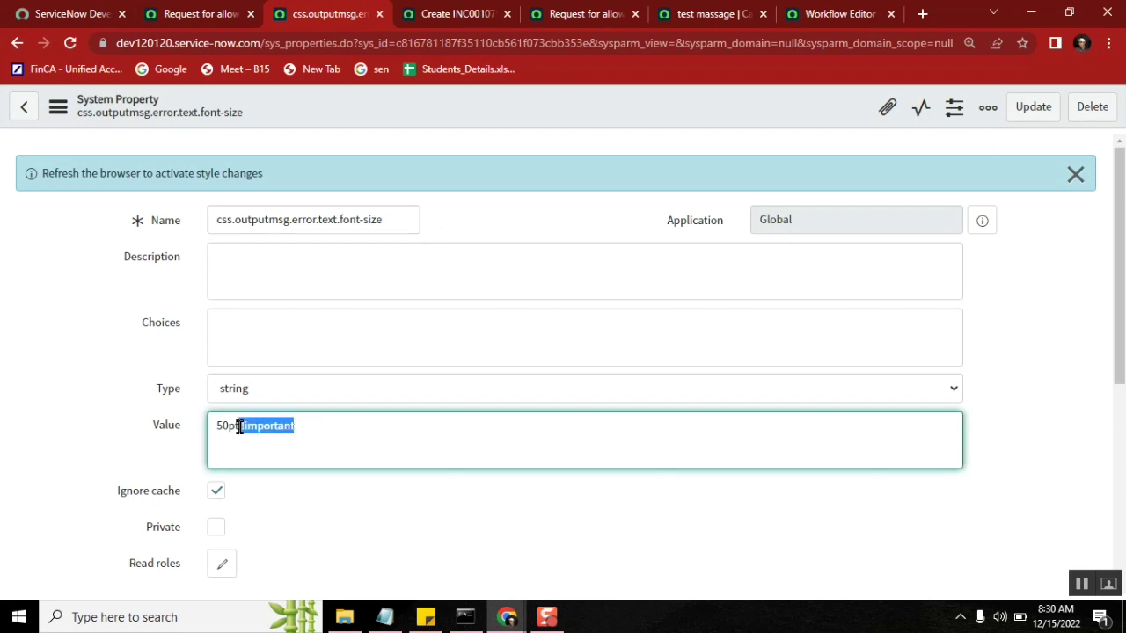
pyautogui.click(431, 17)
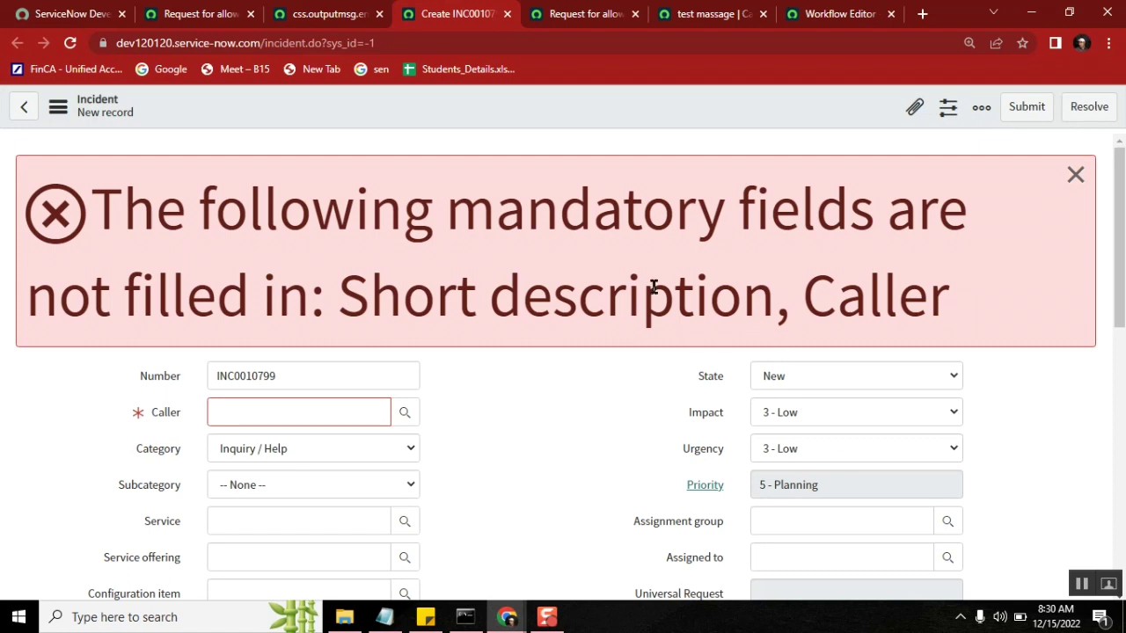
pyautogui.click(327, 13)
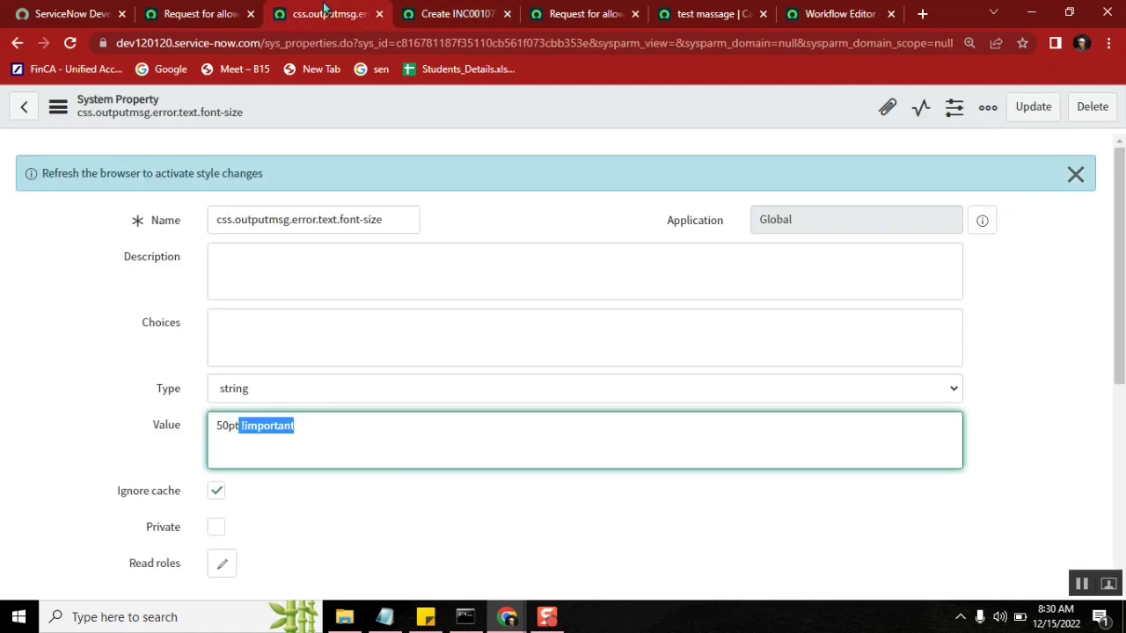
pyautogui.hotkey('ctrl', 'Tab')
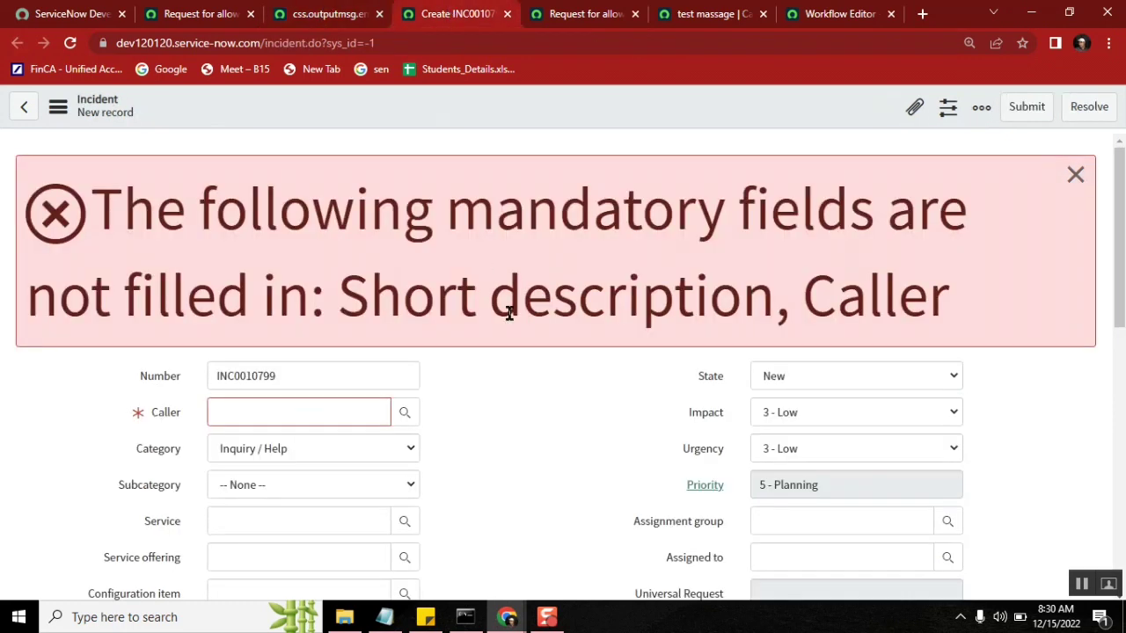
pyautogui.click(326, 12)
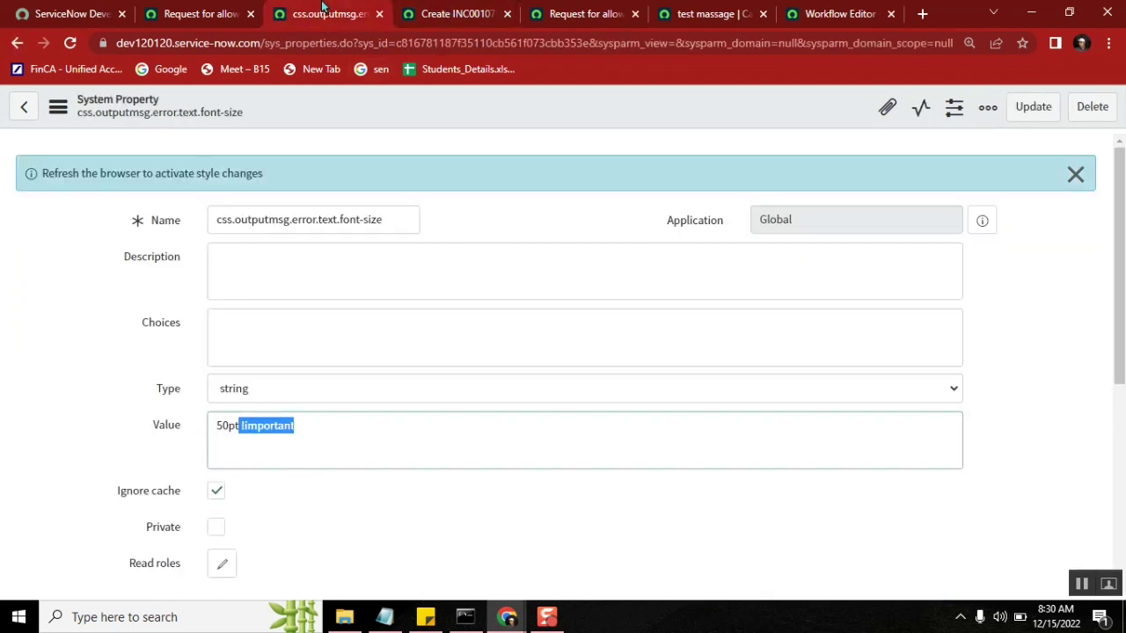
pyautogui.doubleClick(302, 219)
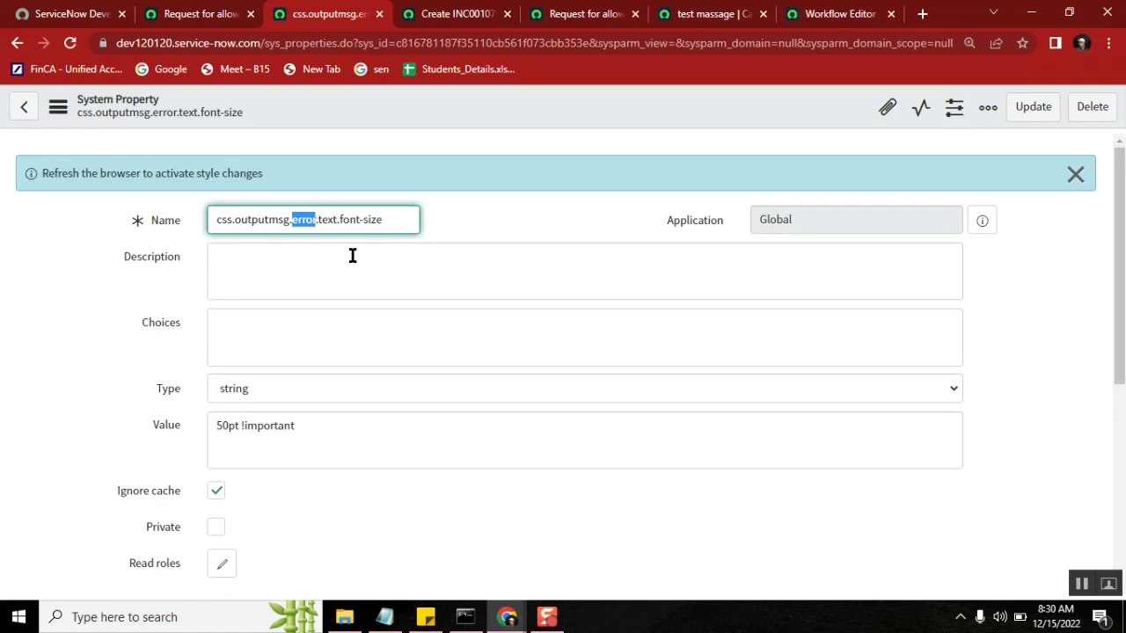
pyautogui.click(466, 15)
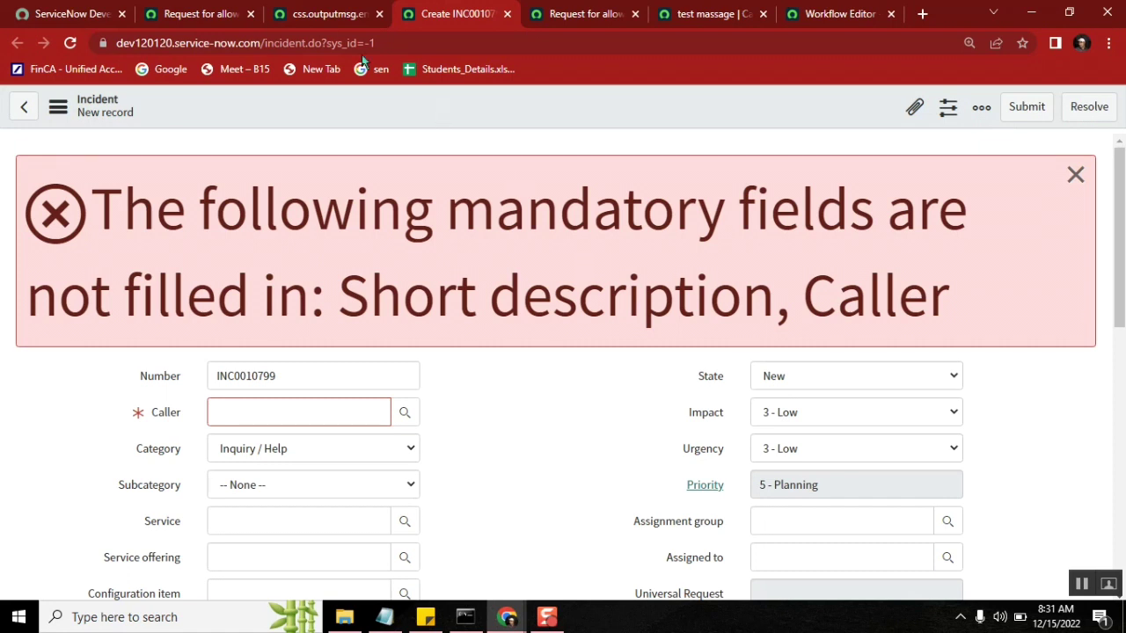
# Set the error font-size property's value to 25pt !important and save the record, staying on its form.
pyautogui.click(306, 15)
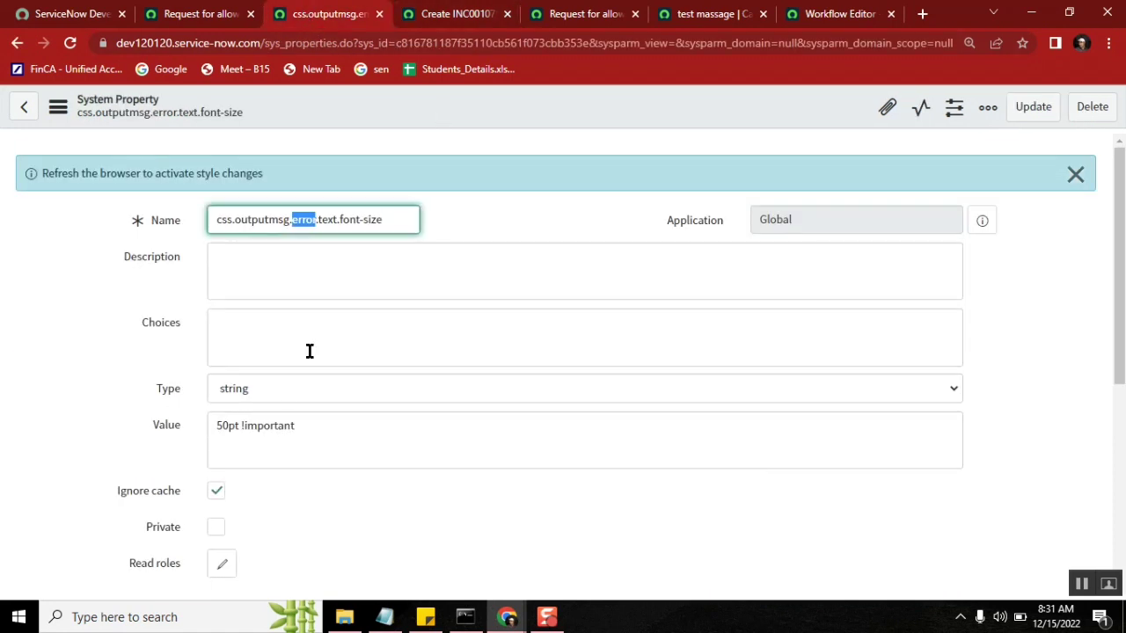
pyautogui.click(227, 431)
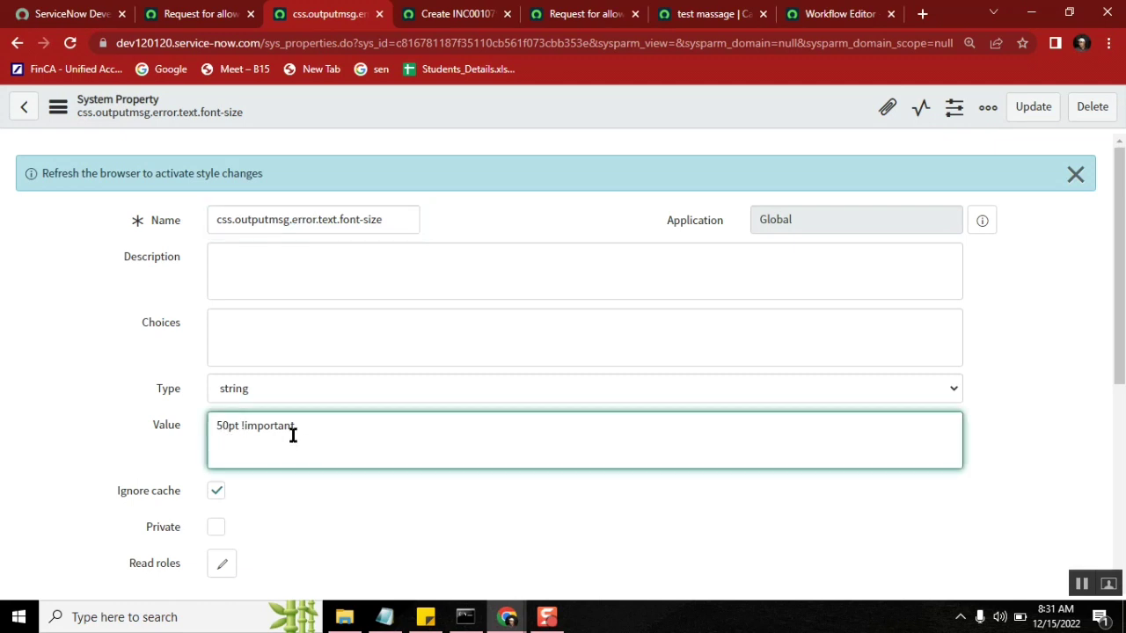
pyautogui.press('BackSpace')
pyautogui.press('BackSpace')
pyautogui.write('25')
pyautogui.rightClick(544, 99)
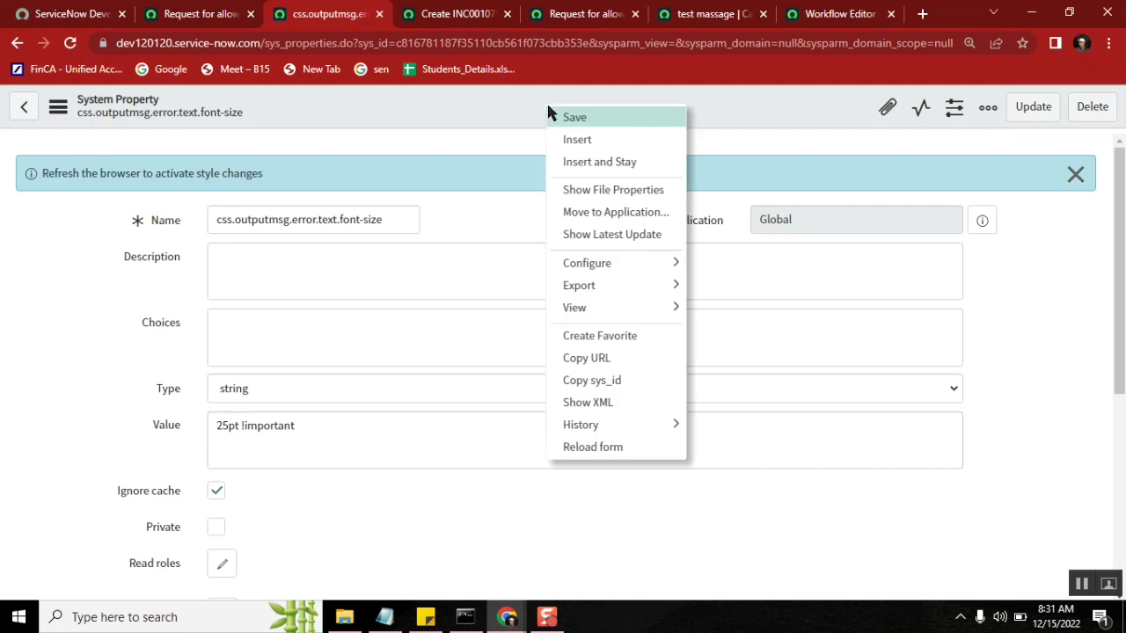
pyautogui.click(574, 118)
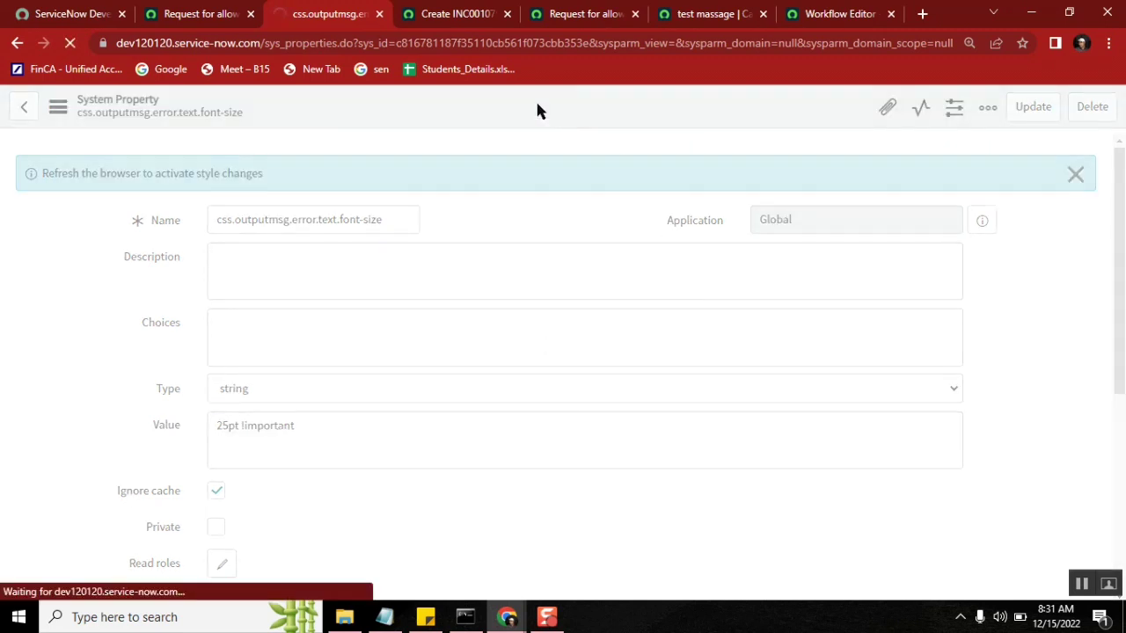
# Return to the new incident form and reload it to apply the 25pt !important style.
pyautogui.click(455, 13)
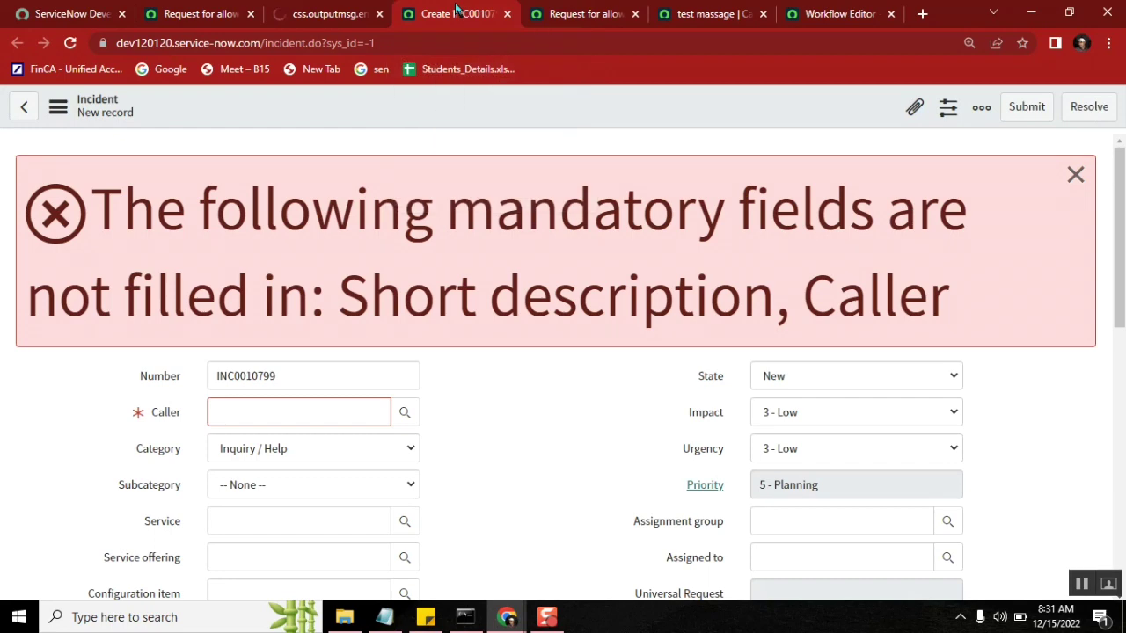
pyautogui.click(63, 44)
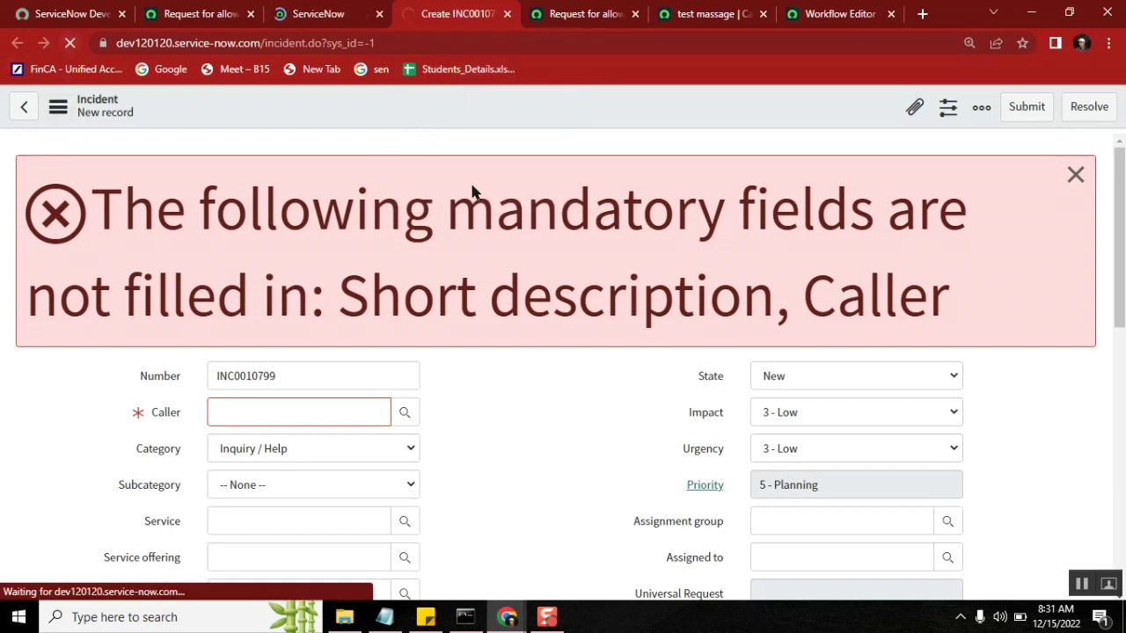
# Review the font size attribute in the message string of the test massage catalog client script.
pyautogui.click(694, 19)
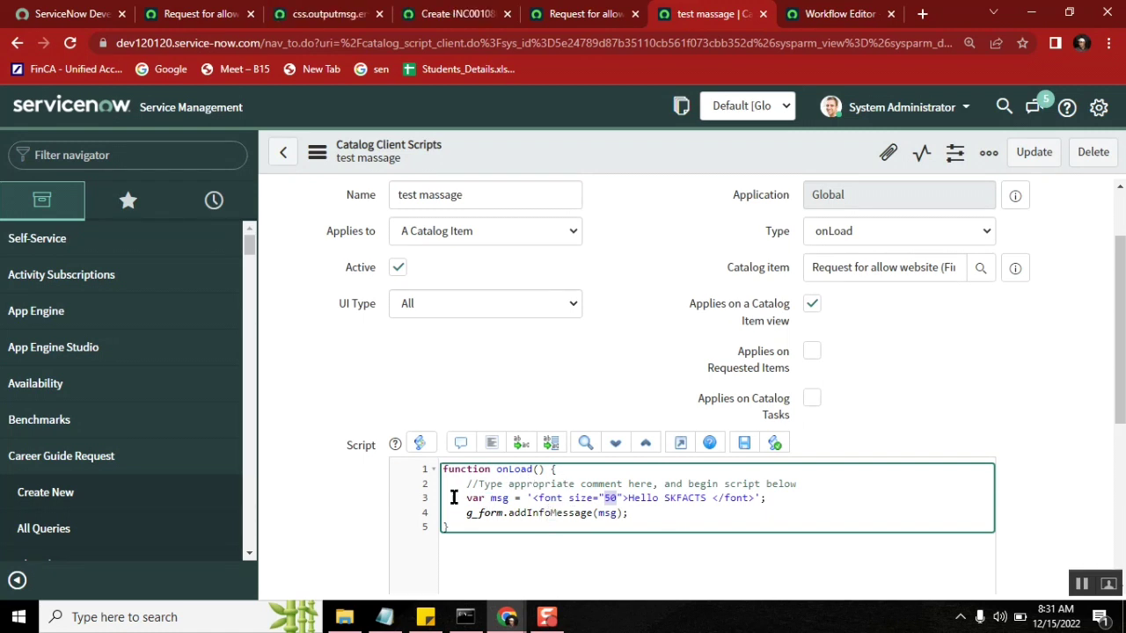
pyautogui.doubleClick(582, 498)
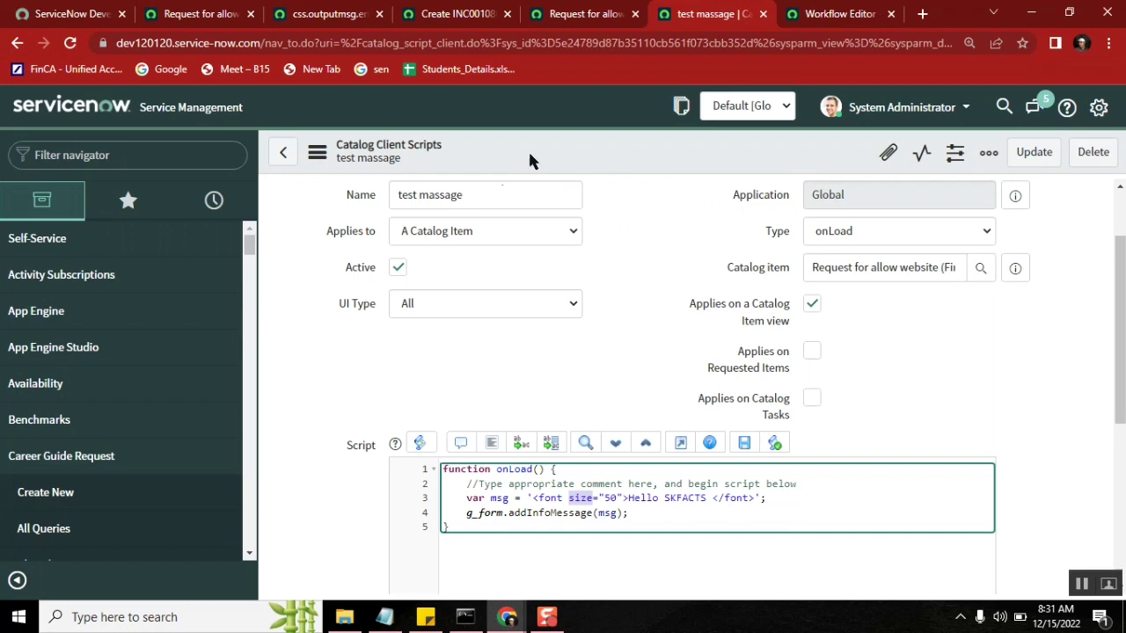
# Compare the catalog item's info message and its client script with the error part of the font-size property's name.
pyautogui.click(584, 13)
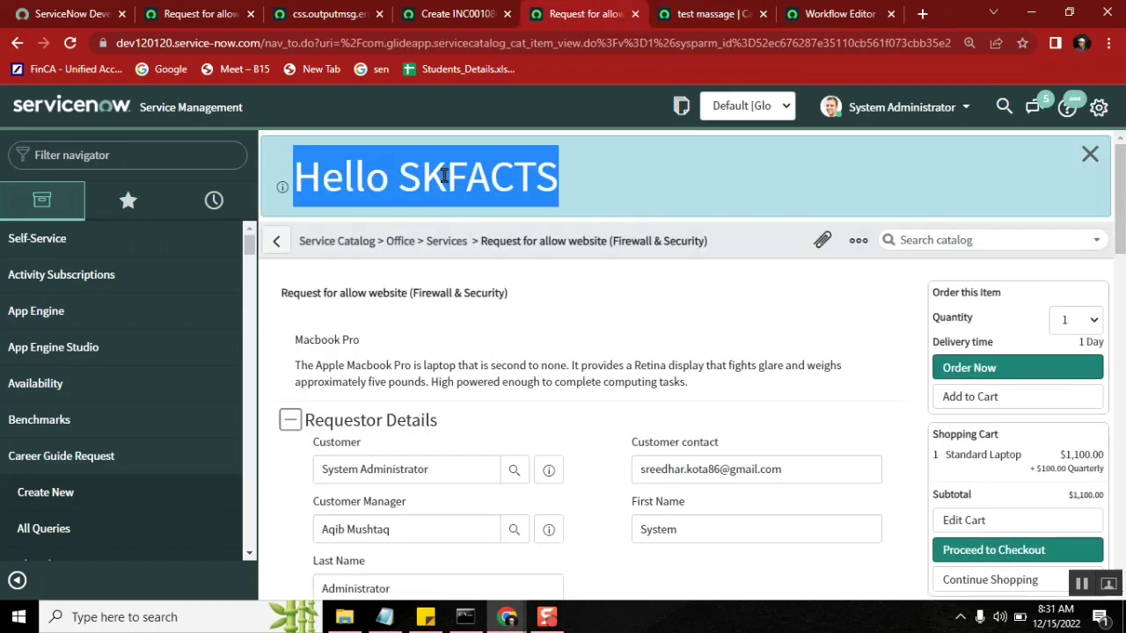
pyautogui.click(671, 18)
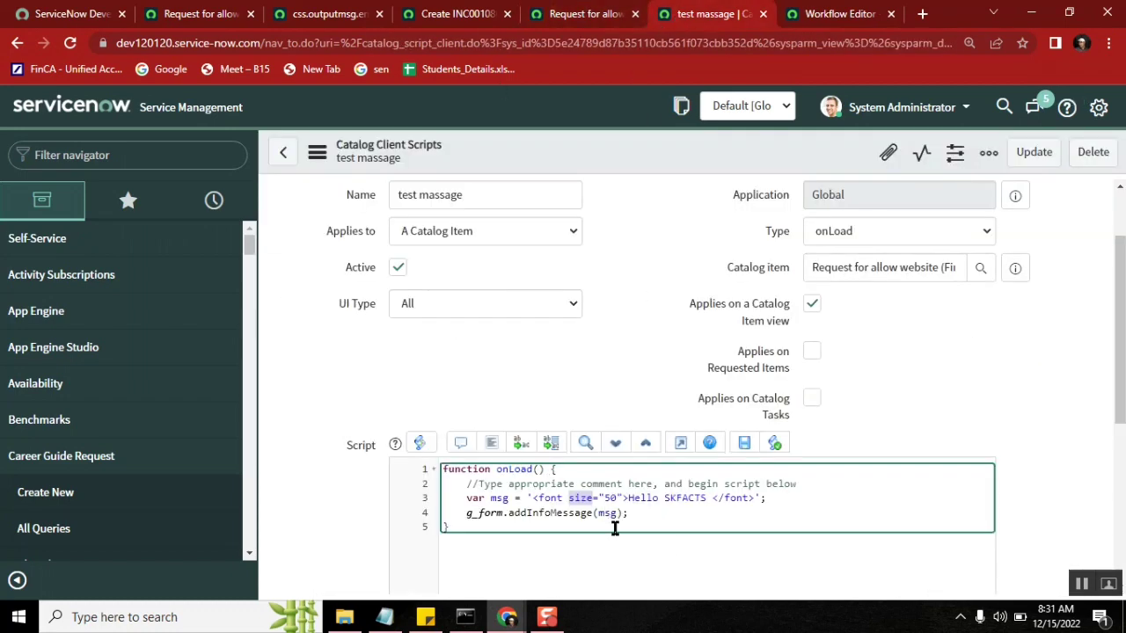
pyautogui.click(316, 18)
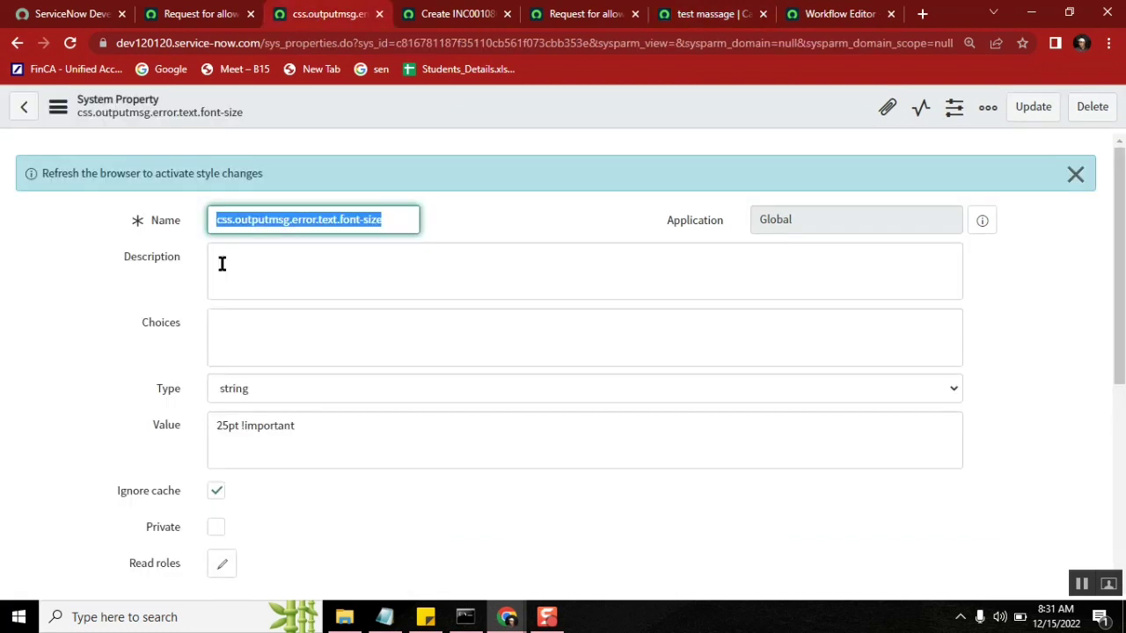
pyautogui.doubleClick(300, 221)
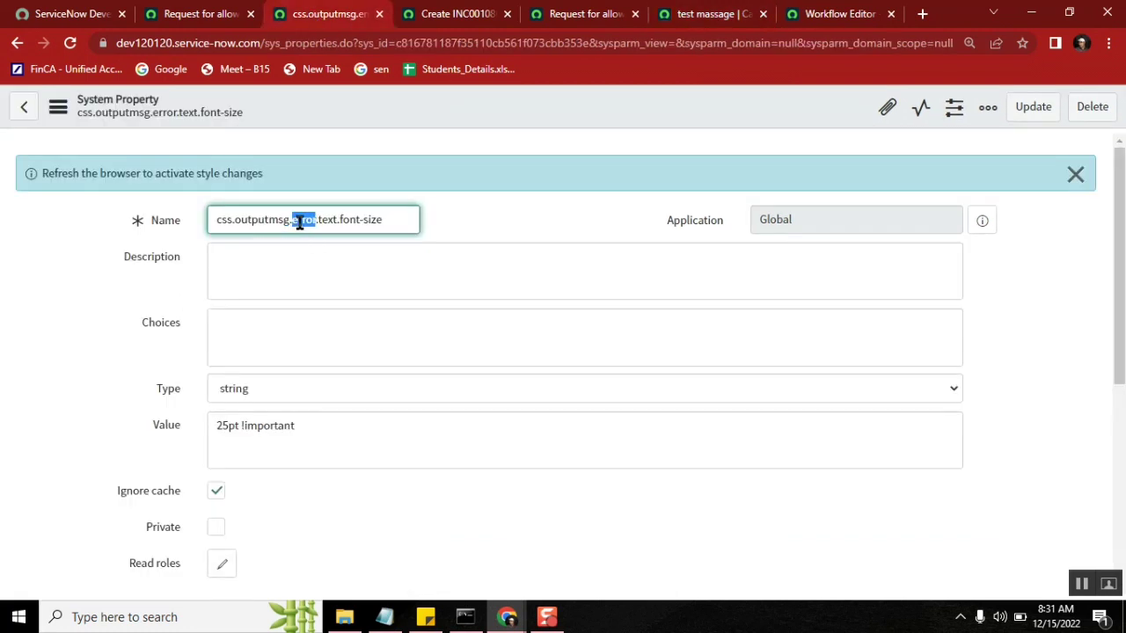
# Submit the new incident form with its mandatory fields empty to check the error message's text size.
pyautogui.click(445, 14)
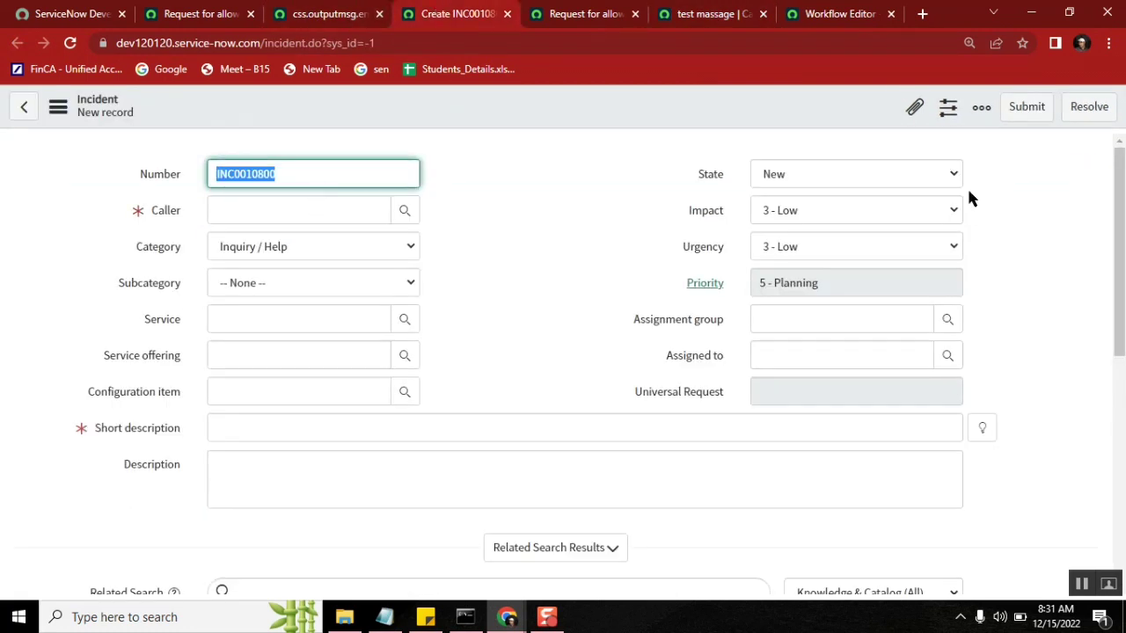
pyautogui.click(1031, 115)
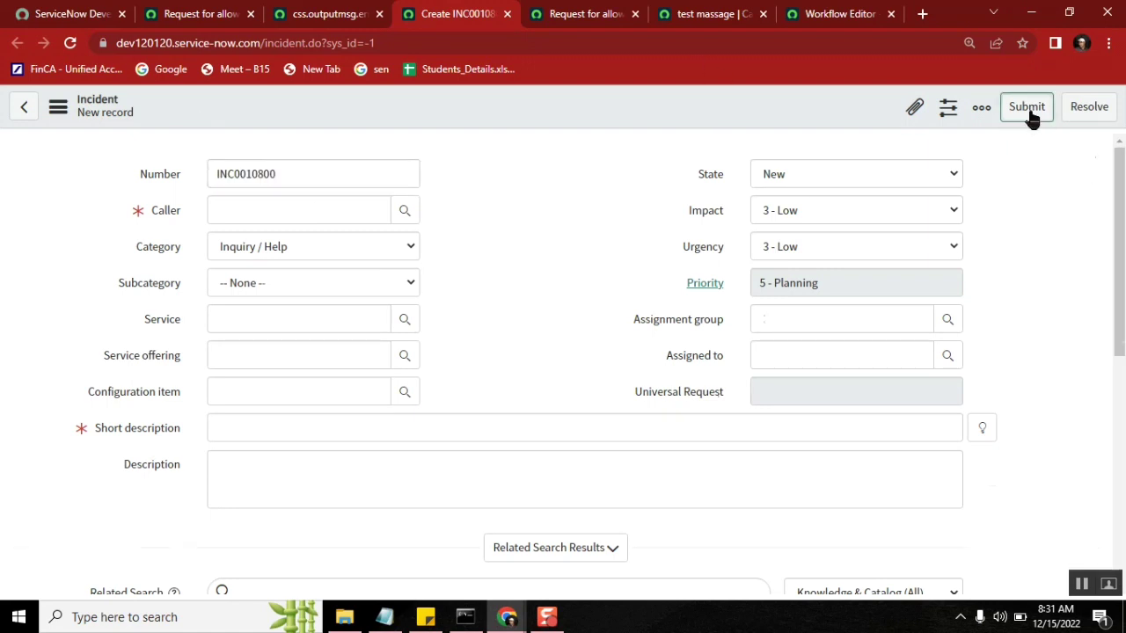
# Set the error font-size property's value to 9pt !important and save the record, staying on its form.
pyautogui.click(310, 16)
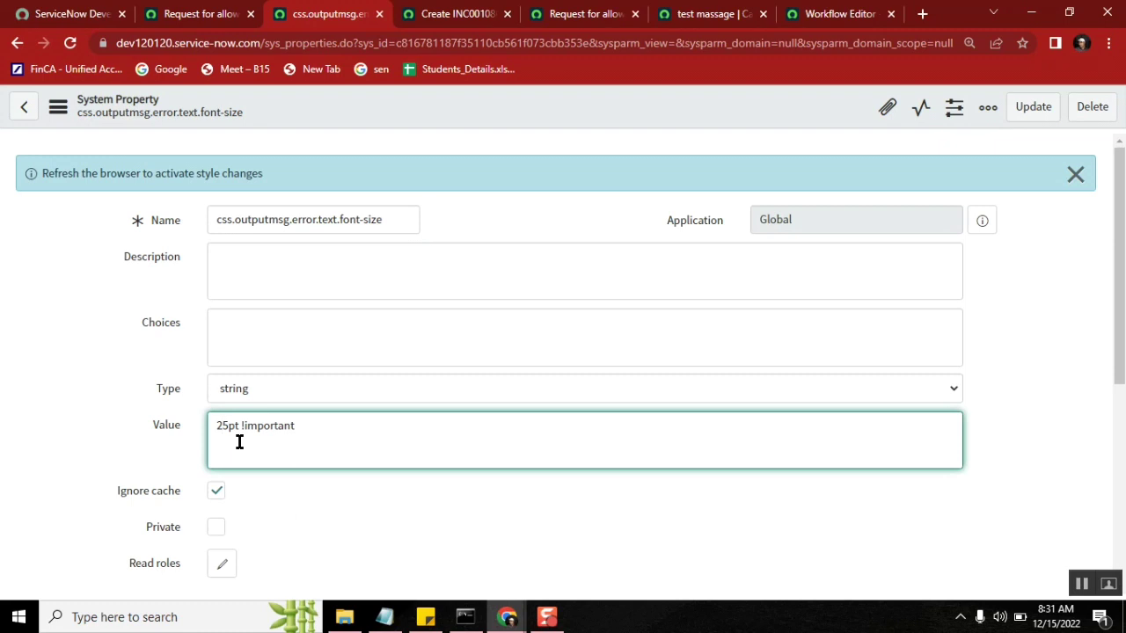
pyautogui.press('BackSpace')
pyautogui.press('BackSpace')
pyautogui.write('9')
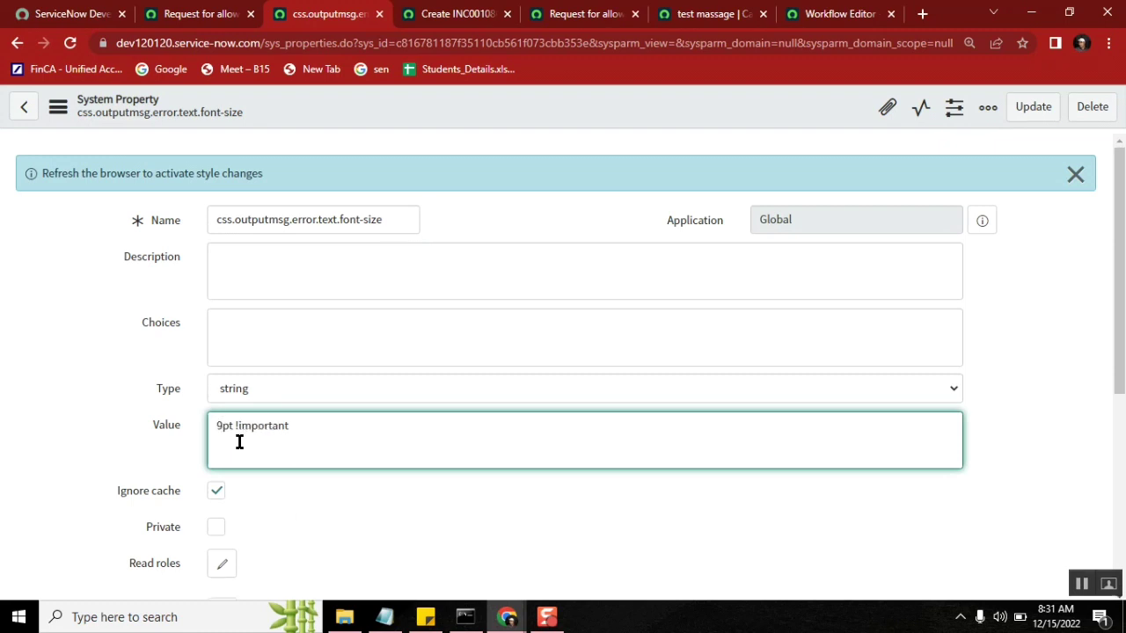
pyautogui.rightClick(526, 97)
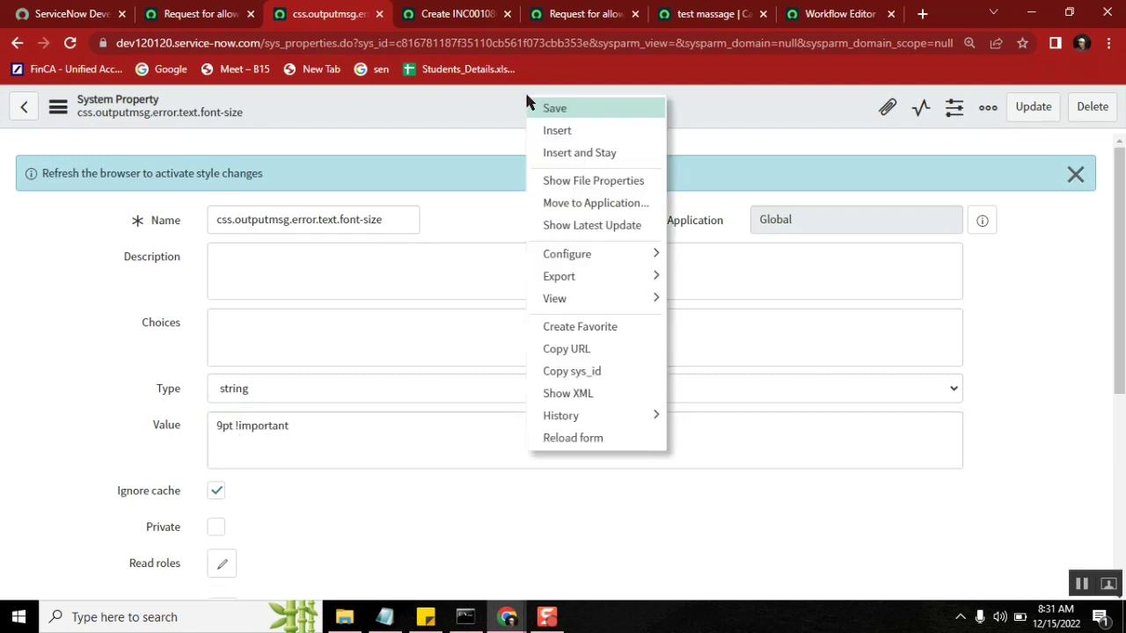
pyautogui.click(571, 109)
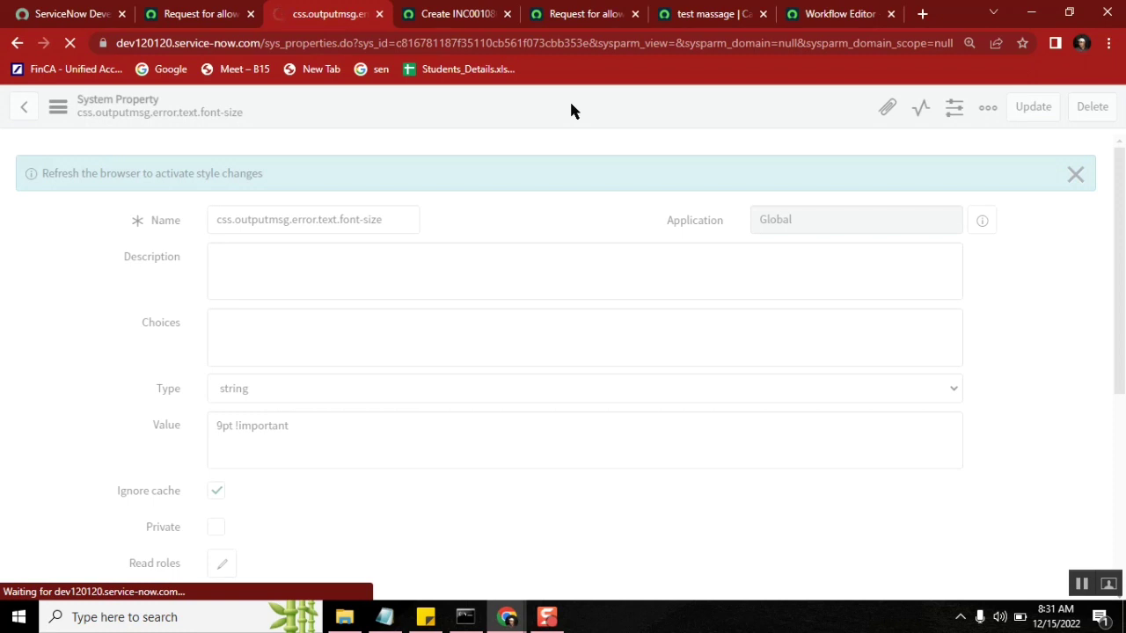
# Reload the new incident form and submit it with the mandatory fields empty to check the 9pt error text.
pyautogui.click(450, 13)
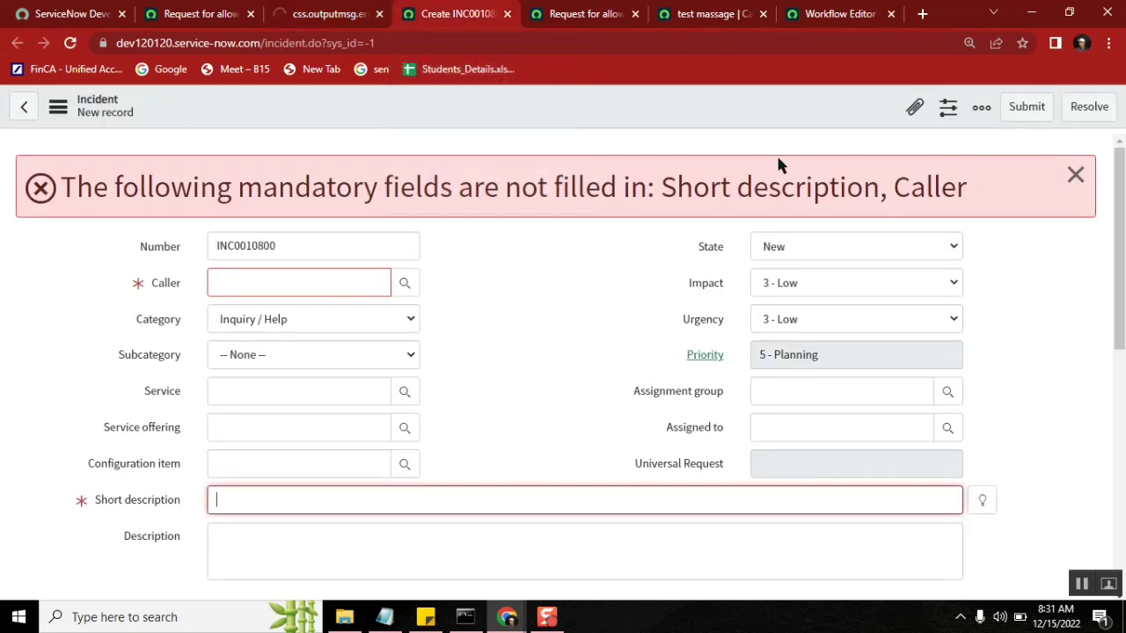
pyautogui.click(70, 42)
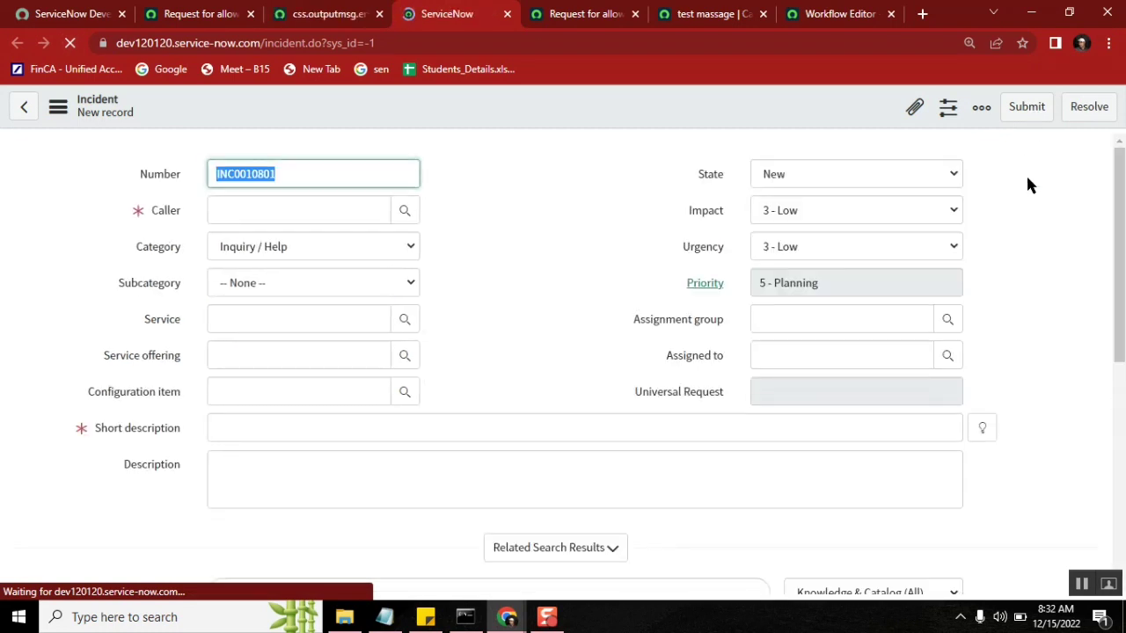
pyautogui.click(1019, 115)
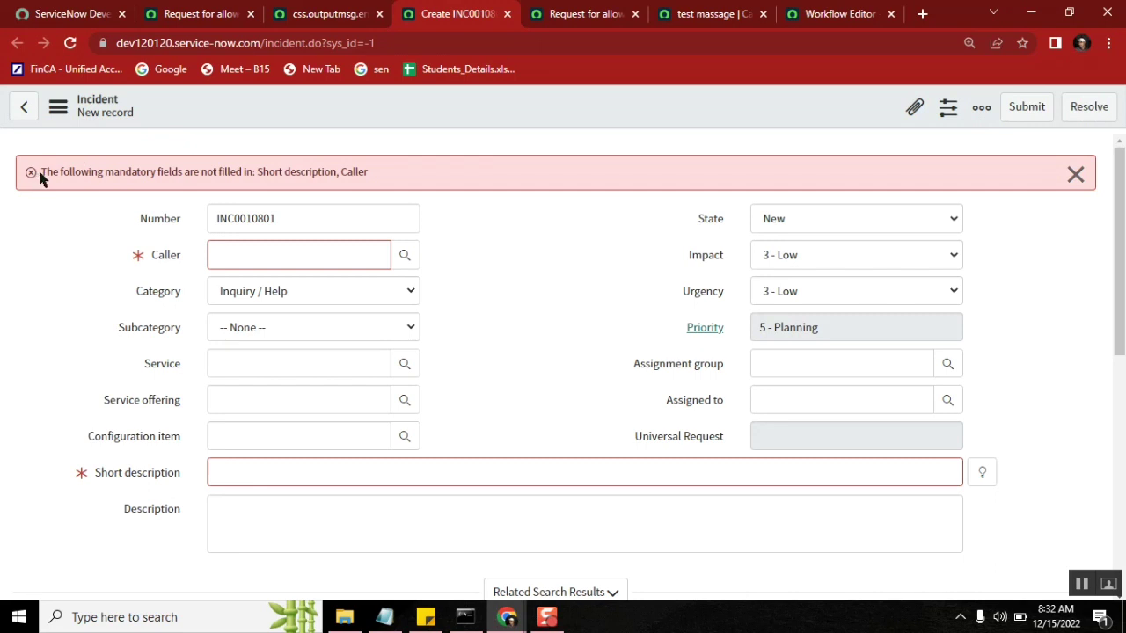
pyautogui.moveTo(40, 173); pyautogui.dragTo(391, 185)
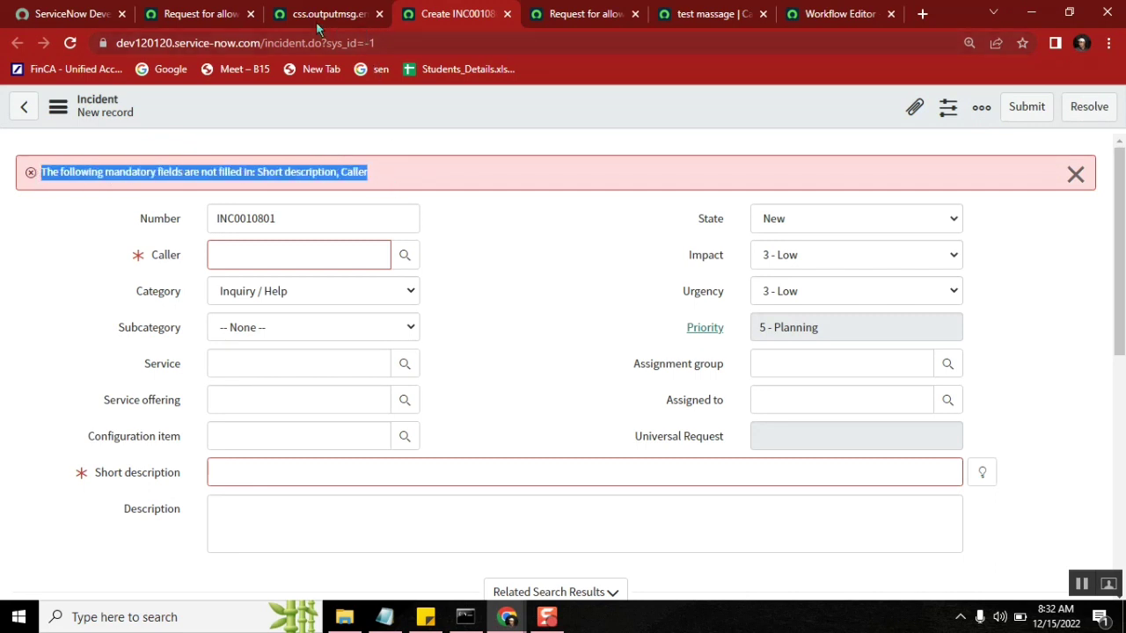
# Review the size part of the property's name and its !important suffix against the incident form's error message.
pyautogui.click(316, 18)
pyautogui.click(475, 220)
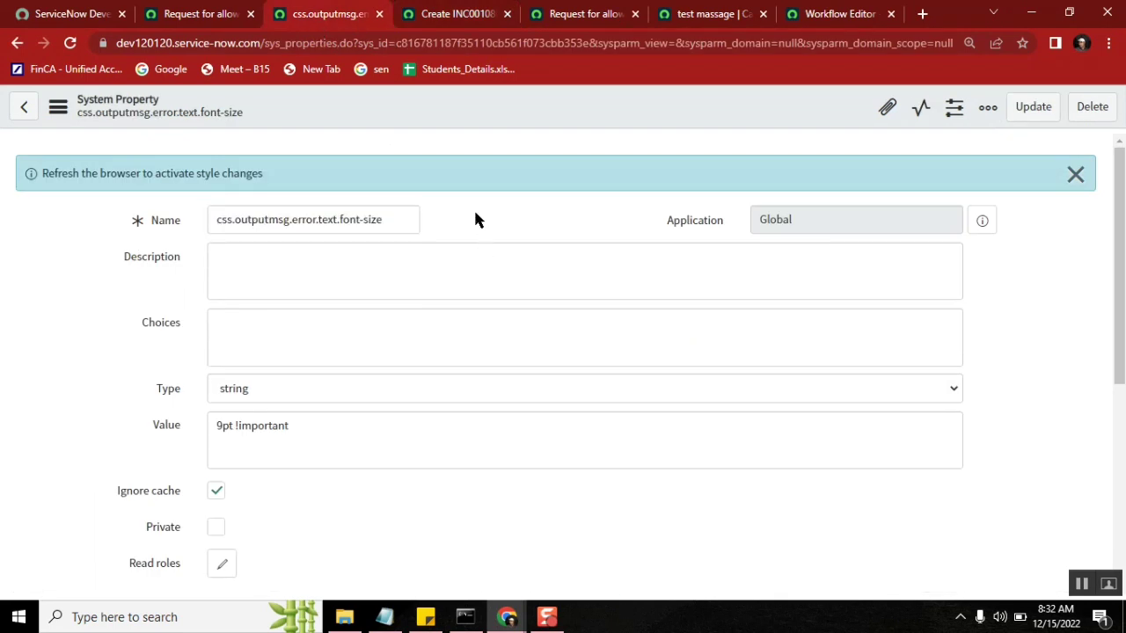
pyautogui.doubleClick(374, 219)
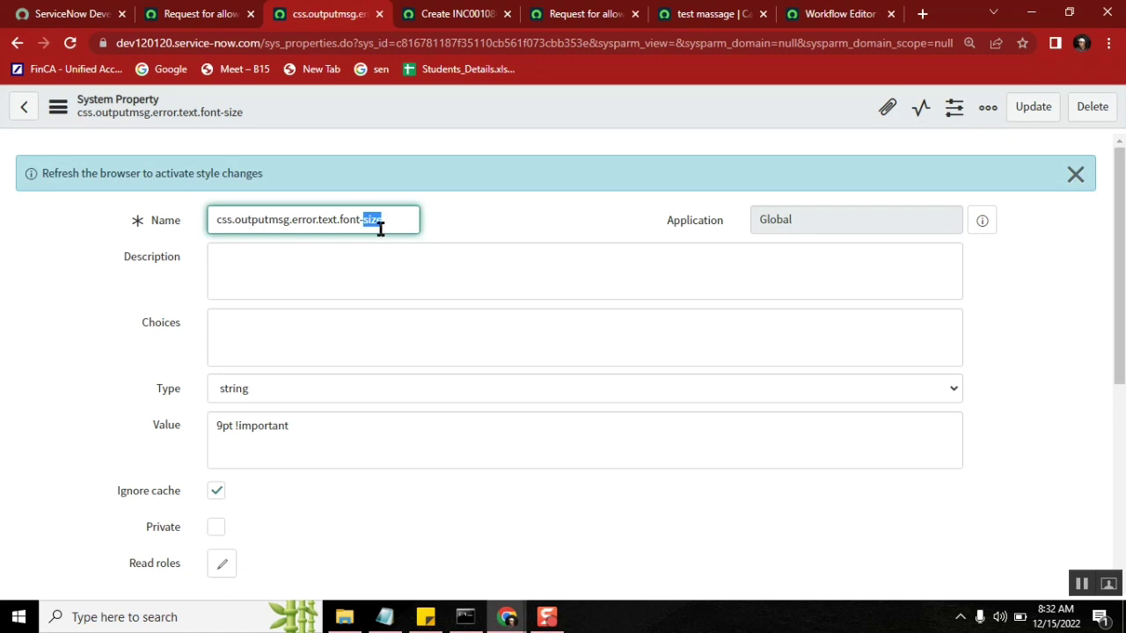
pyautogui.click(402, 221)
pyautogui.doubleClick(374, 221)
pyautogui.doubleClick(262, 431)
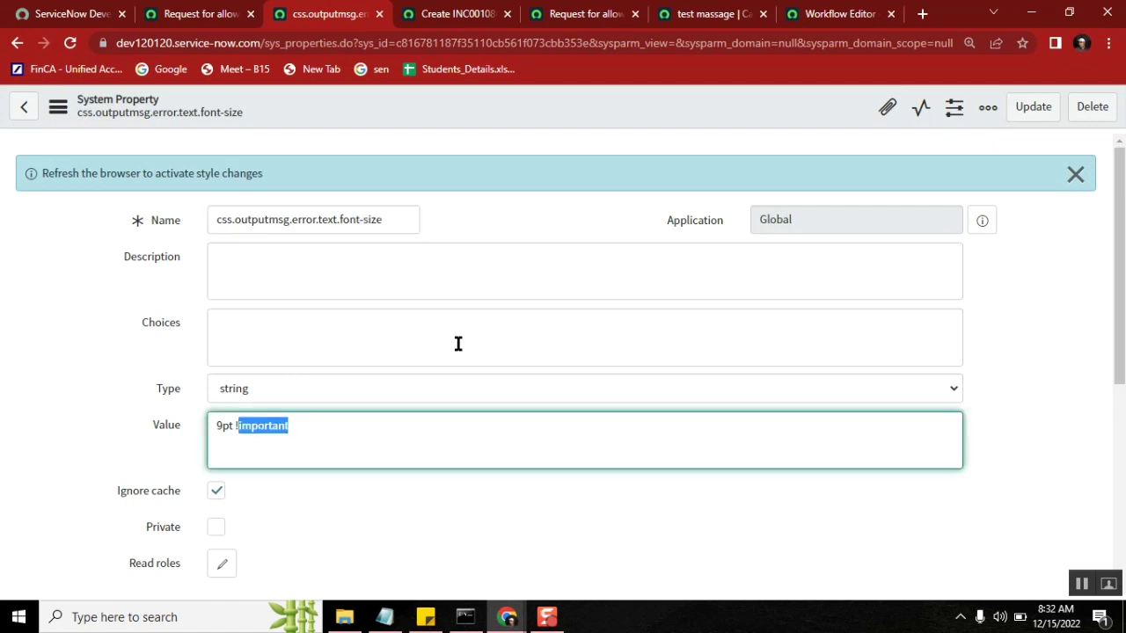
pyautogui.click(455, 16)
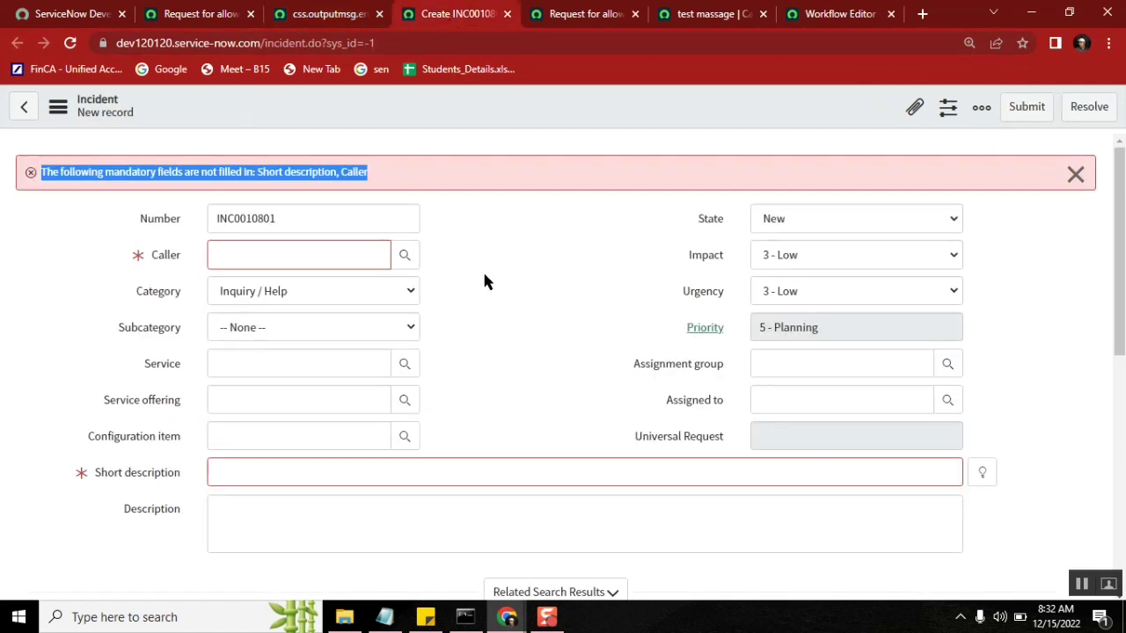
# Copy the property name css.outputmsg.error.text.font-size into a new line of Class45_Workflow_4.txt in Notepad.
pyautogui.click(330, 14)
pyautogui.click(390, 219)
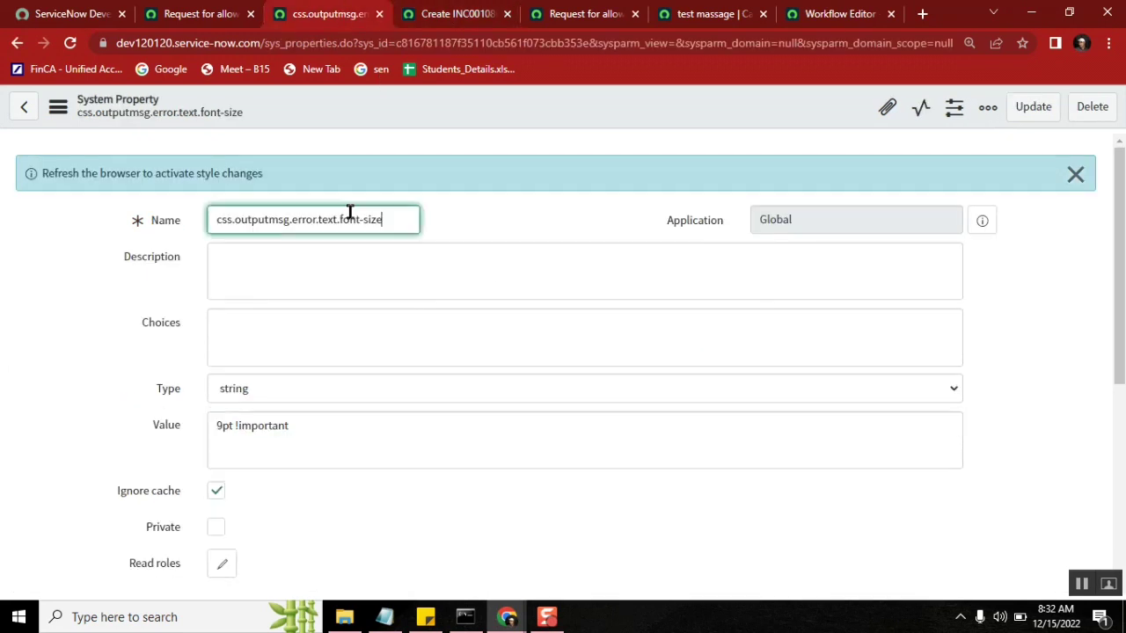
pyautogui.tripleClick(349, 212)
pyautogui.hotkey('ctrl', 'c')
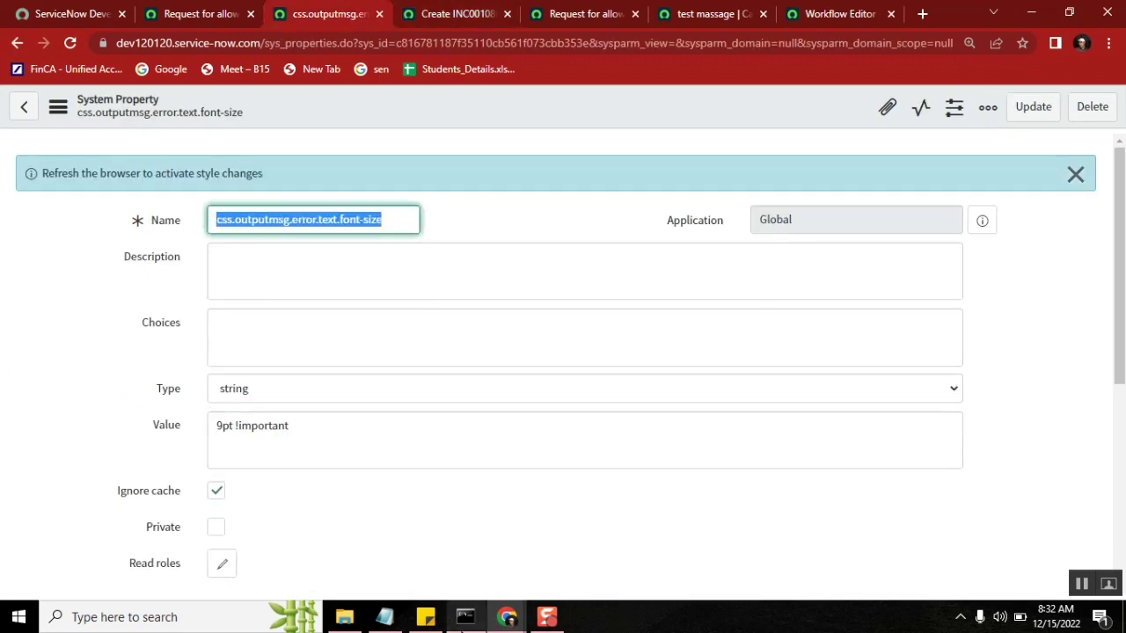
pyautogui.click(384, 616)
pyautogui.click(557, 272)
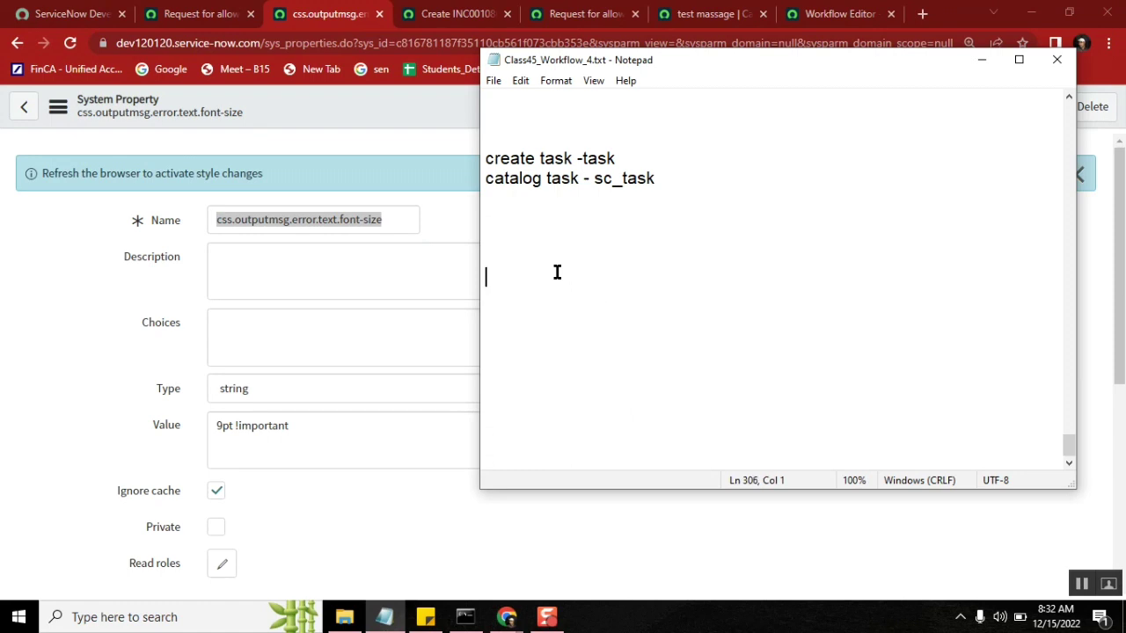
pyautogui.hotkey('ctrl', 'v')
pyautogui.press('Return')
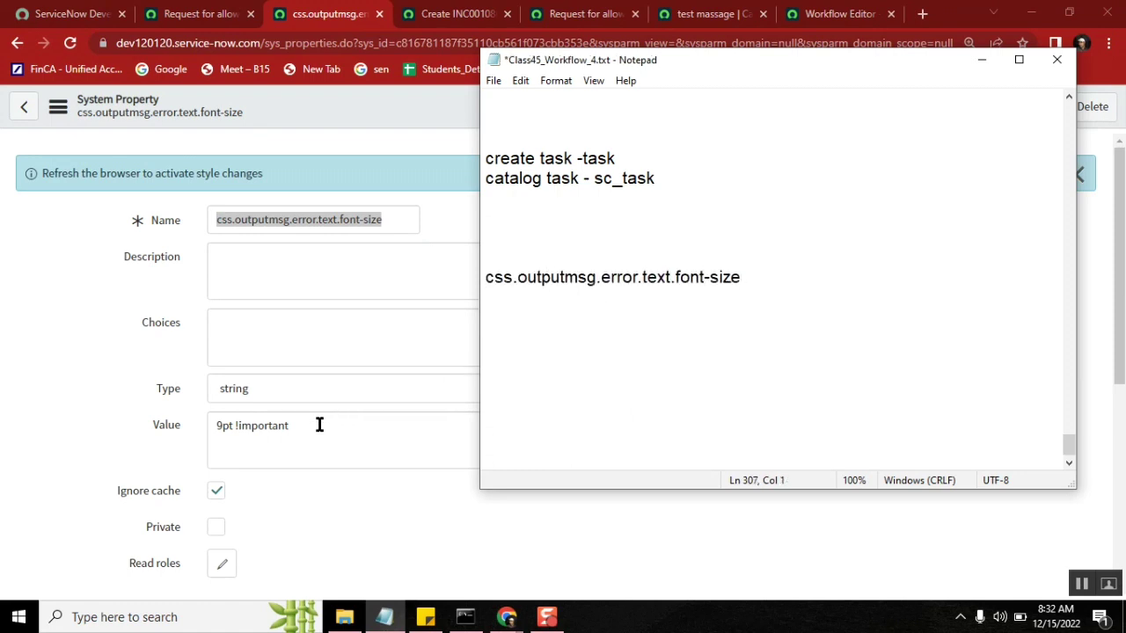
# Copy the property's value 9pt !important into the notes beneath the property name, and highlight the name line.
pyautogui.moveTo(319, 425); pyautogui.dragTo(215, 421)
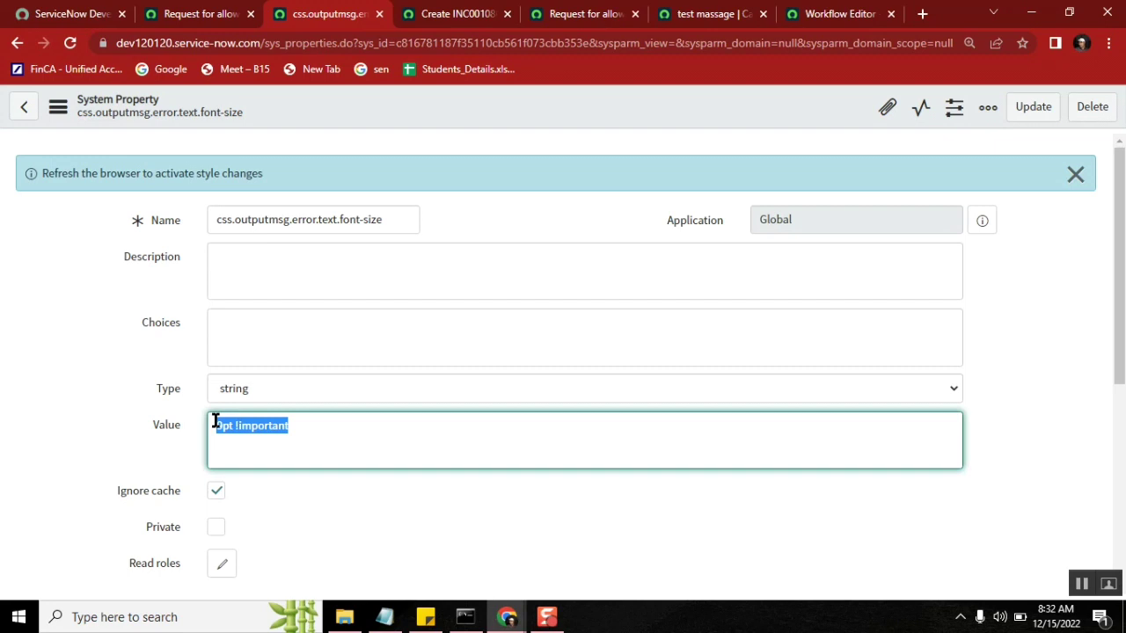
pyautogui.hotkey('ctrl', 'c')
pyautogui.click(384, 617)
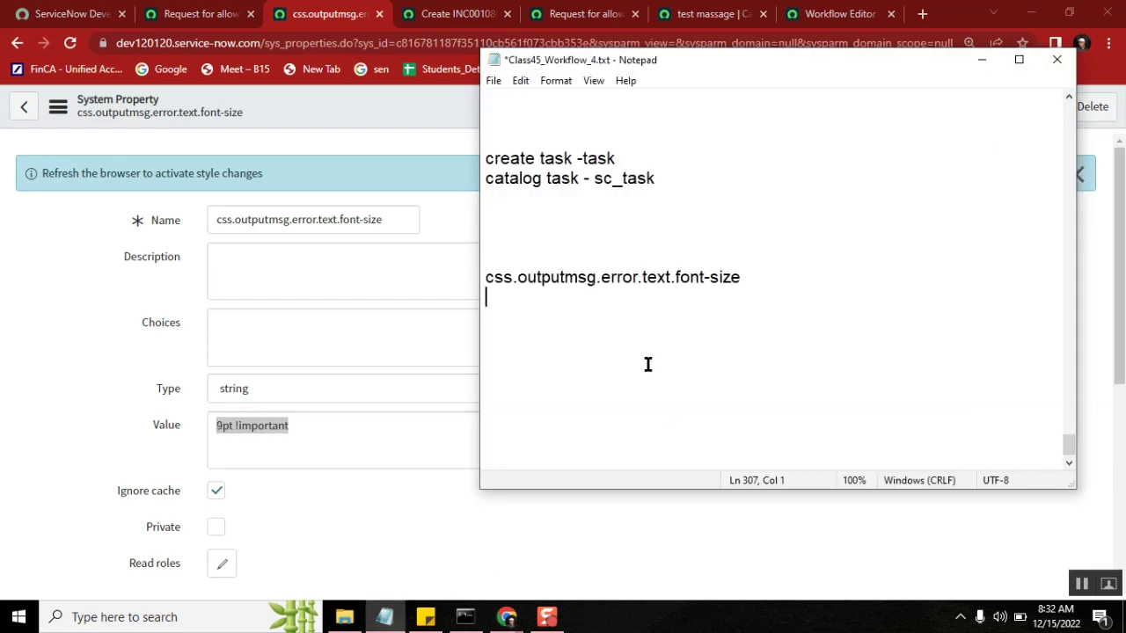
pyautogui.hotkey('ctrl', 'v')
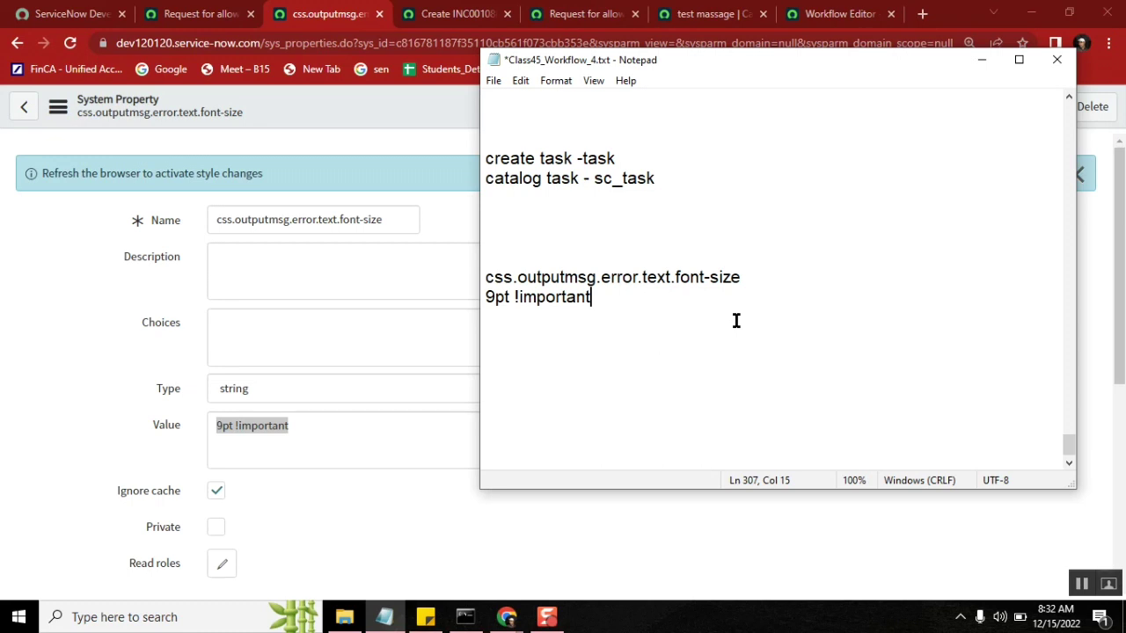
pyautogui.moveTo(744, 278); pyautogui.dragTo(478, 277)
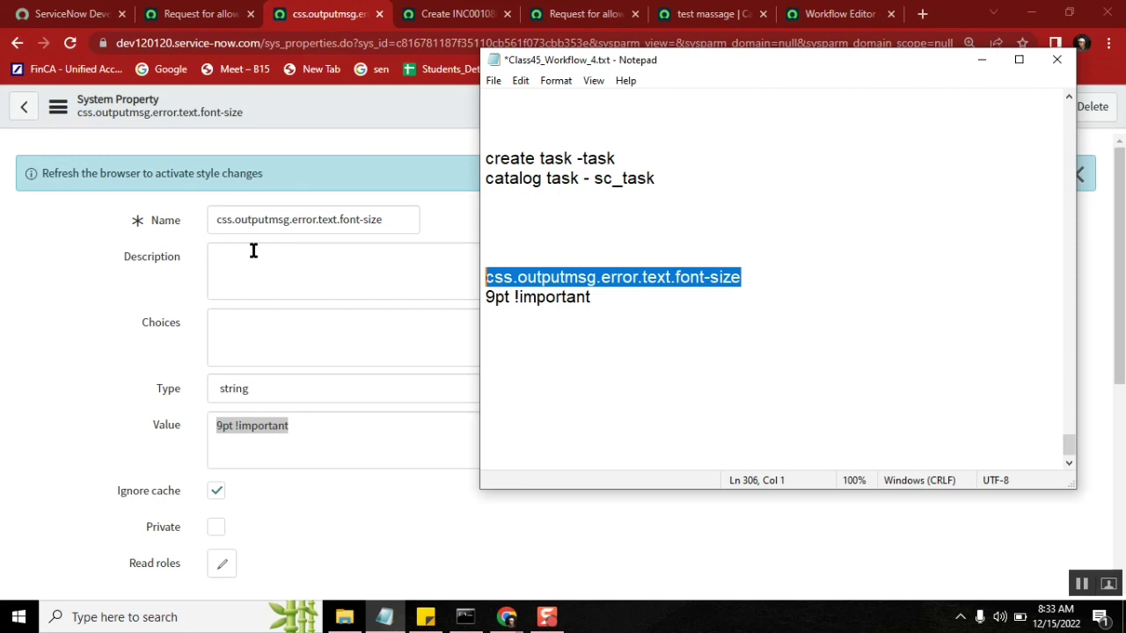
# Return to the catalog item page in the browser and look through the navigator modules matching "proper".
pyautogui.click(197, 11)
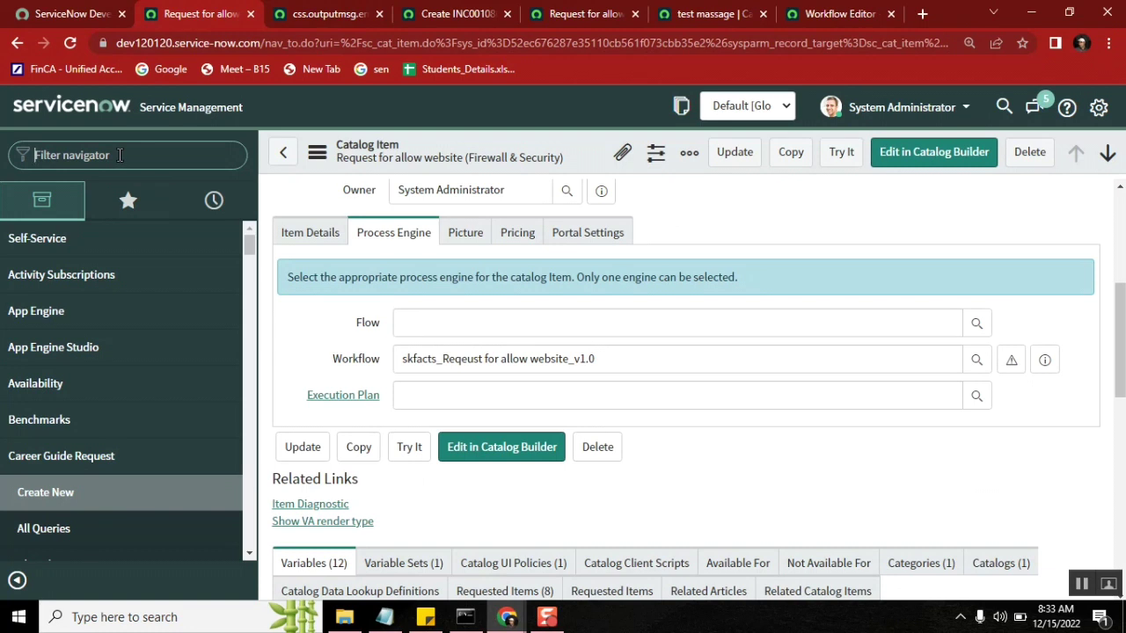
pyautogui.write('sc')
pyautogui.press('BackSpace')
pyautogui.press('BackSpace')
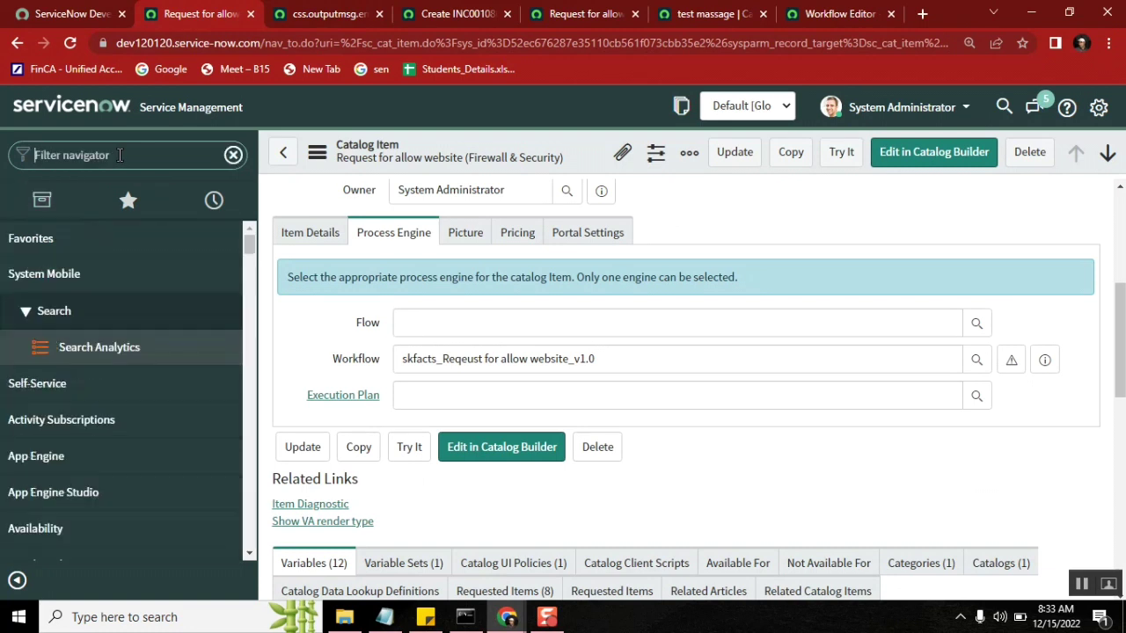
pyautogui.write('proper')
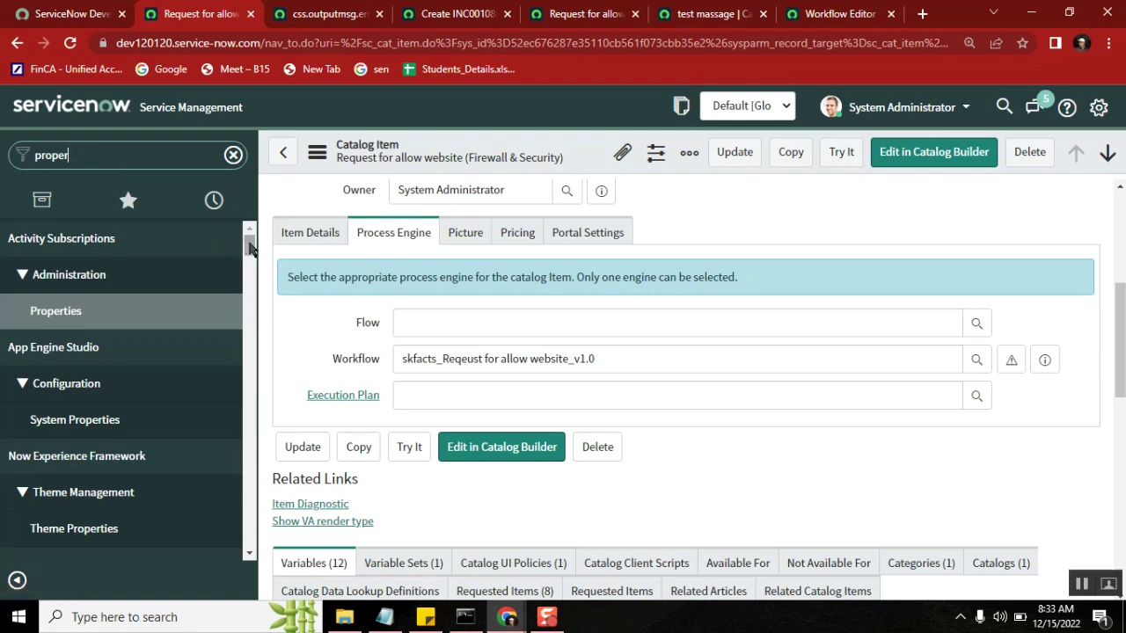
pyautogui.moveTo(249, 248); pyautogui.dragTo(252, 398)
# Replace the navigator filter with "system proper" and open the CSS module under System Properties.
pyautogui.doubleClick(127, 148)
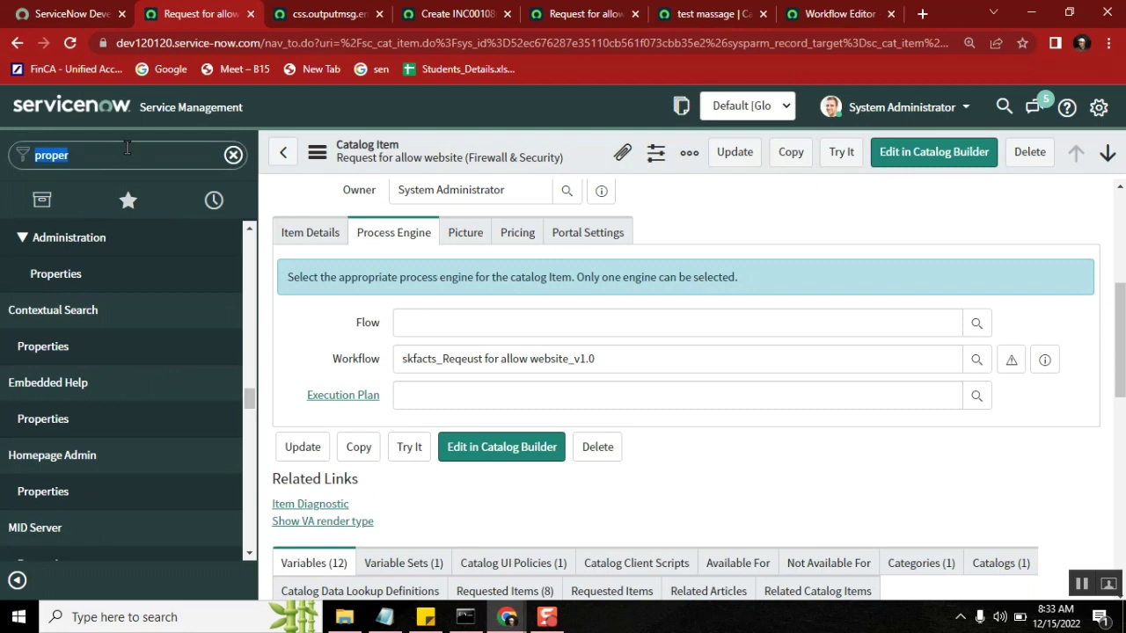
pyautogui.click(127, 147)
pyautogui.write('ty')
pyautogui.press('BackSpace')
pyautogui.press('BackSpace')
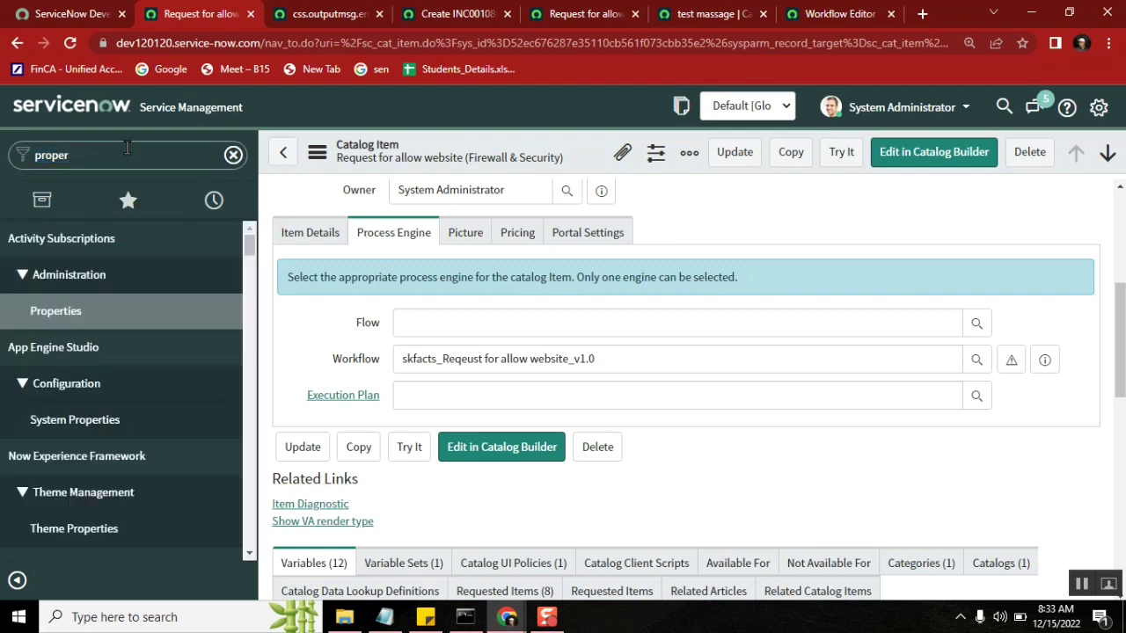
pyautogui.press('BackSpace')
pyautogui.press('BackSpace')
pyautogui.press('BackSpace')
pyautogui.press('BackSpace')
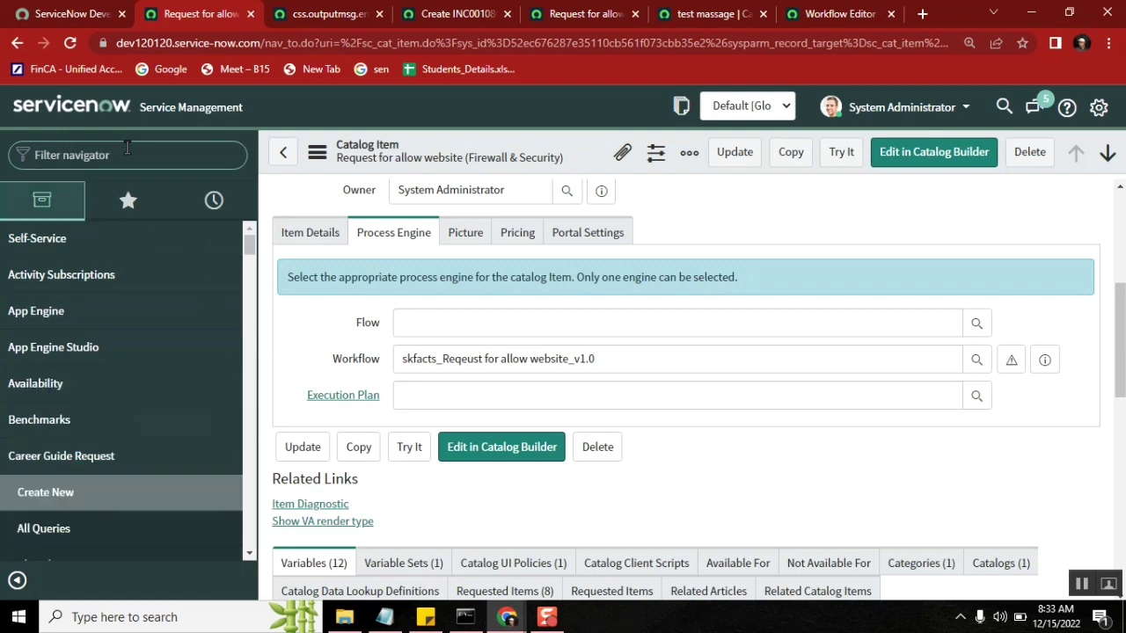
pyautogui.write('system proper')
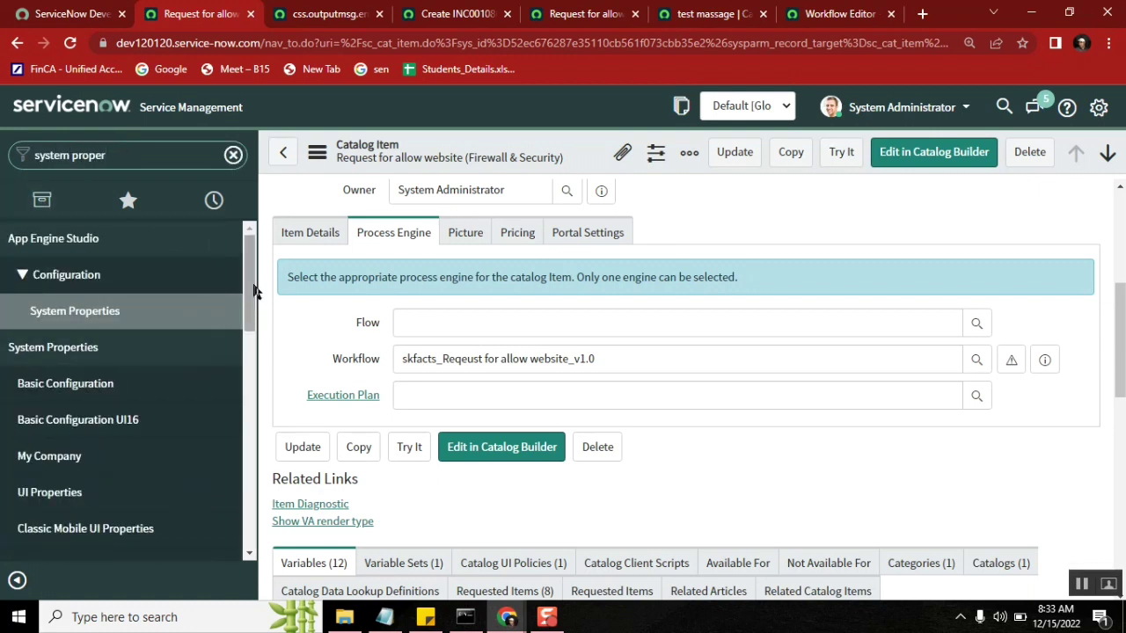
pyautogui.moveTo(254, 291); pyautogui.dragTo(253, 330)
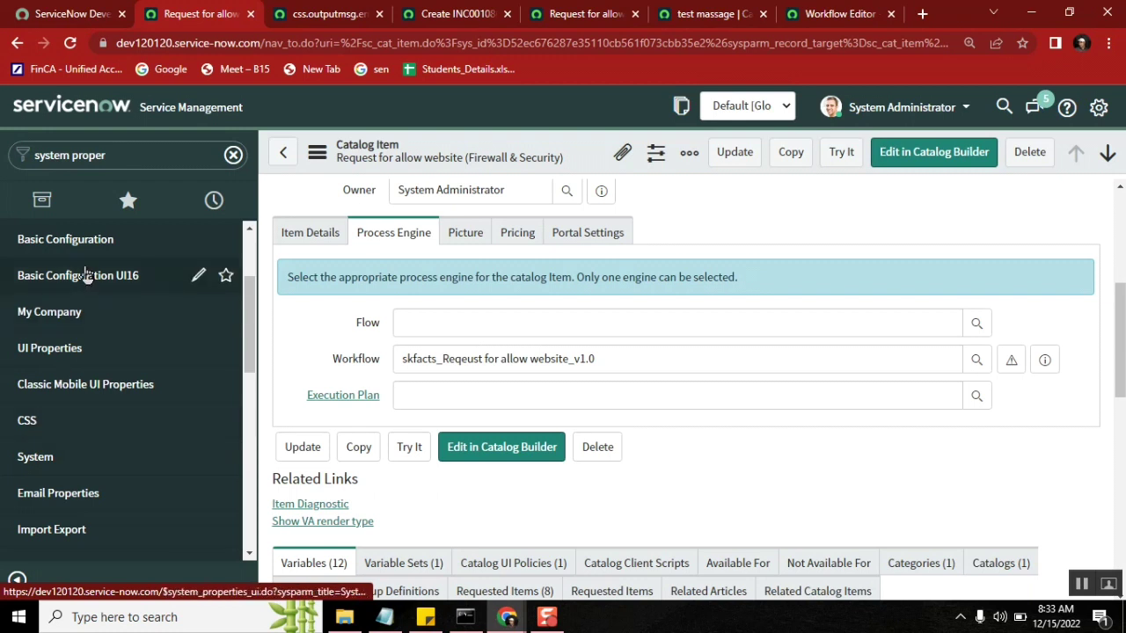
pyautogui.click(33, 429)
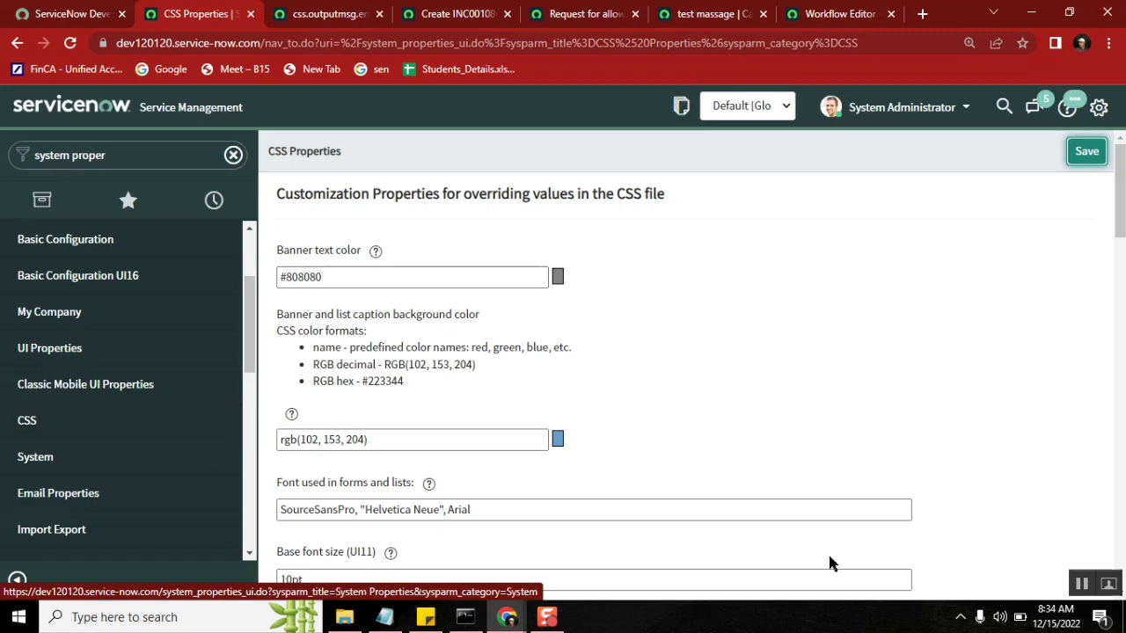
# Look through the full CSS Properties page, including the property for the header's font size, and return to its start.
pyautogui.moveTo(1120, 181); pyautogui.dragTo(1120, 322)
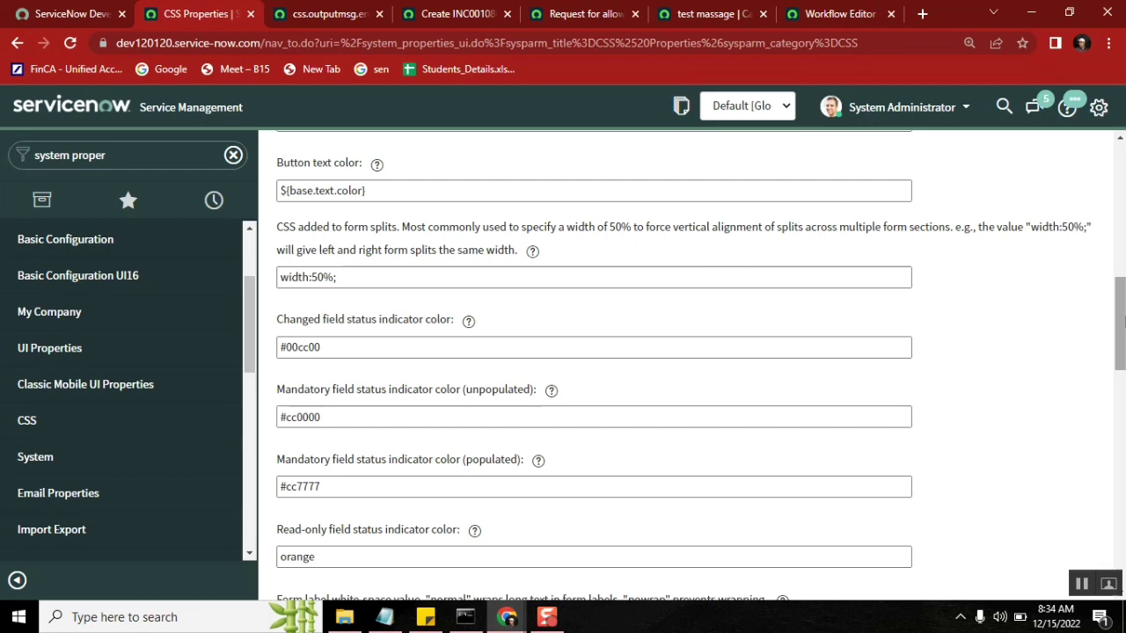
pyautogui.moveTo(1120, 321); pyautogui.dragTo(1120, 442)
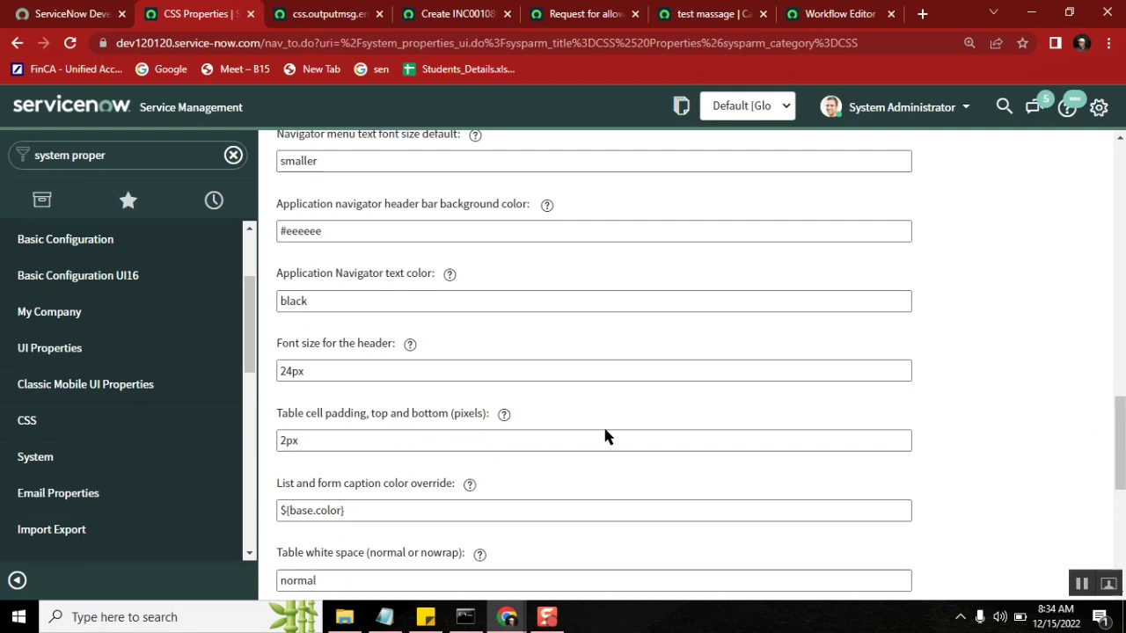
pyautogui.moveTo(310, 347); pyautogui.dragTo(336, 345)
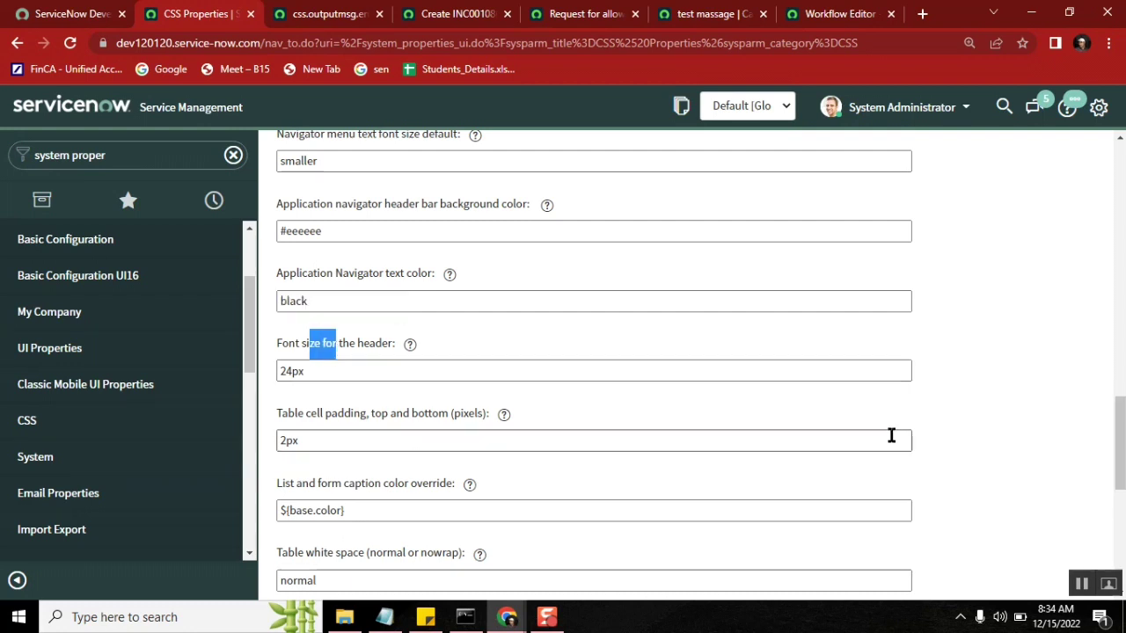
pyautogui.scroll(-3, 1123, 414)
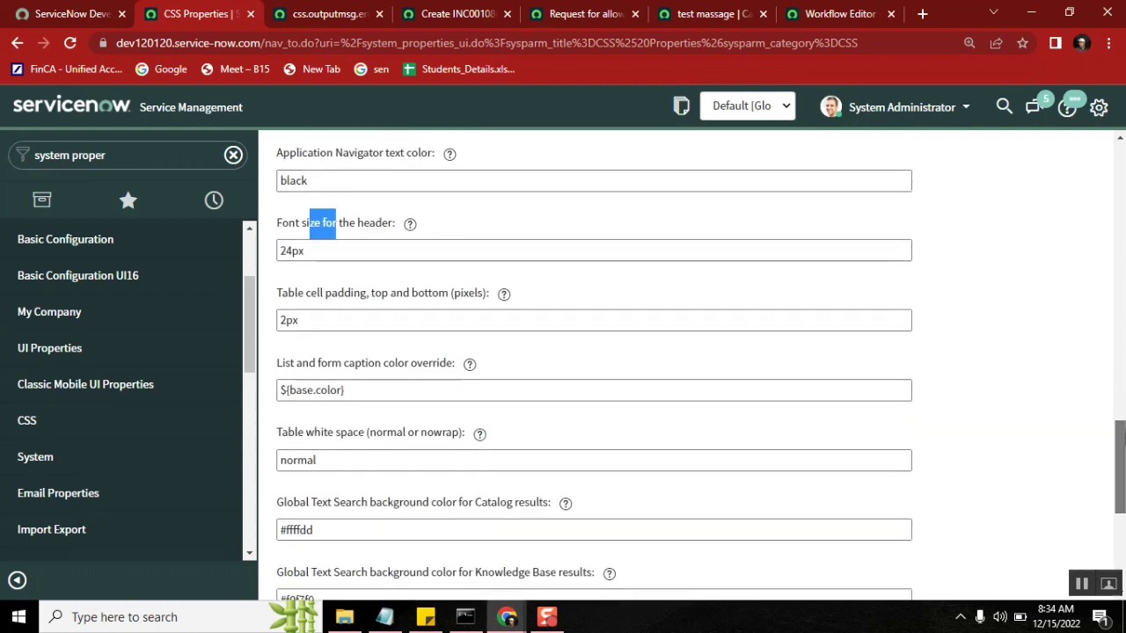
pyautogui.scroll(-3, 1121, 467)
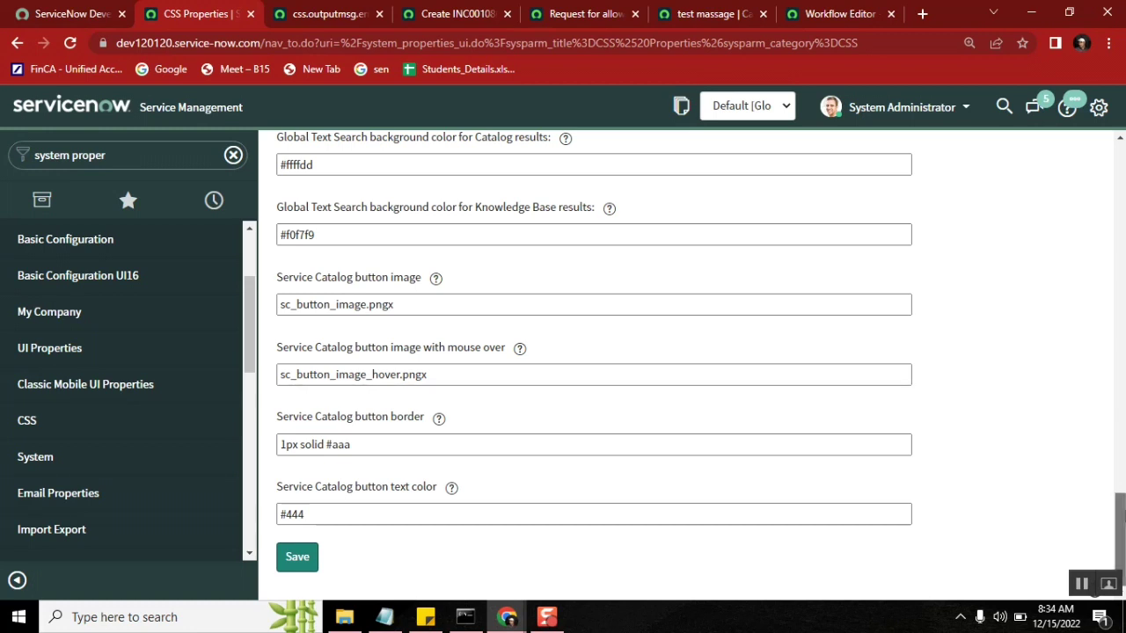
pyautogui.scroll(3, 1121, 517)
pyautogui.scroll(3, 1121, 457)
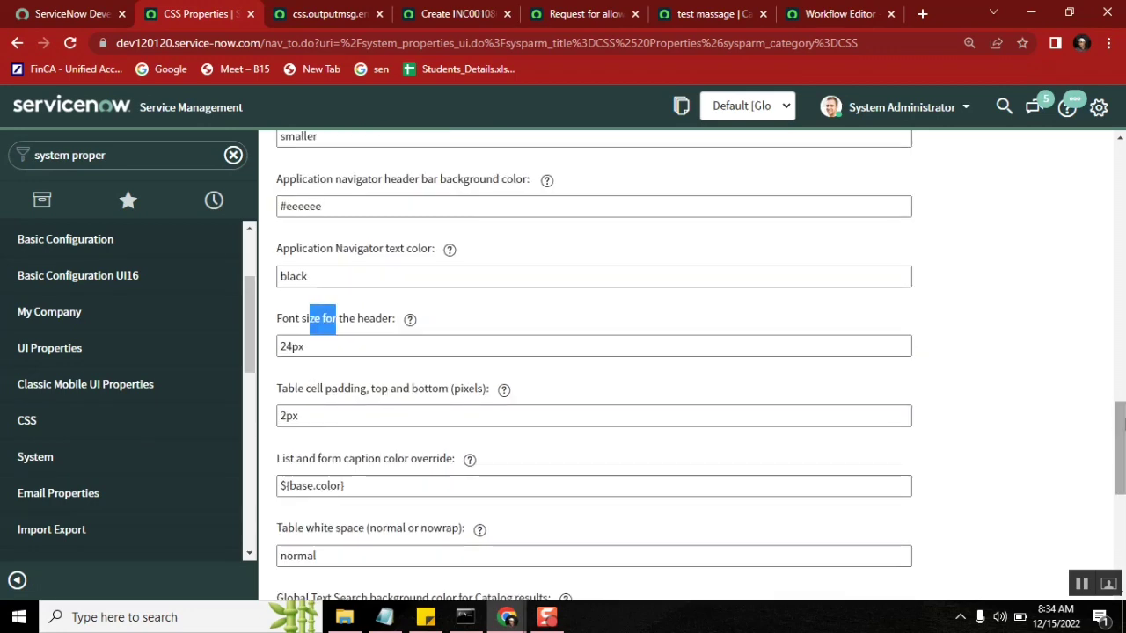
pyautogui.moveTo(1122, 424); pyautogui.dragTo(1118, 171)
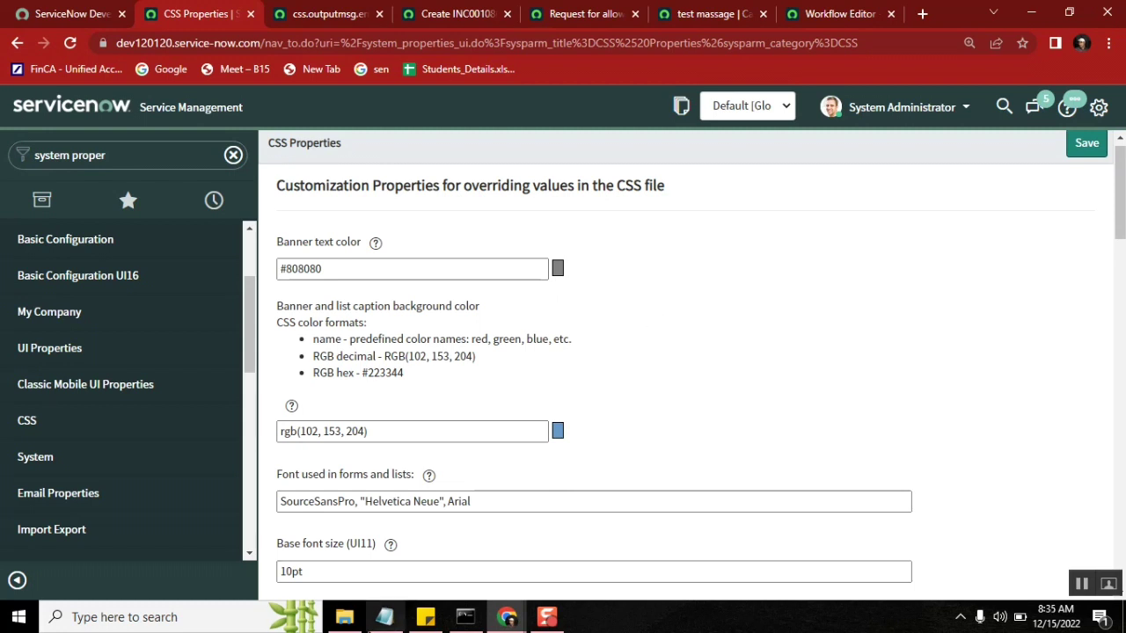
# Switch to Class45_Workflow_4.txt in Notepad and add a "Resumes:" line a few lines below the 9pt !important note.
pyautogui.click(330, 15)
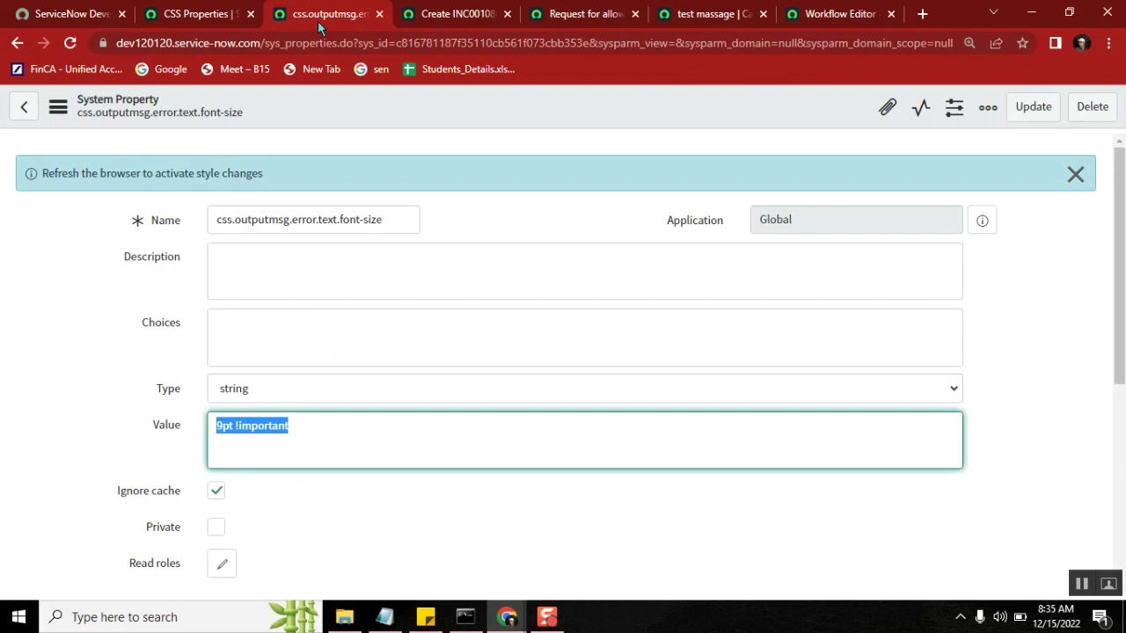
pyautogui.click(387, 618)
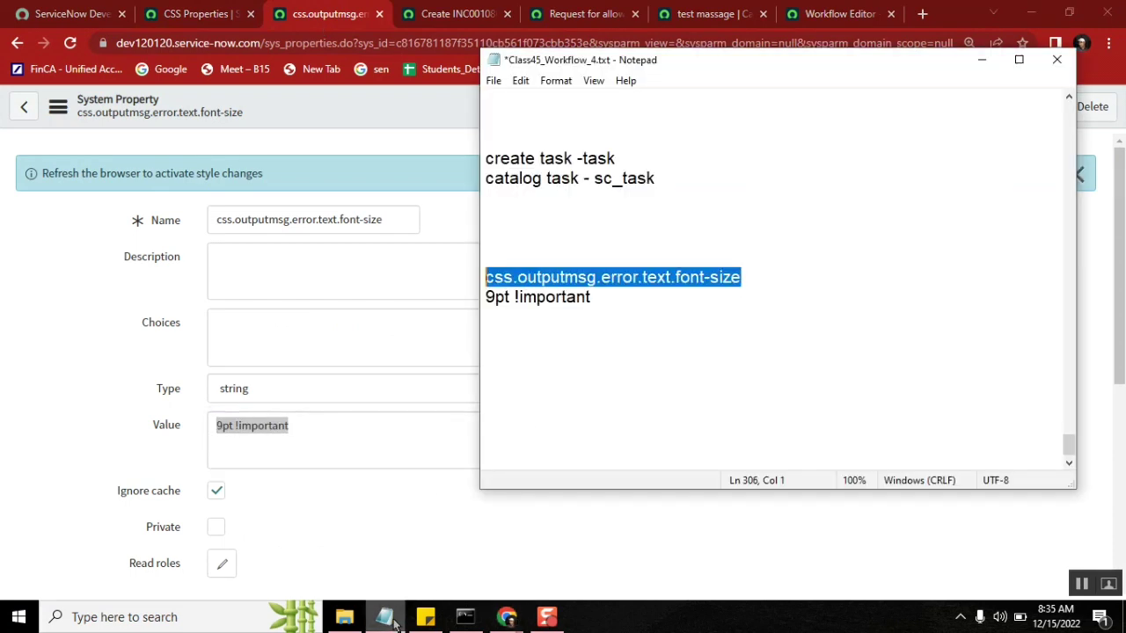
pyautogui.click(521, 338)
pyautogui.press('Return')
pyautogui.press('Return')
pyautogui.press('Return')
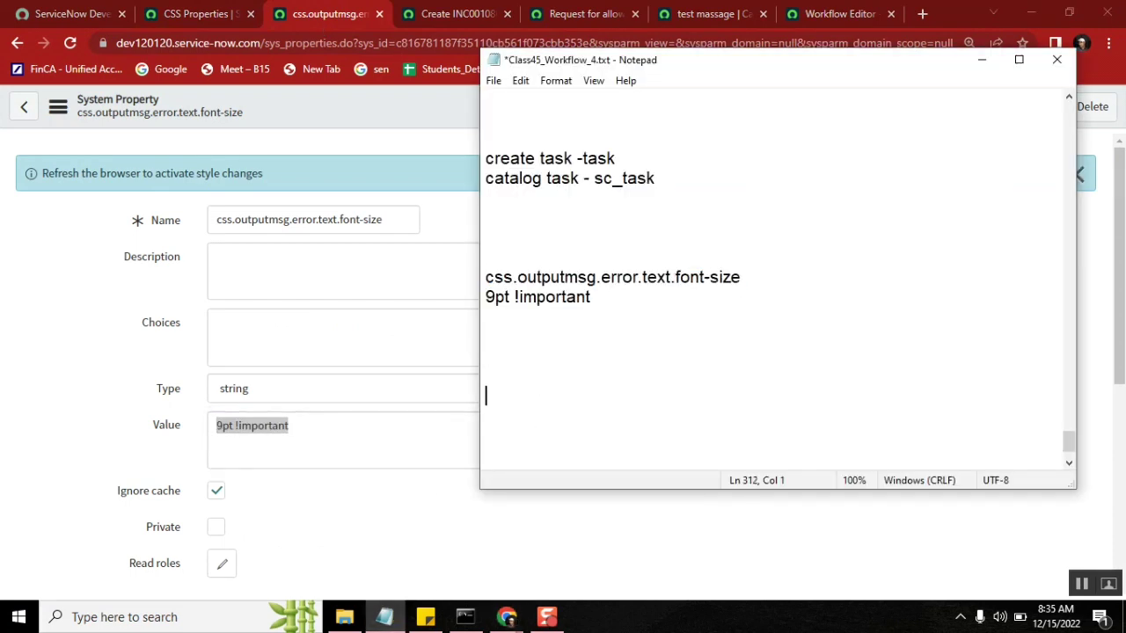
pyautogui.write('Resumes:')
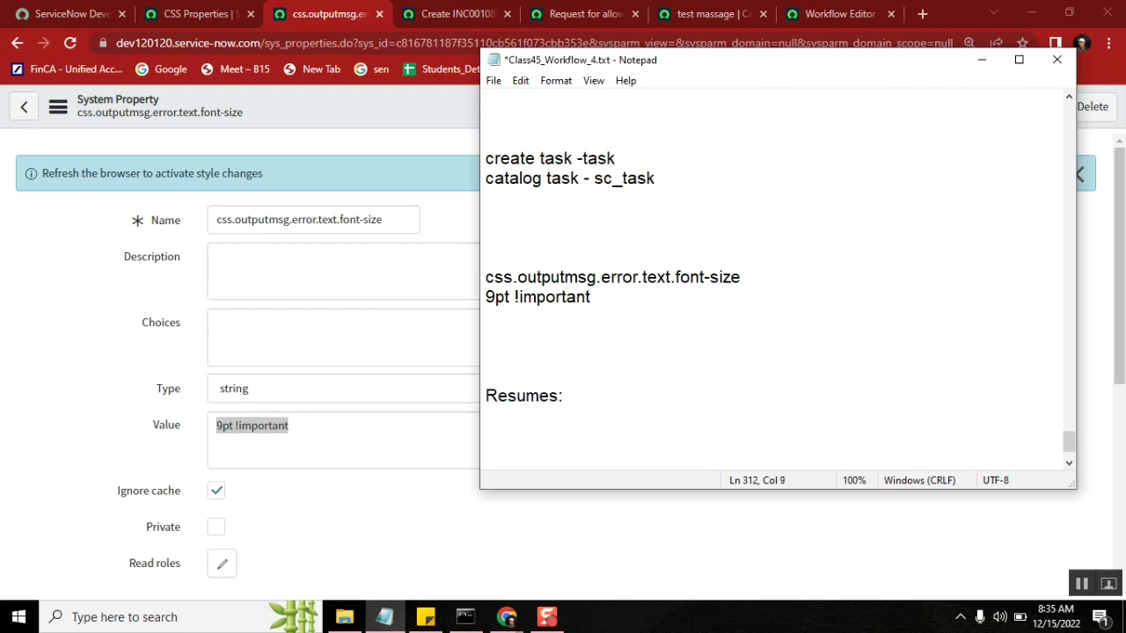
pyautogui.press('Up')
pyautogui.press('Up')
pyautogui.press('Up')
# Close the browser pages of the css.outputmsg.error.text.font-size property and the new incident record.
pyautogui.click(379, 13)
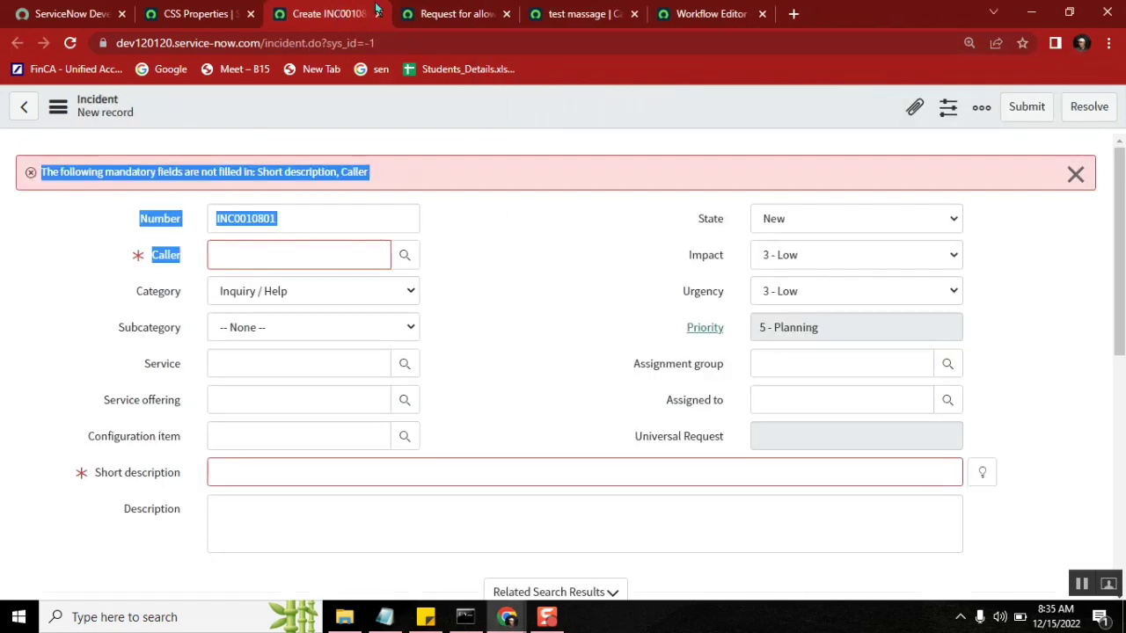
pyautogui.click(510, 221)
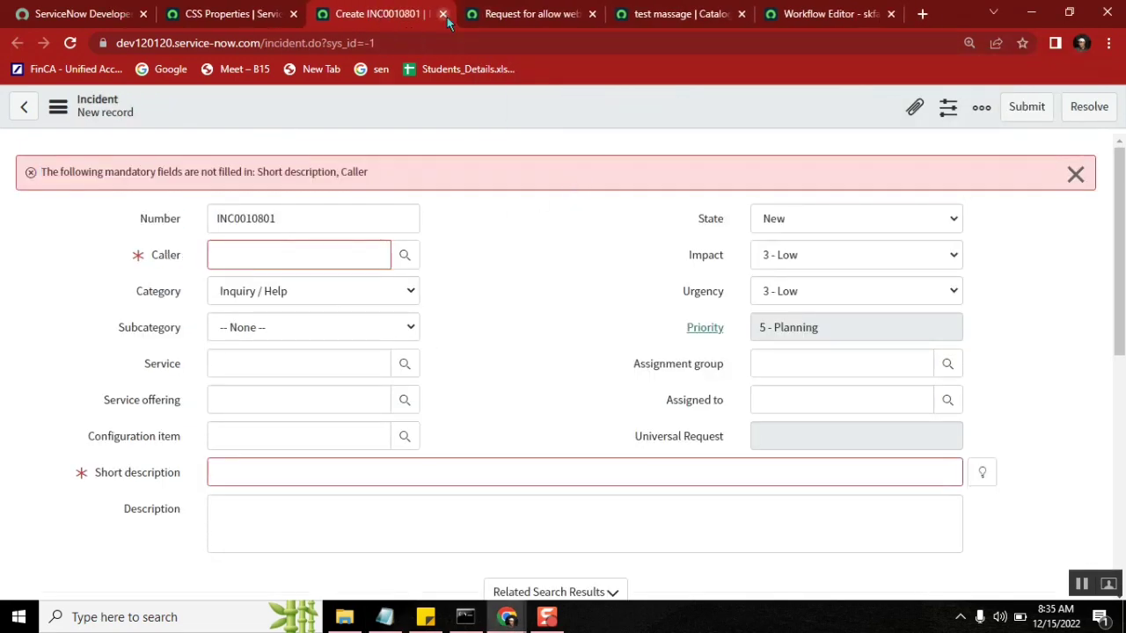
pyautogui.click(443, 14)
# Compare the font size value in the test massage client script with the message shown on the catalog item page.
pyautogui.click(521, 14)
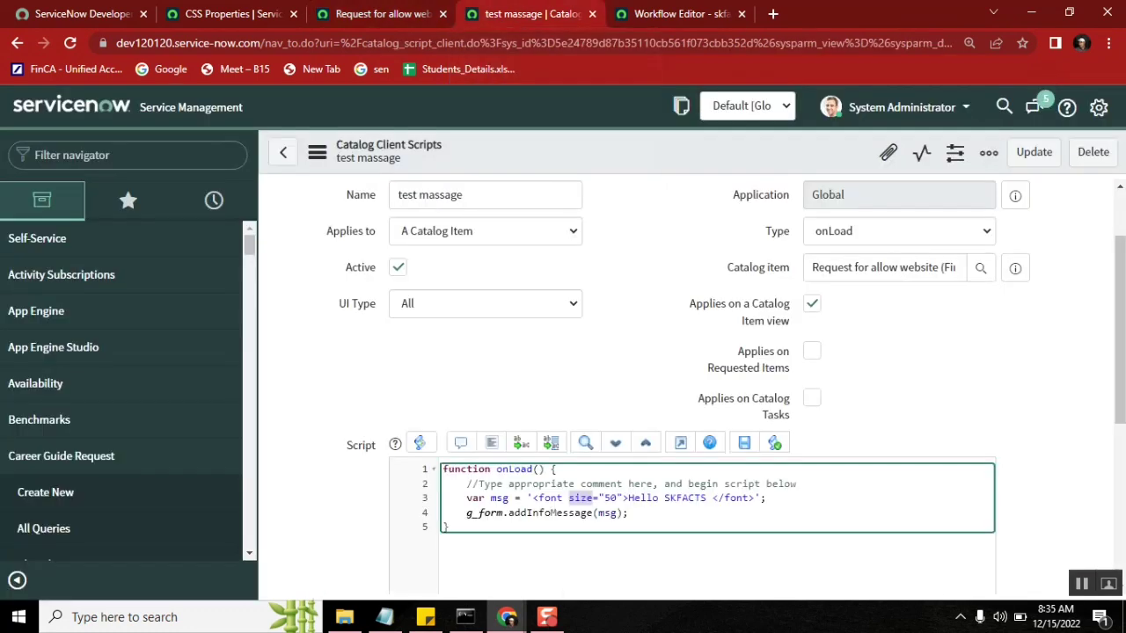
pyautogui.doubleClick(610, 498)
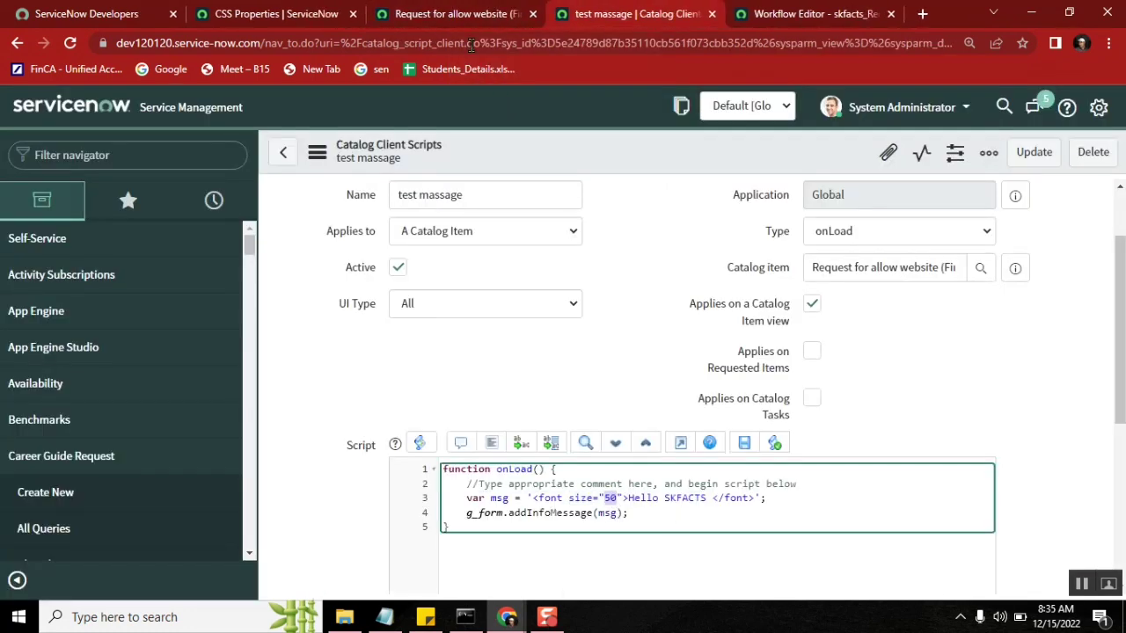
pyautogui.click(463, 14)
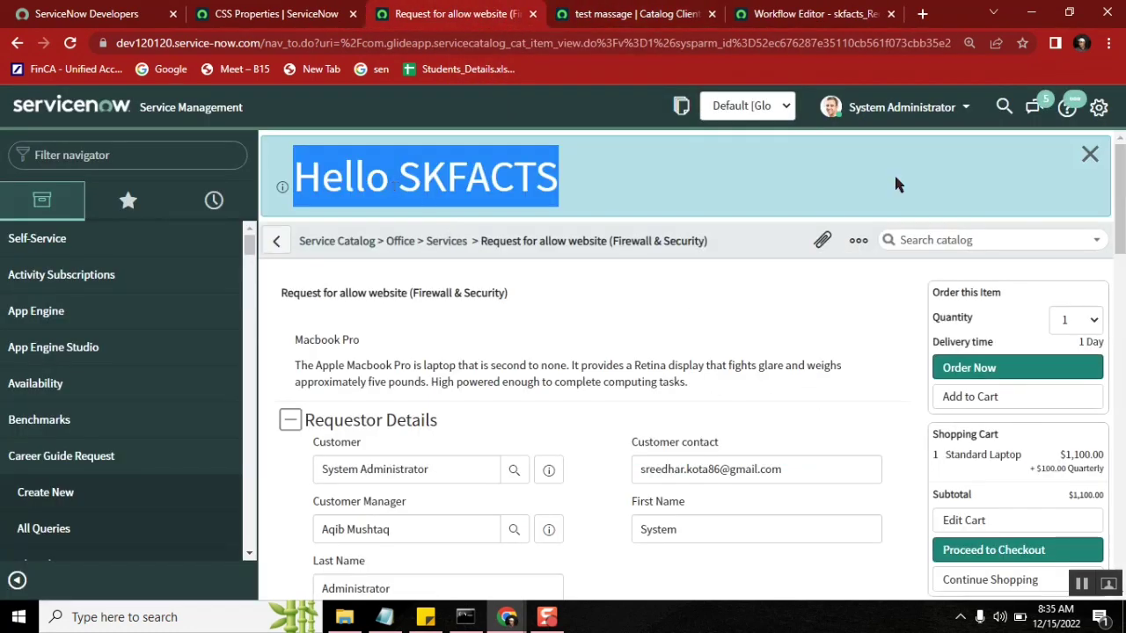
pyautogui.click(626, 13)
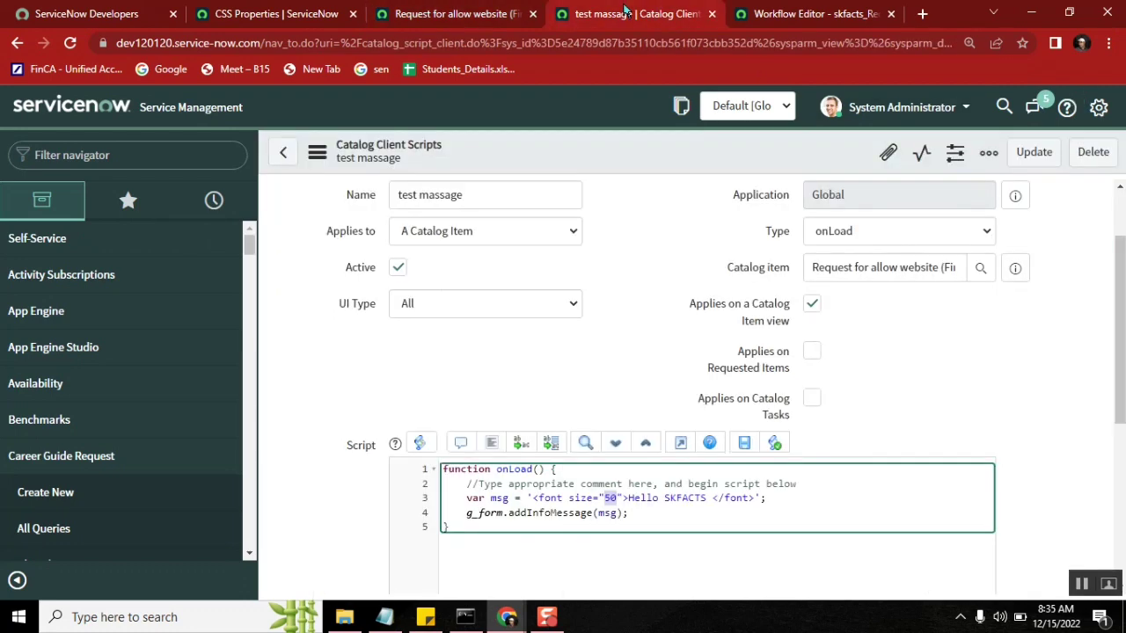
# Start a color attribute (color=) after the size attribute in the font tag on the script's msg line.
pyautogui.doubleClick(608, 498)
pyautogui.click(624, 498)
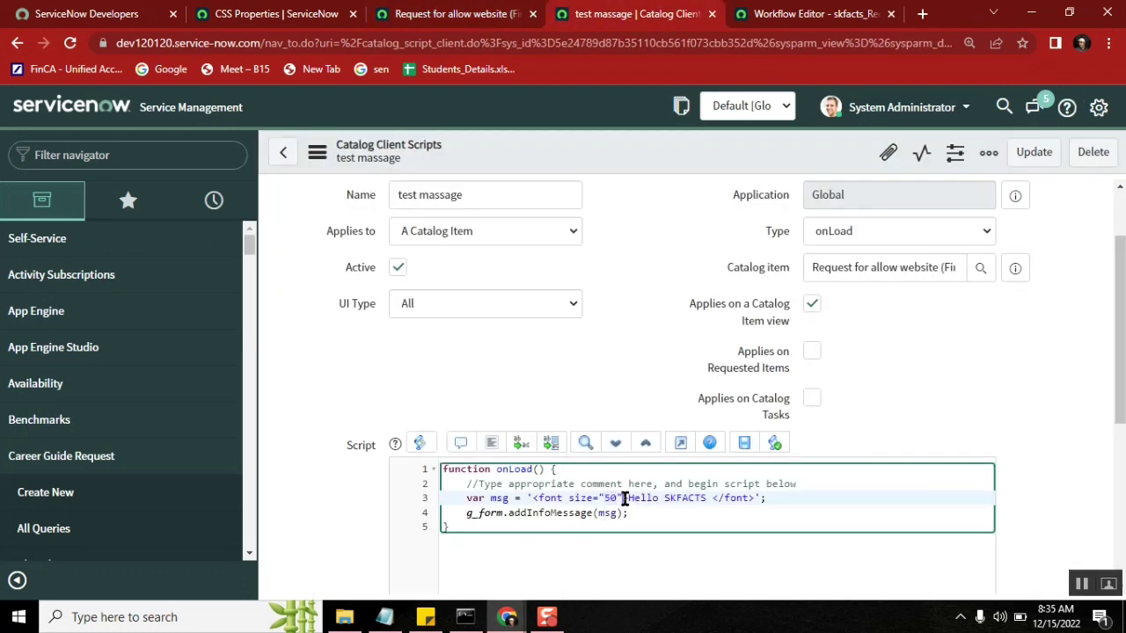
pyautogui.write('co')
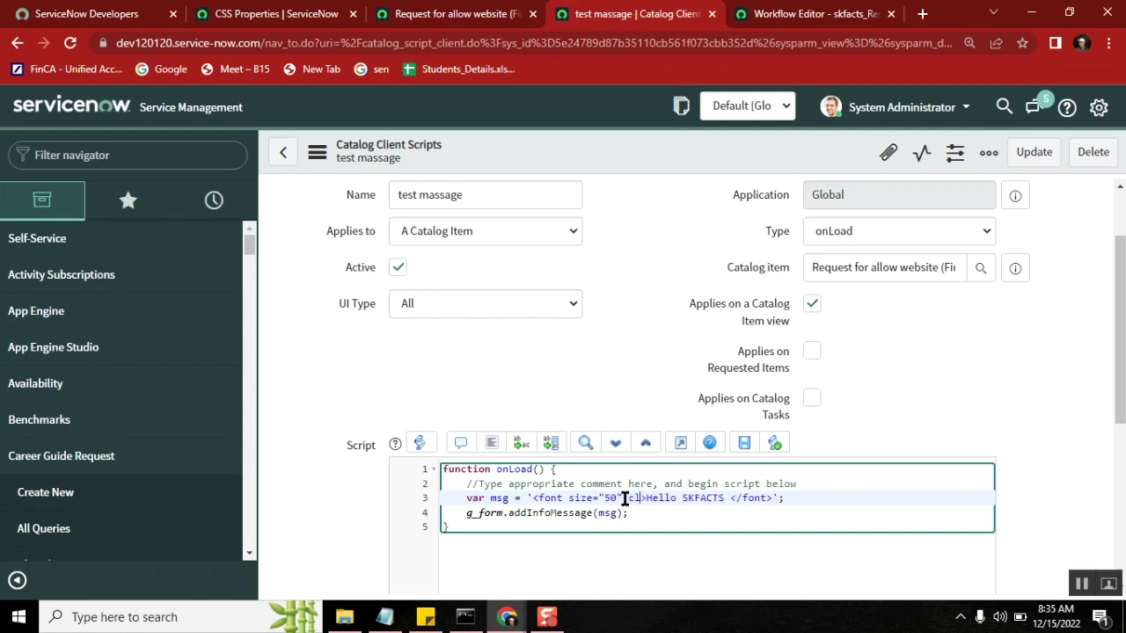
pyautogui.write('lor')
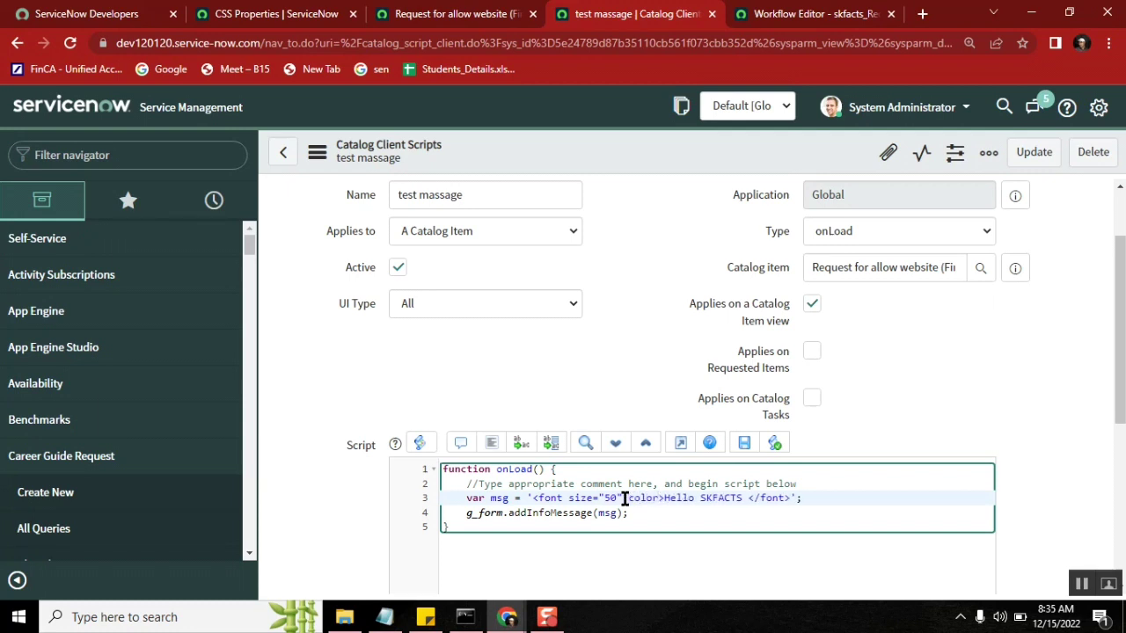
pyautogui.write("='")
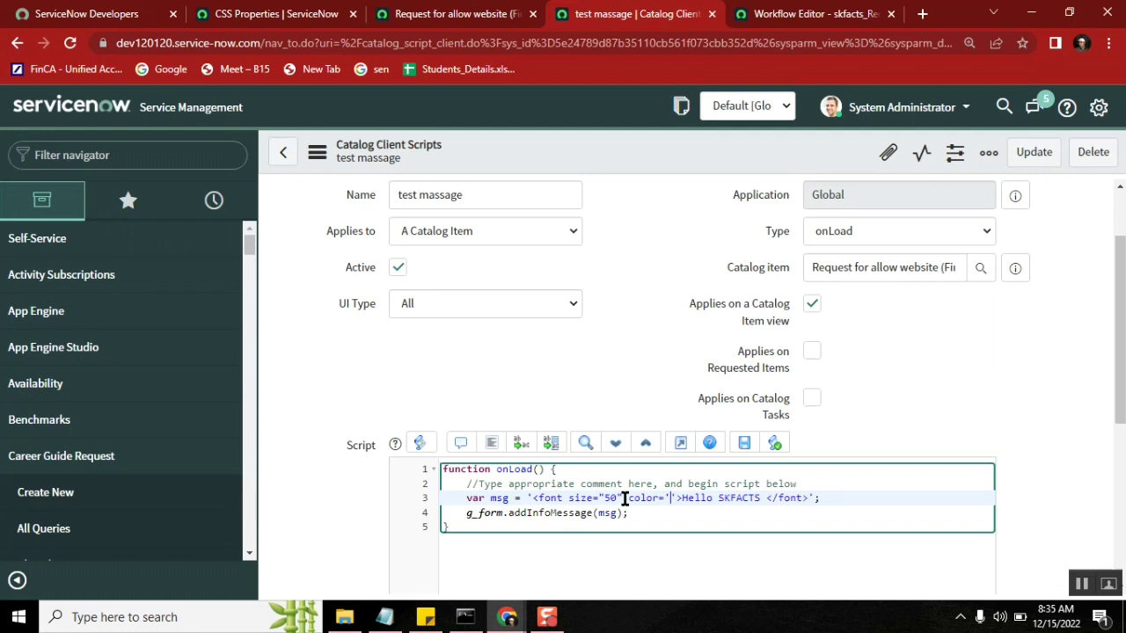
pyautogui.press('BackSpace')
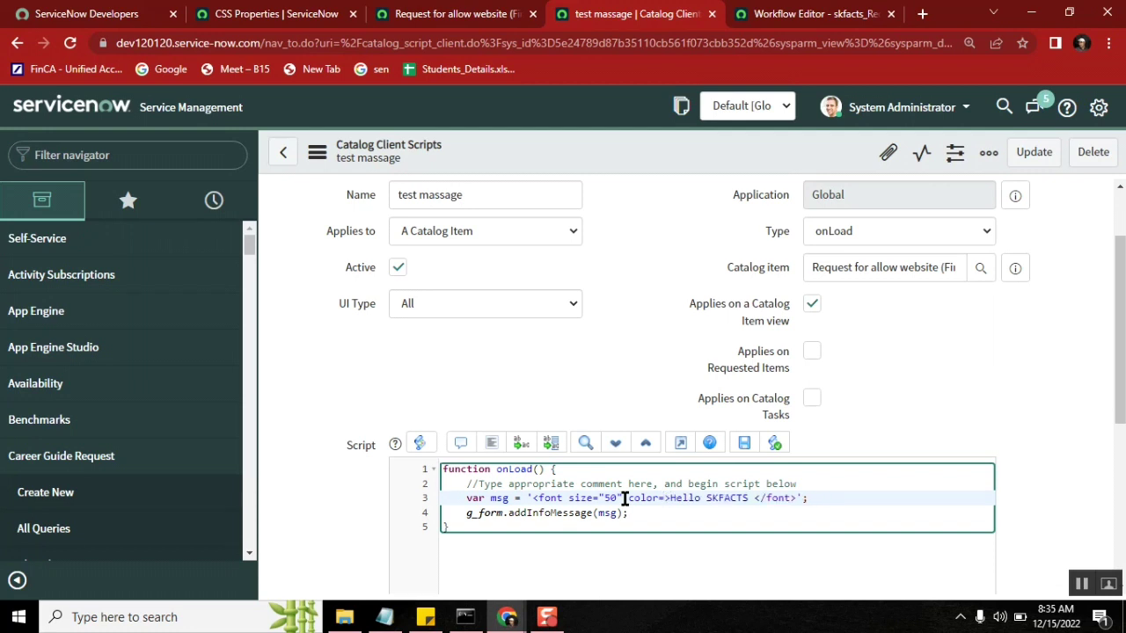
# Search Google for "css color red" in a new browser page and copy red's hex code #FF0000.
pyautogui.click(922, 14)
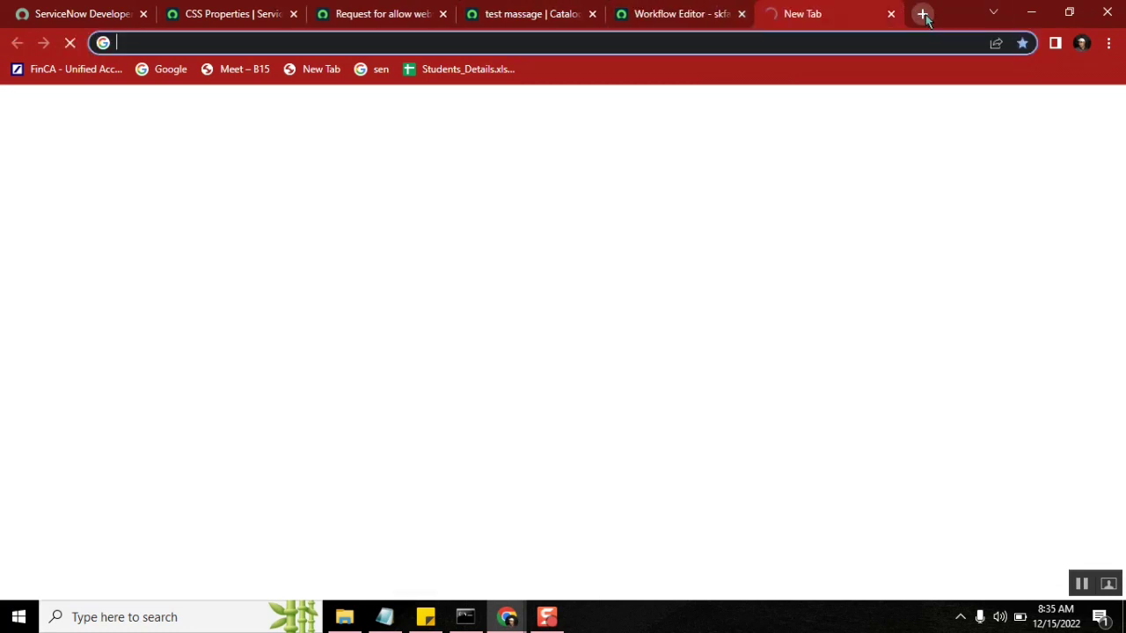
pyautogui.write('css c')
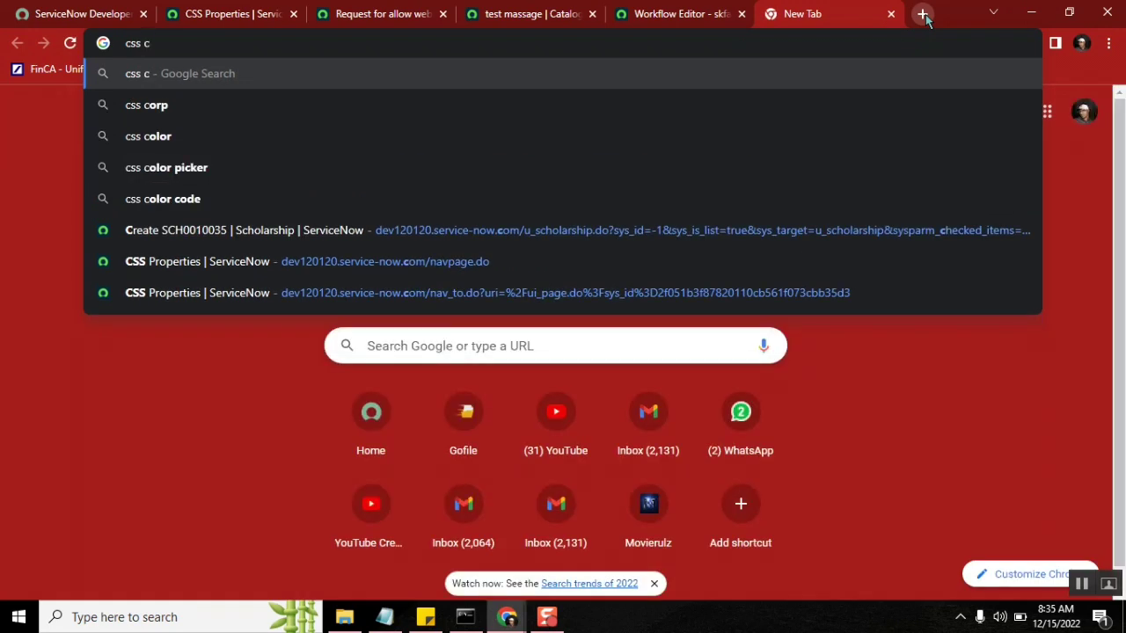
pyautogui.write('olor red')
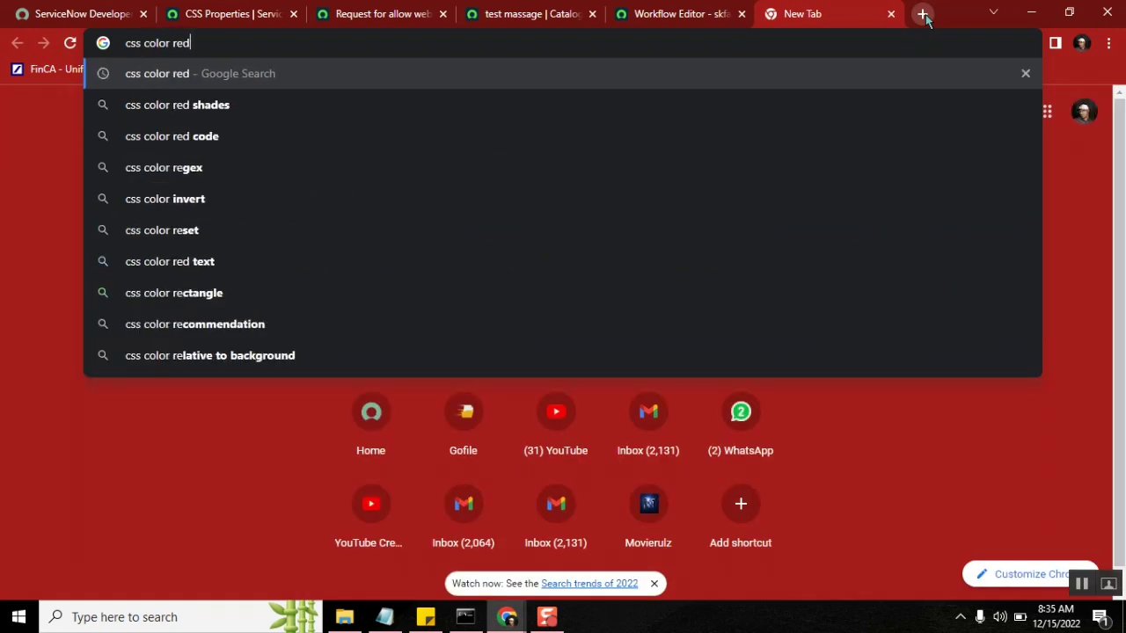
pyautogui.press('Return')
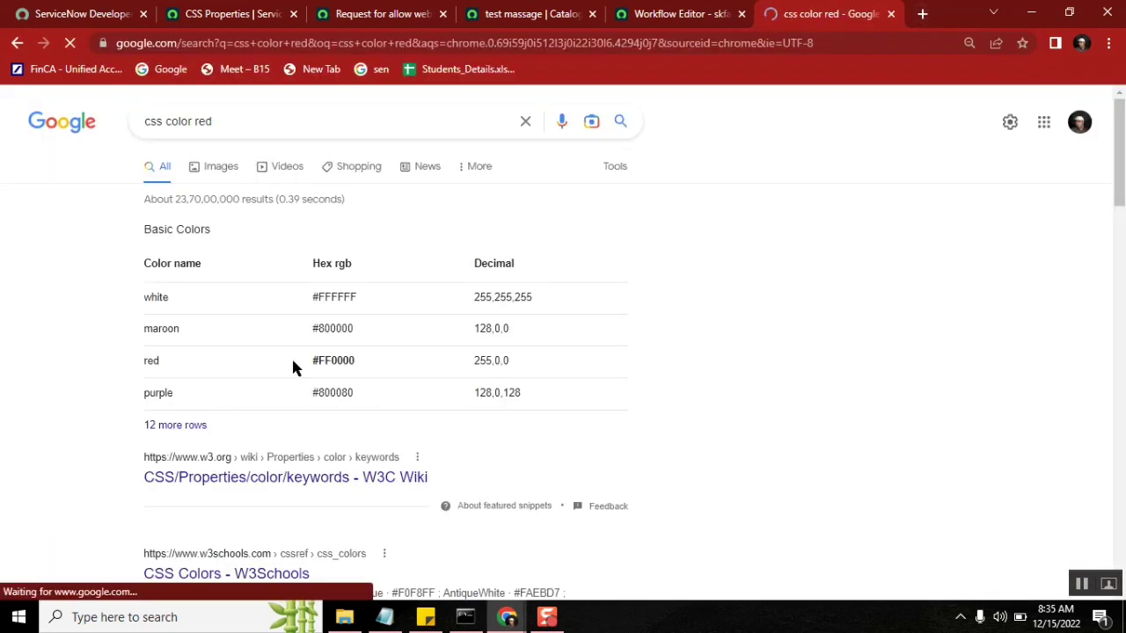
pyautogui.moveTo(355, 361); pyautogui.dragTo(314, 368)
pyautogui.hotkey('ctrl', 'c')
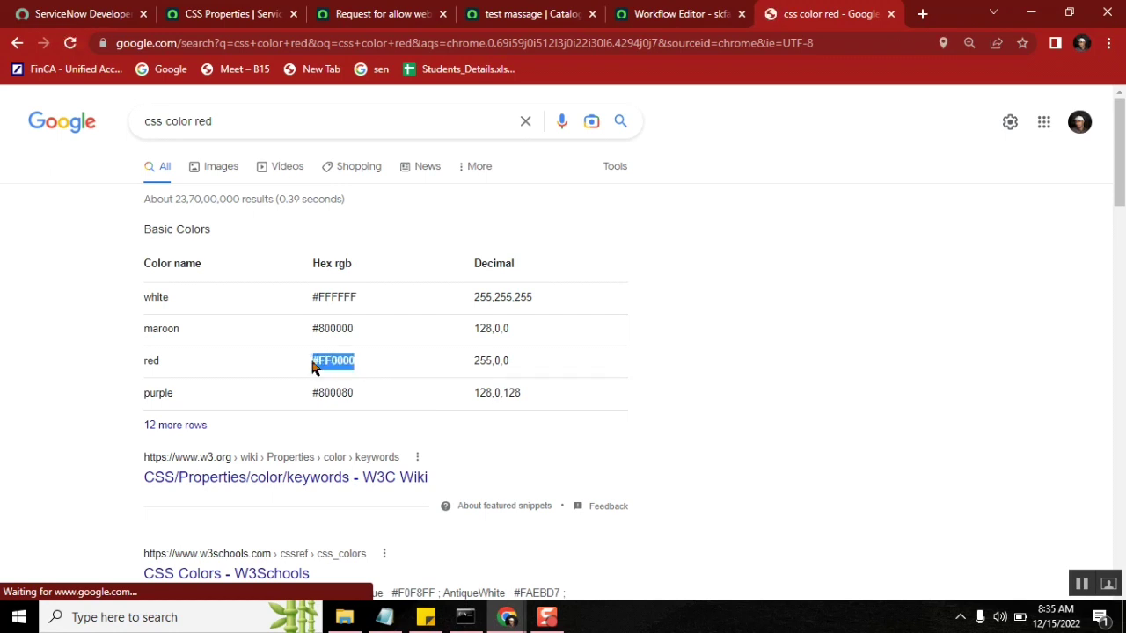
# Return to the test massage script and set the font tag's color attribute to "#FF0000".
pyautogui.click(528, 14)
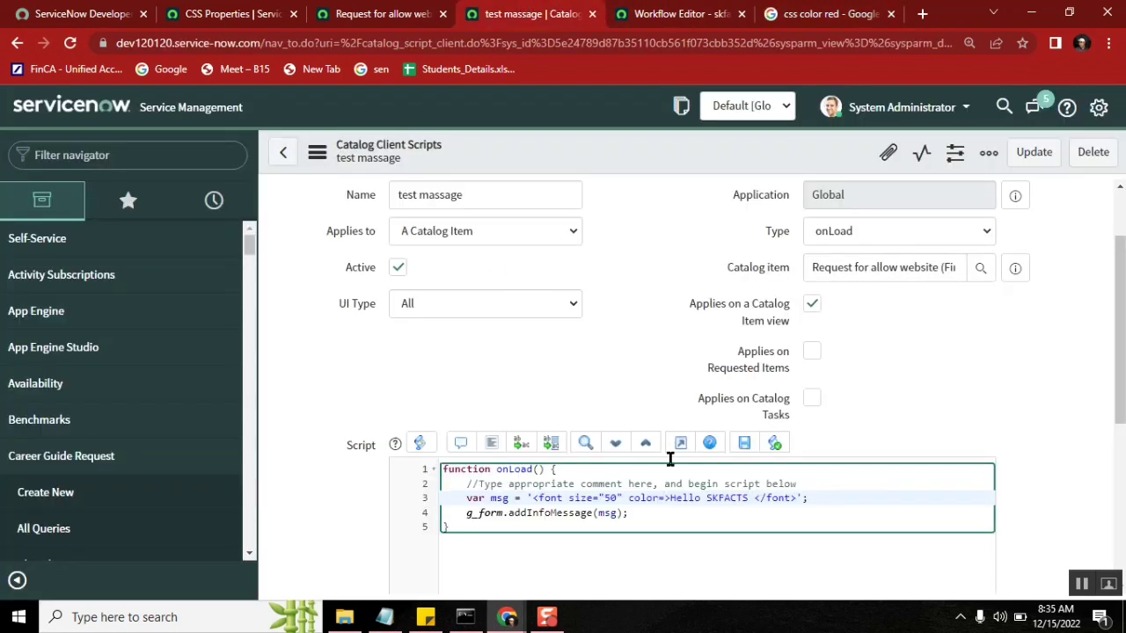
pyautogui.write('"')
pyautogui.press('BackSpace')
pyautogui.write('"')
pyautogui.hotkey('ctrl', 'v')
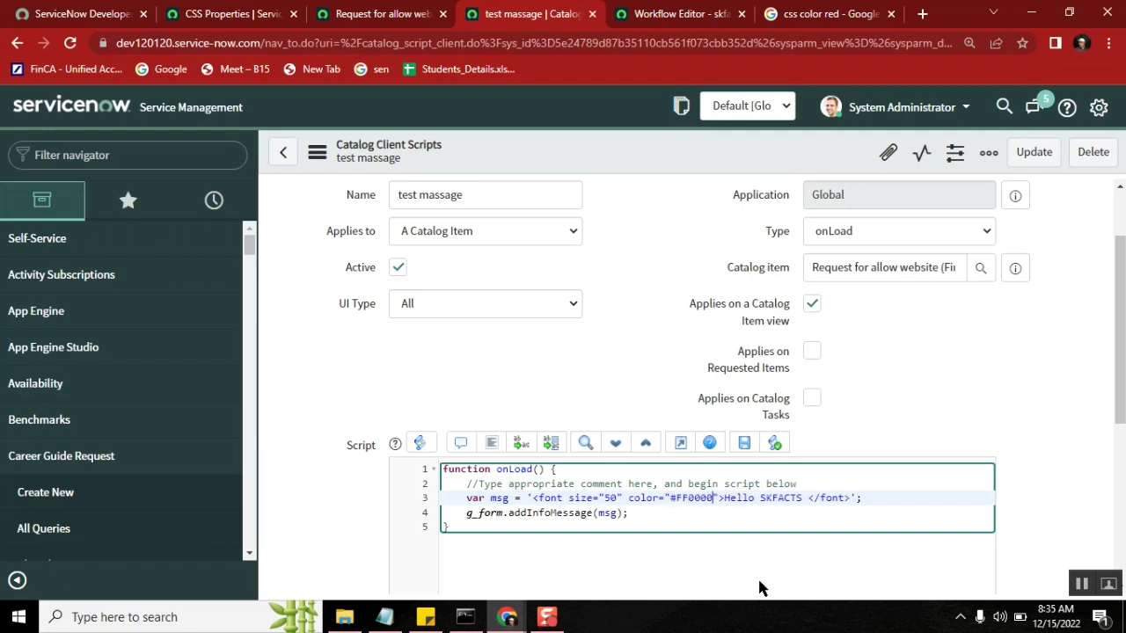
# Save the test massage client script and reload the Request for allow website catalog item page.
pyautogui.rightClick(630, 149)
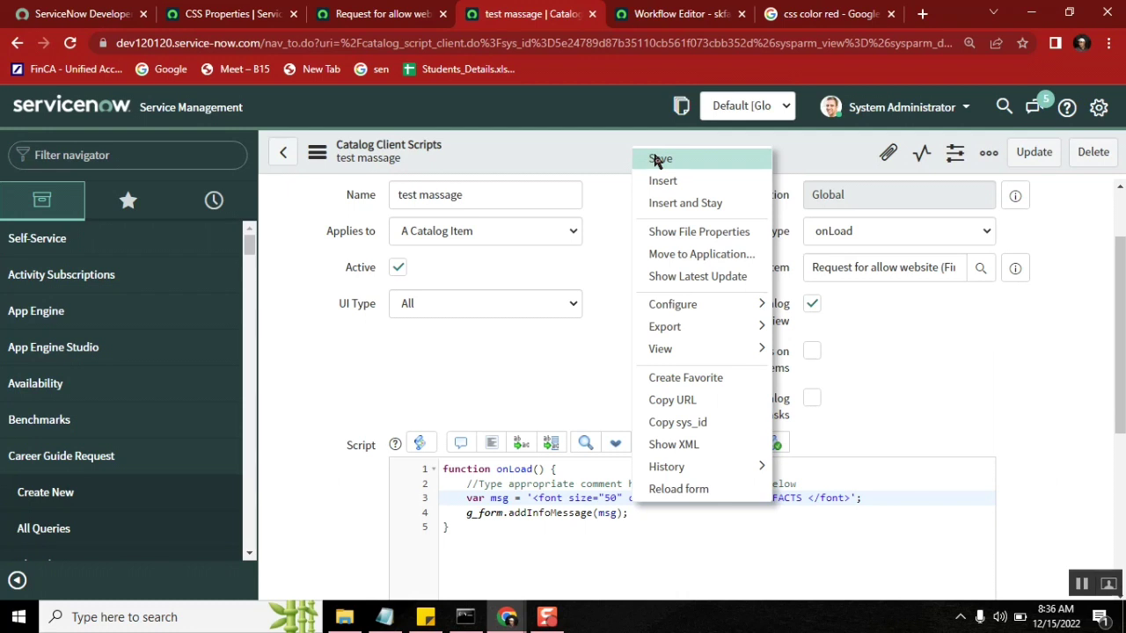
pyautogui.click(658, 159)
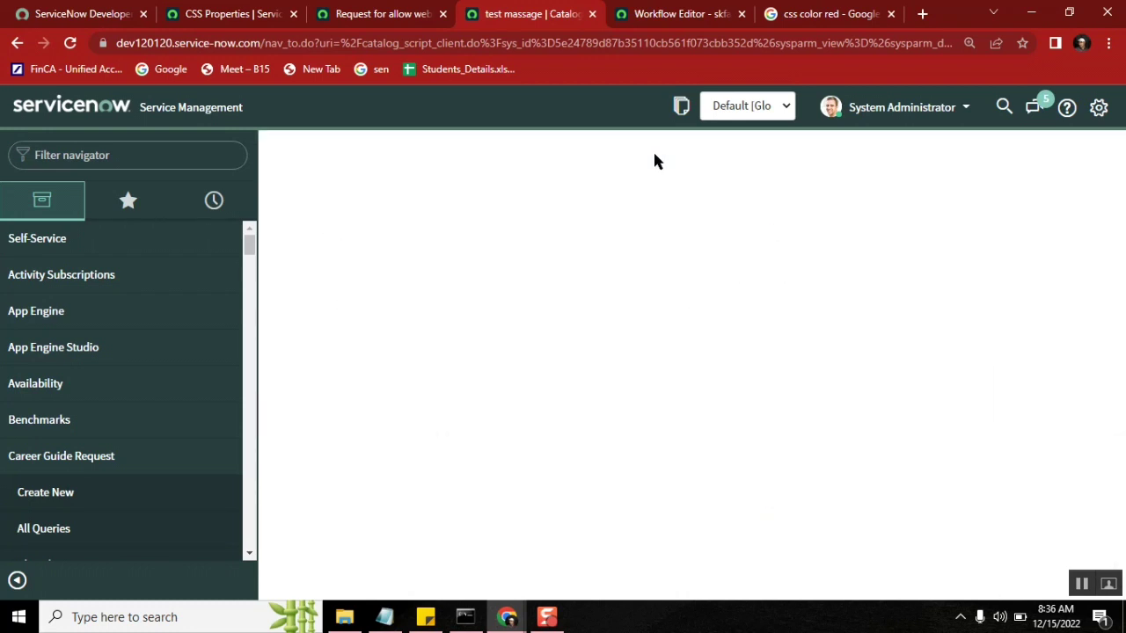
pyautogui.click(381, 14)
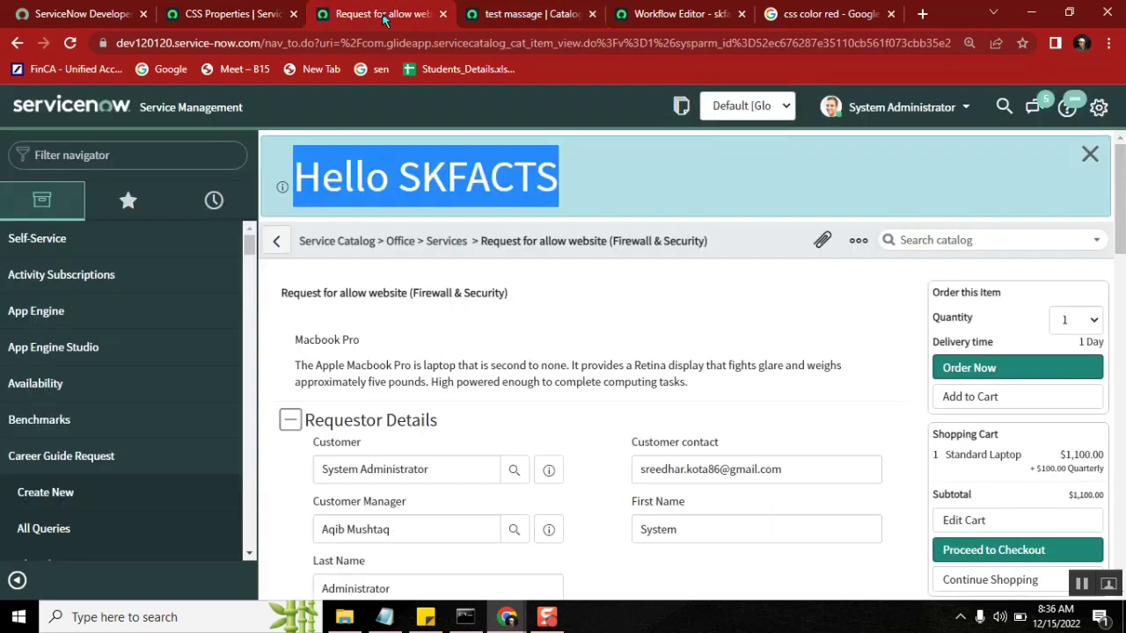
pyautogui.click(71, 43)
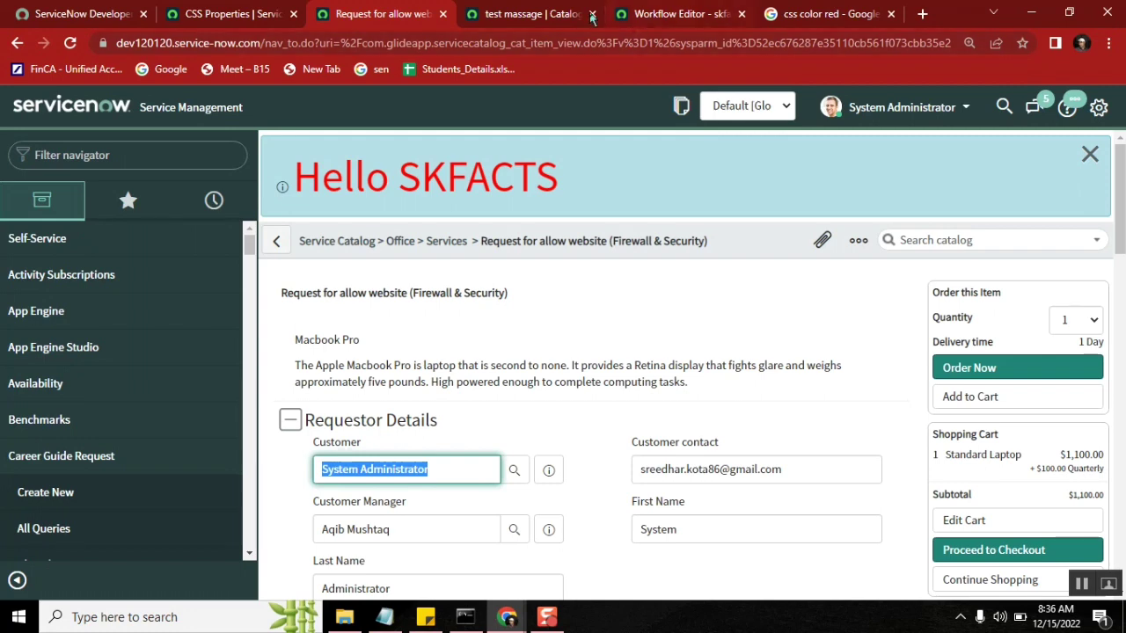
# Reopen the test massage script and examine the font tag with its size and color attributes on the msg line.
pyautogui.click(528, 14)
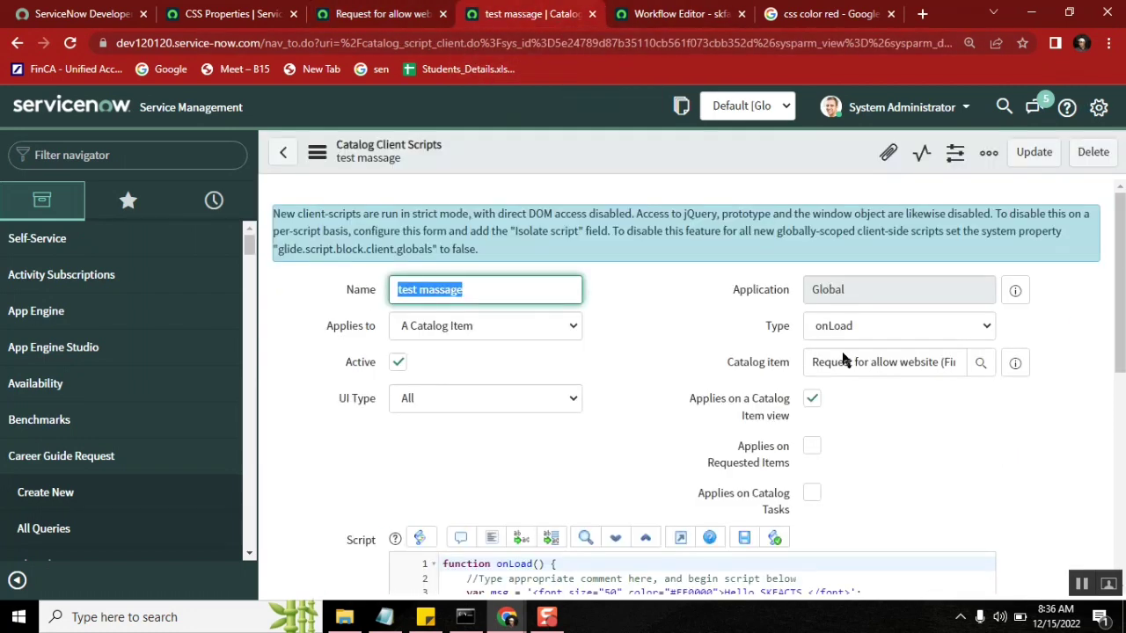
pyautogui.scroll(-3, 648, 371)
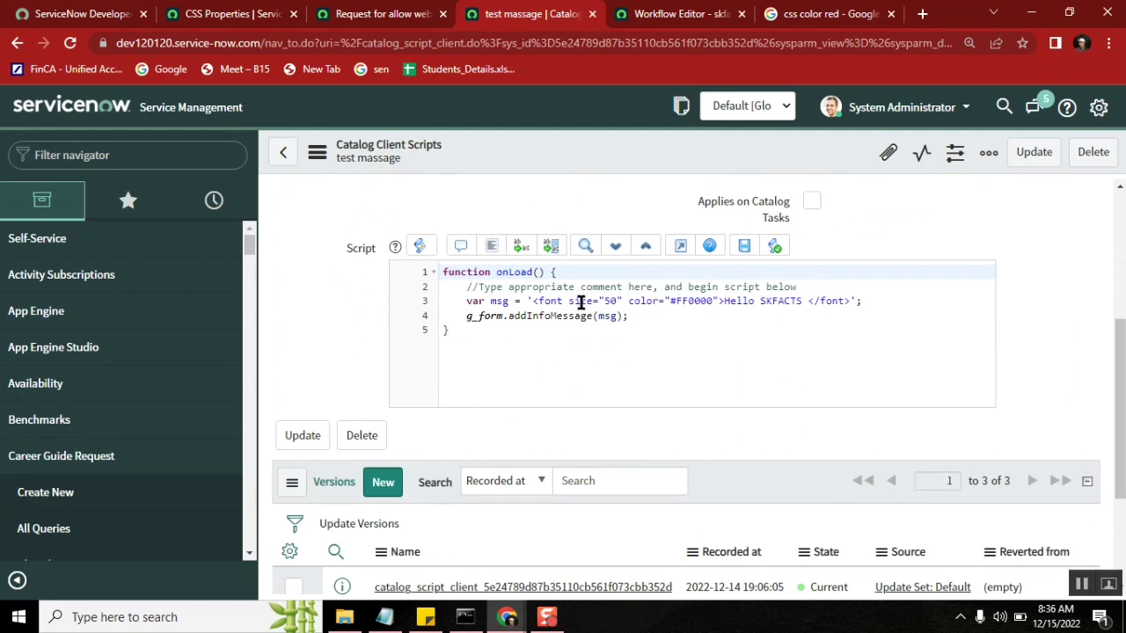
pyautogui.moveTo(562, 302); pyautogui.dragTo(531, 301)
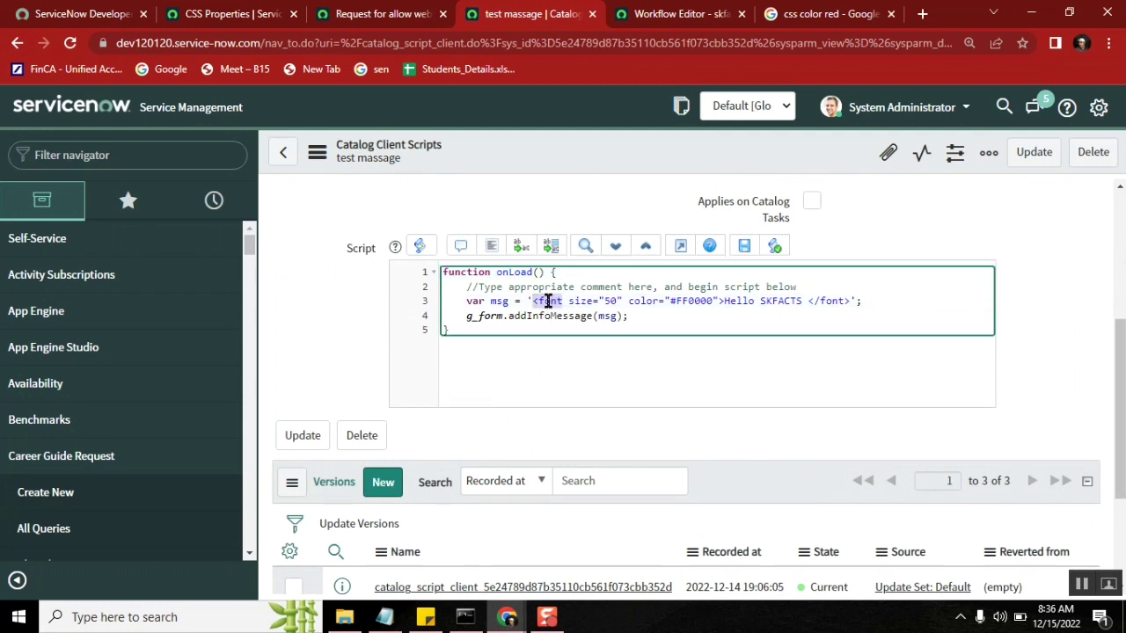
pyautogui.click(851, 301)
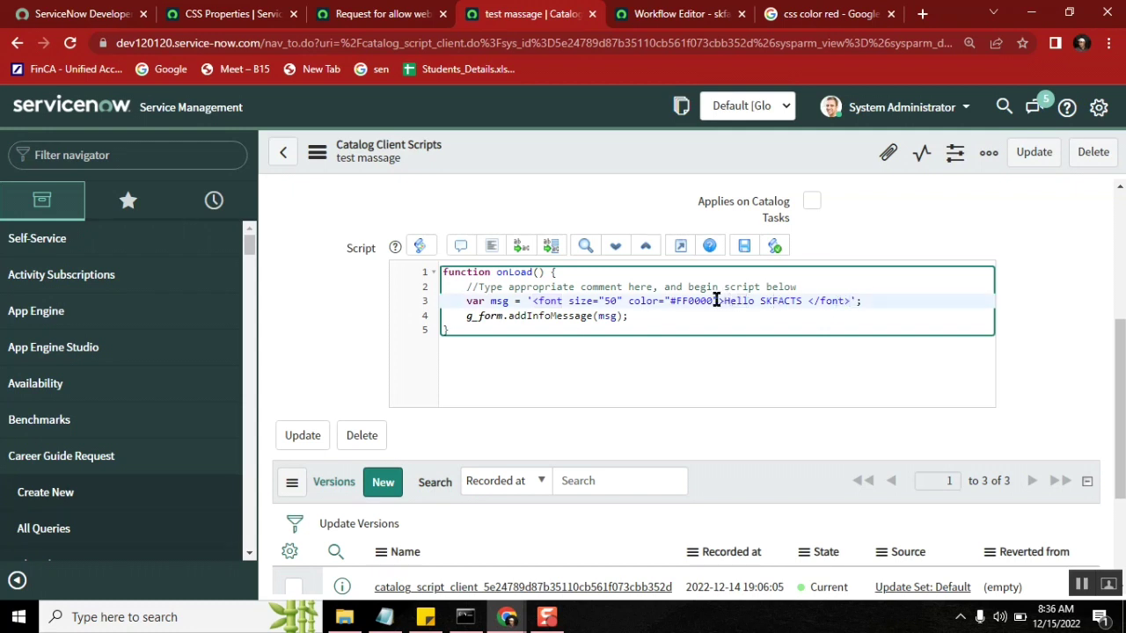
pyautogui.keyDown('shift'); pyautogui.click(565, 301); pyautogui.keyUp('shift')
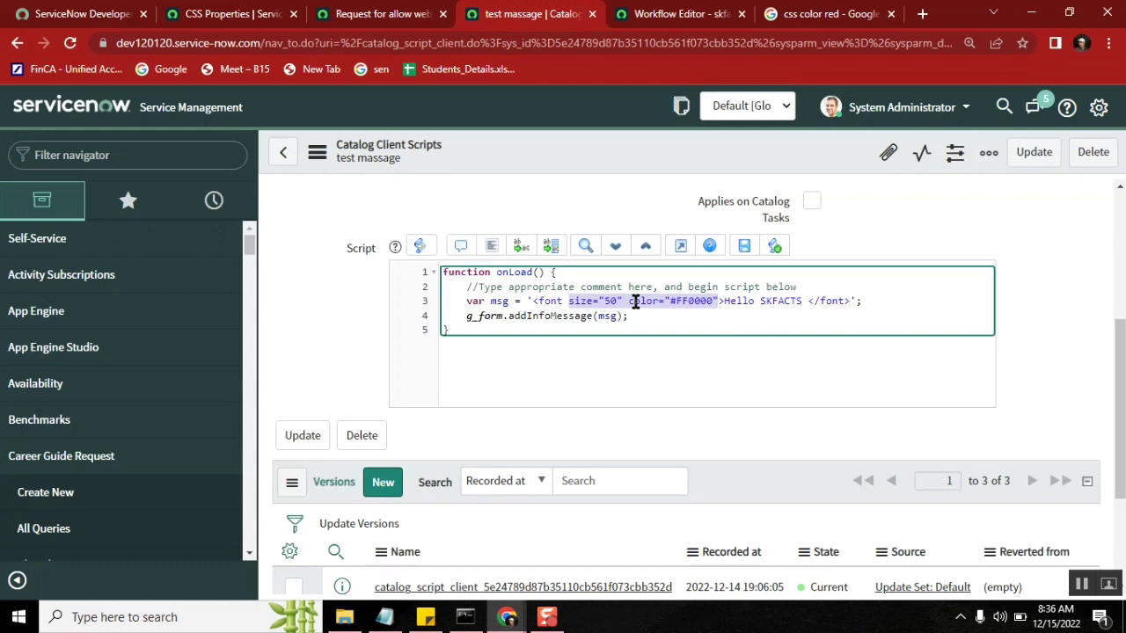
pyautogui.click(589, 301)
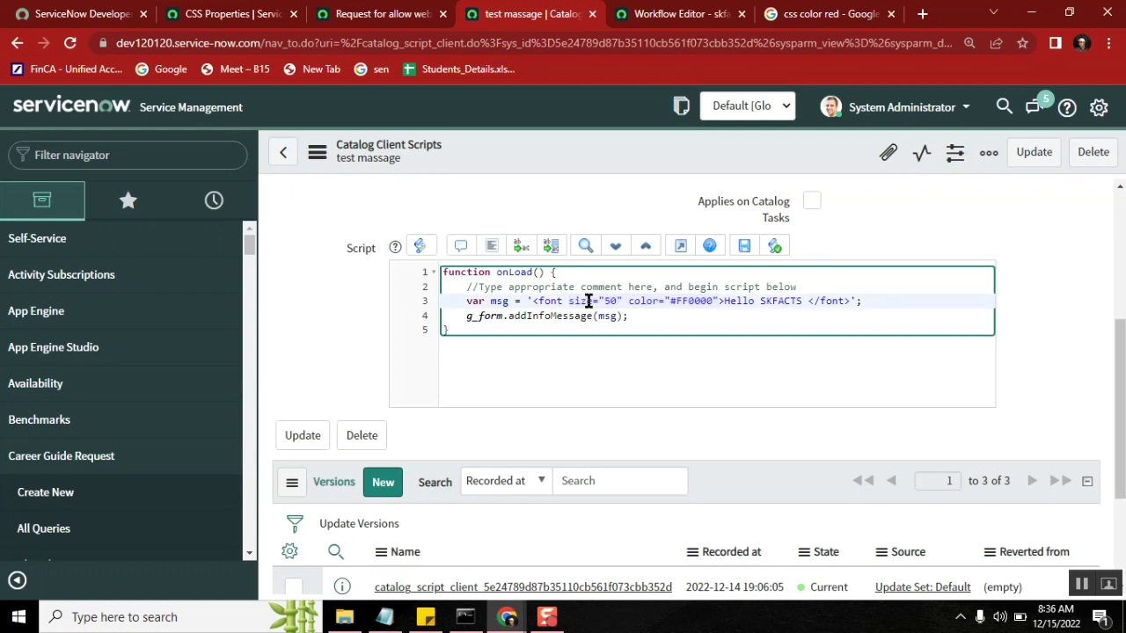
pyautogui.doubleClick(588, 301)
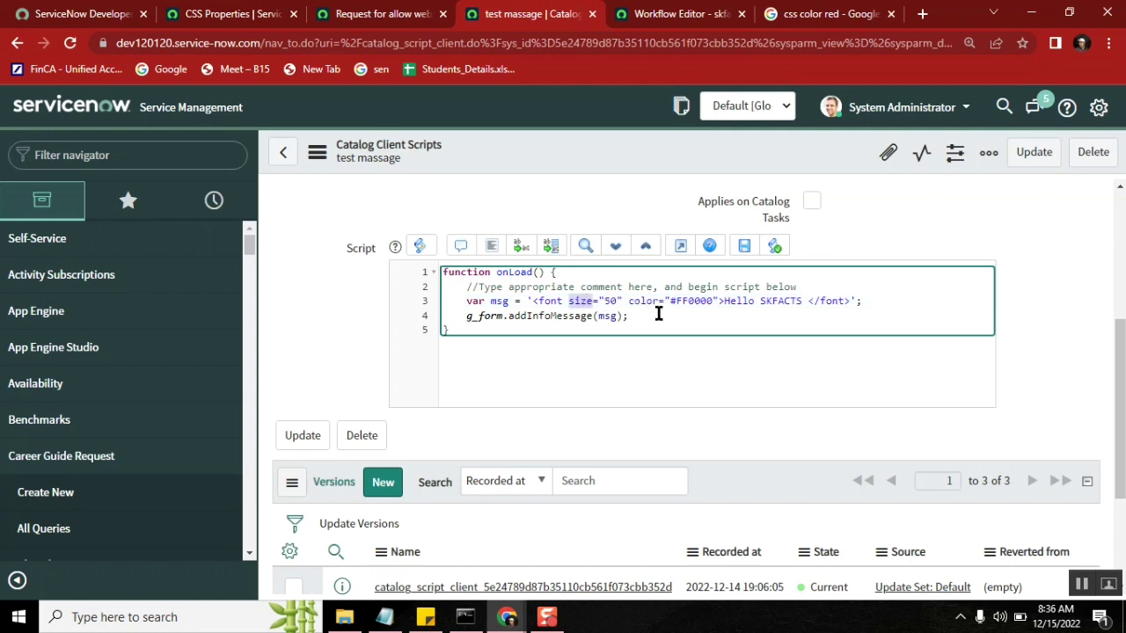